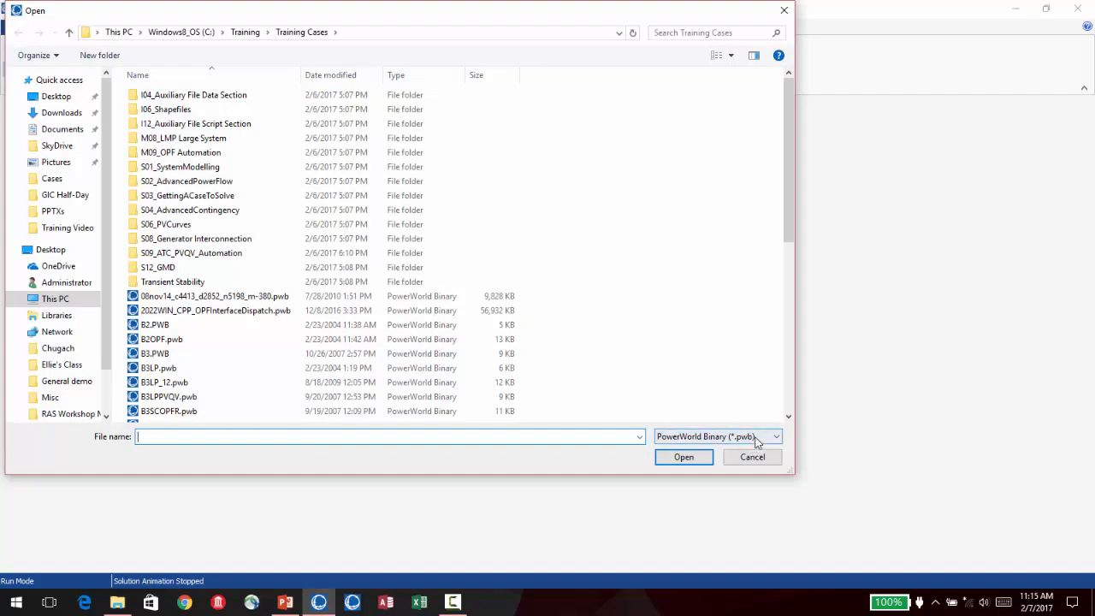
- Open the PTI Raw Data (*.raw) case Initial Mismatches.raw from the S03_GettingACaseToSolve folder
{"action": "left_click", "coordinate": [756, 440]}
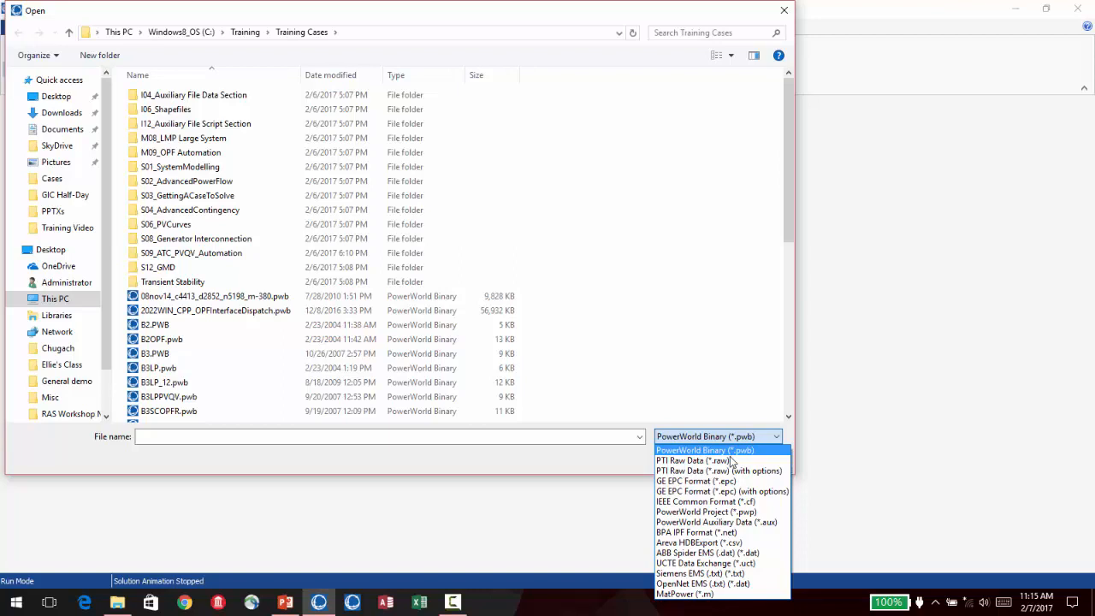
{"action": "left_click", "coordinate": [726, 461]}
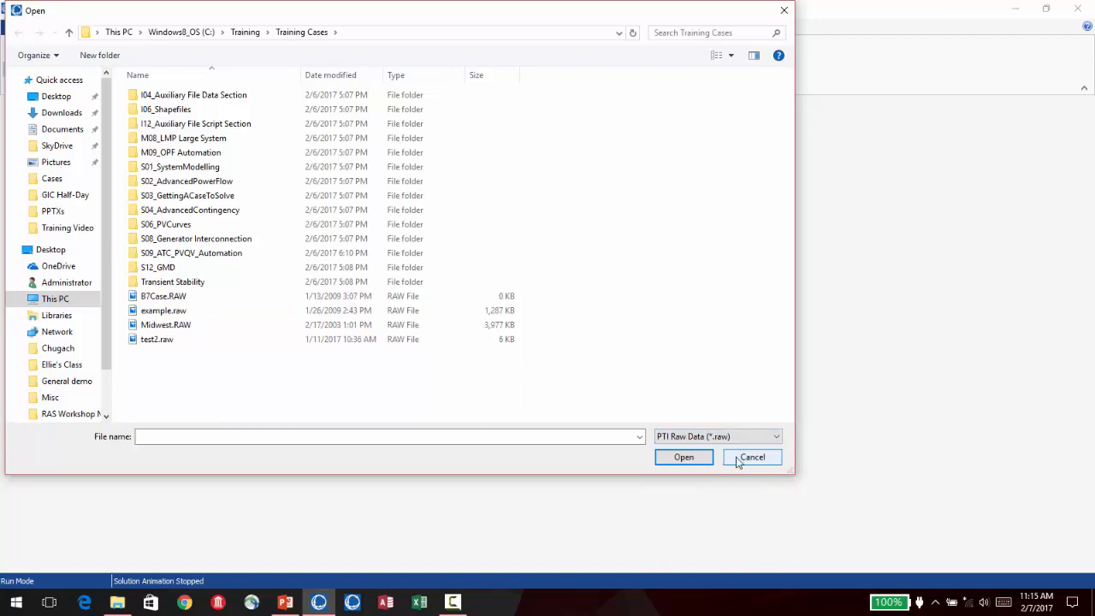
{"action": "double_click", "coordinate": [197, 201]}
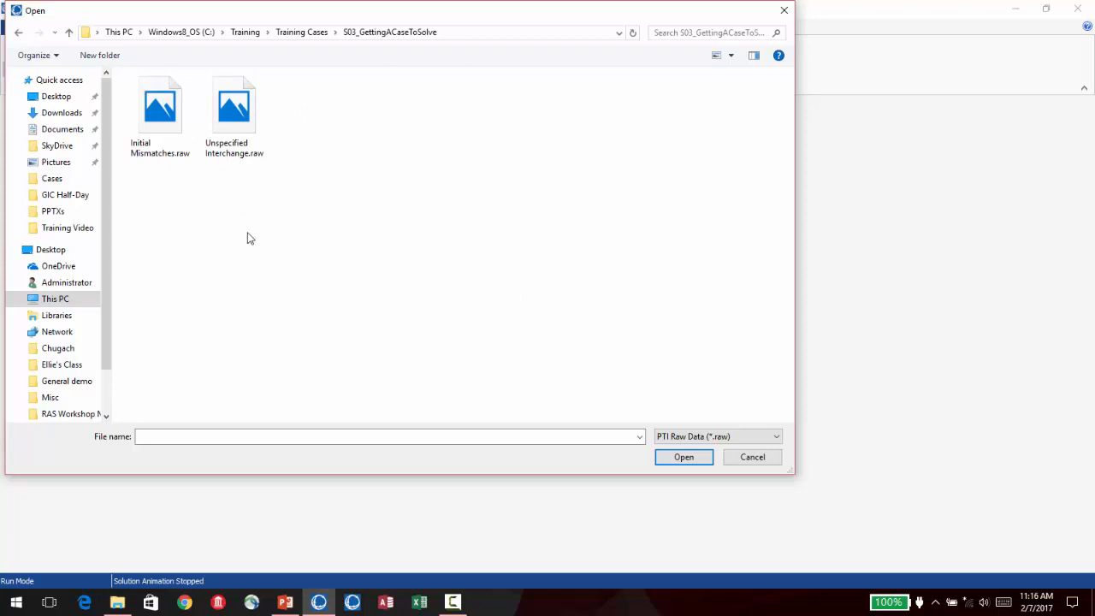
{"action": "left_click", "coordinate": [165, 113]}
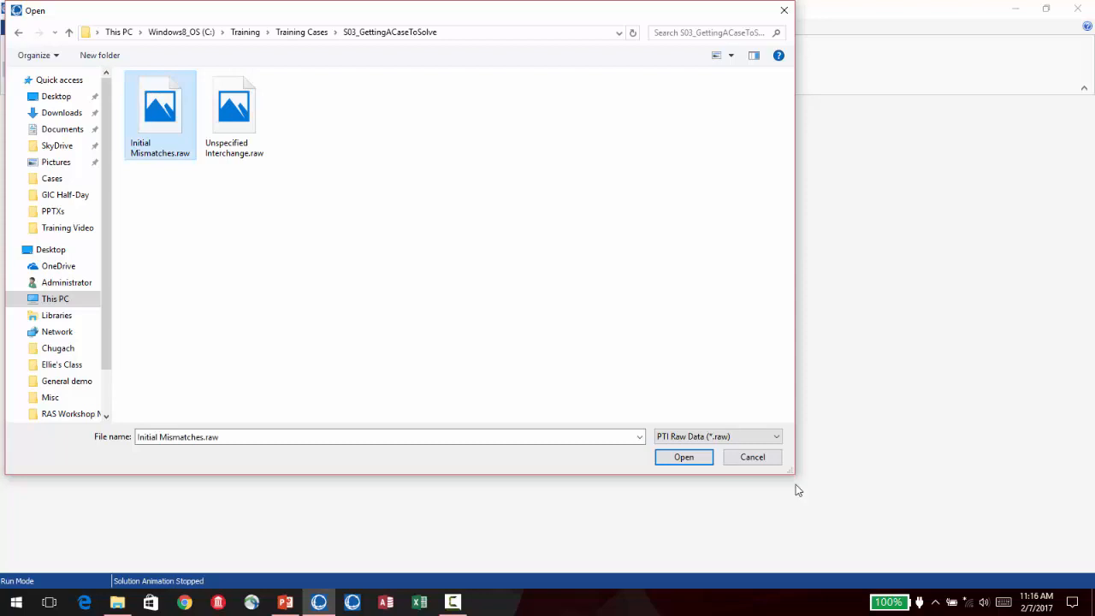
{"action": "left_click", "coordinate": [683, 457]}
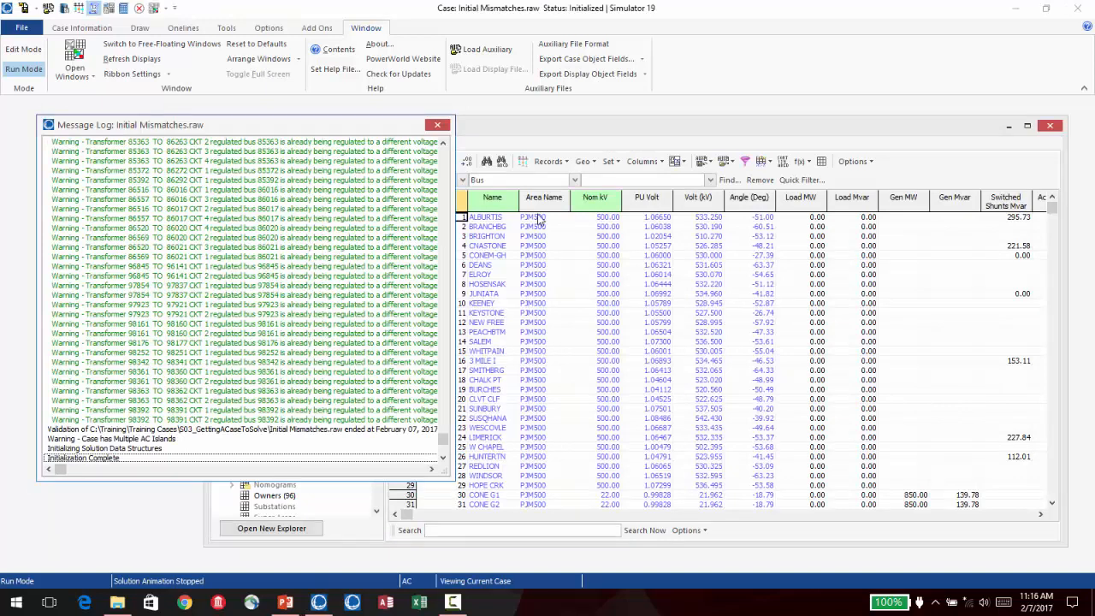
- Close the message log and display the Mismatches table for the network's buses
{"action": "left_click", "coordinate": [437, 126]}
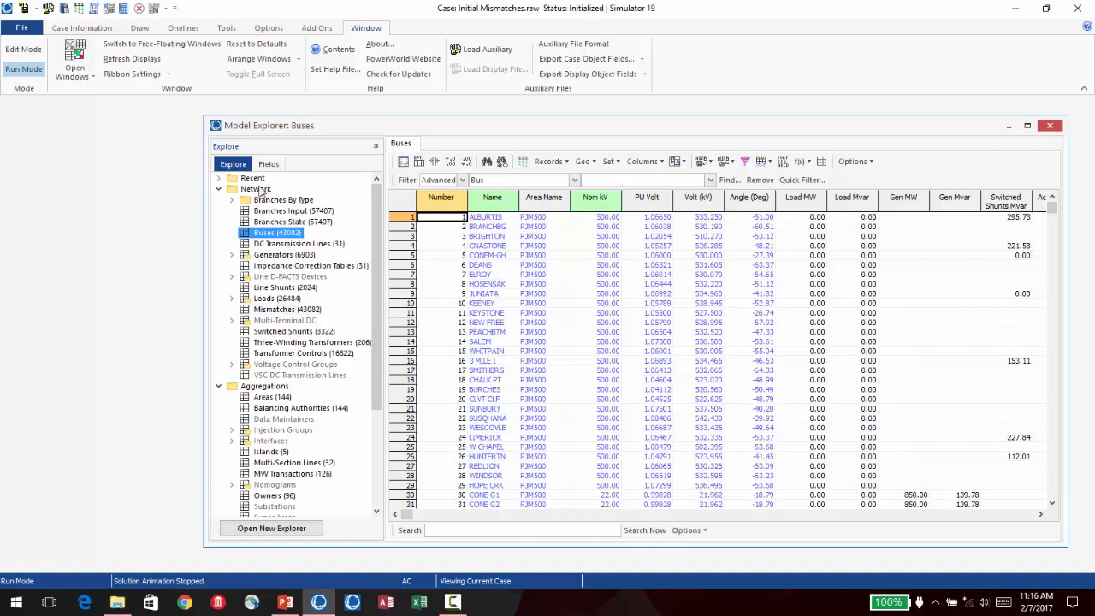
{"action": "left_click", "coordinate": [283, 308]}
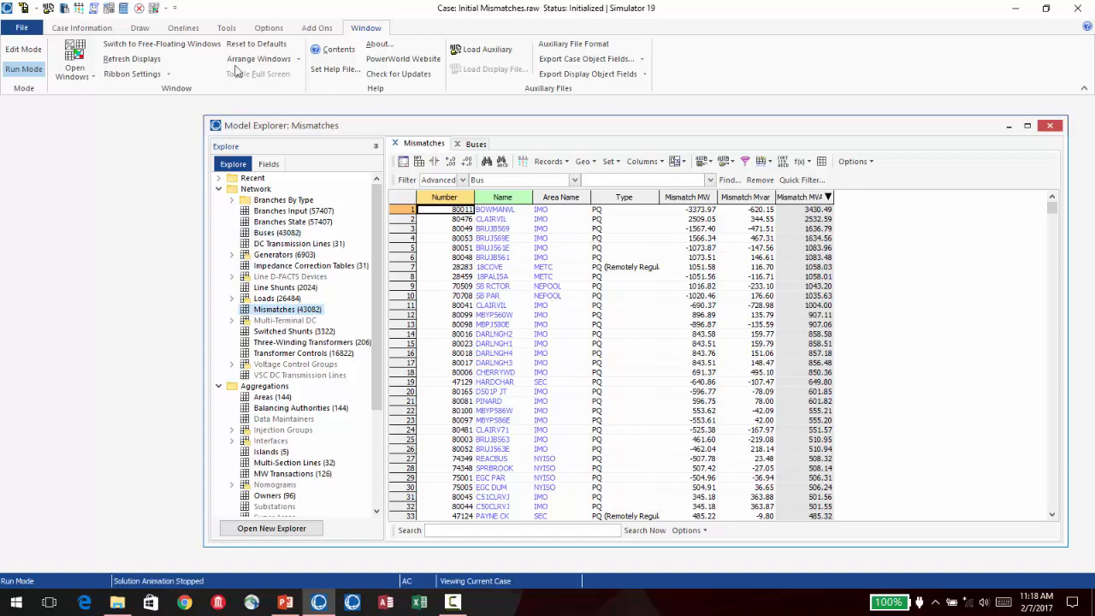
- Open the oneline diagram Bowmanvl Darlington.pwd for the case with its full extent in view
{"action": "left_click", "coordinate": [23, 28]}
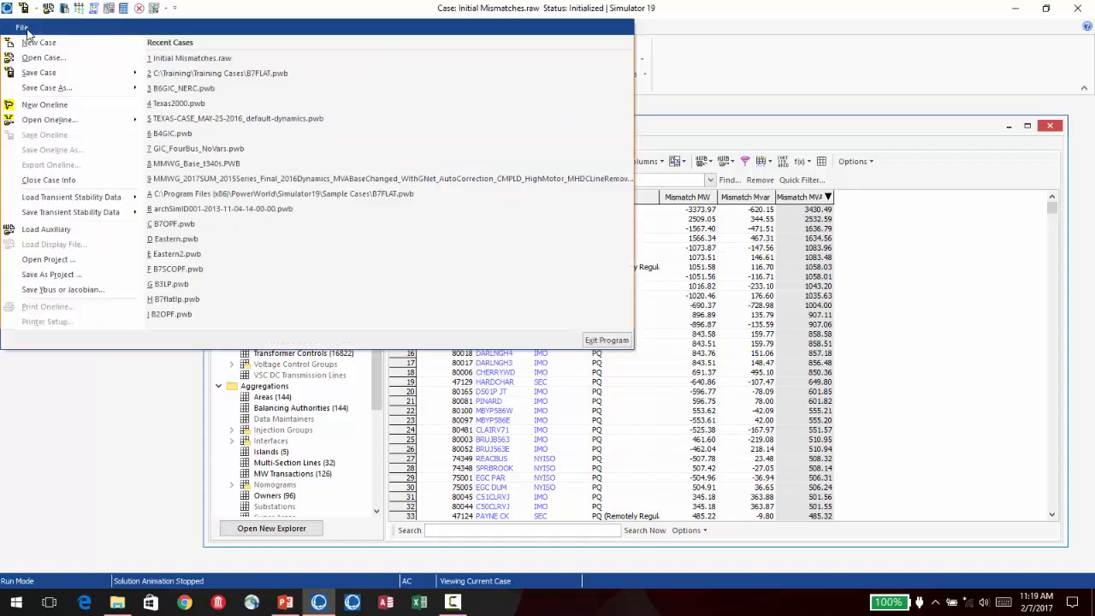
{"action": "left_click", "coordinate": [74, 124]}
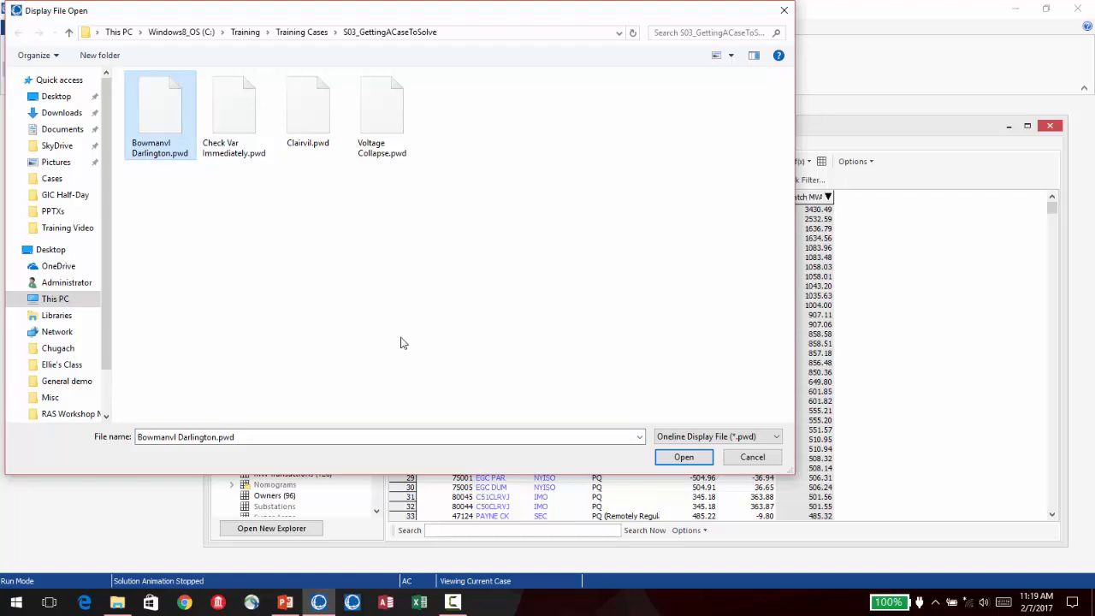
{"action": "left_click", "coordinate": [682, 457]}
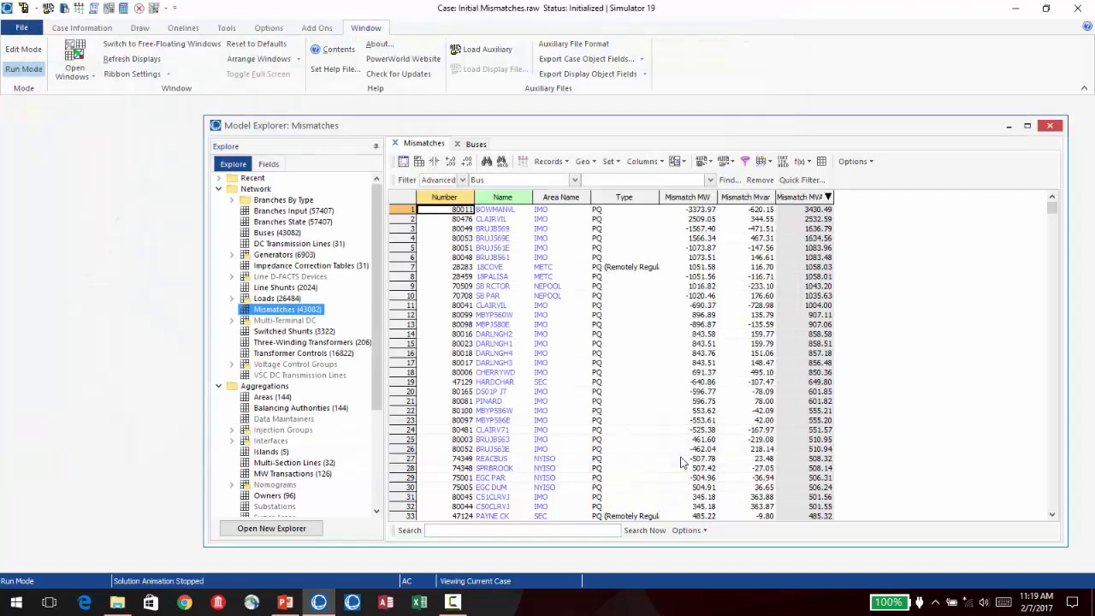
{"action": "scroll", "coordinate": [975, 385], "scroll_direction": "down", "scroll_amount": 2}
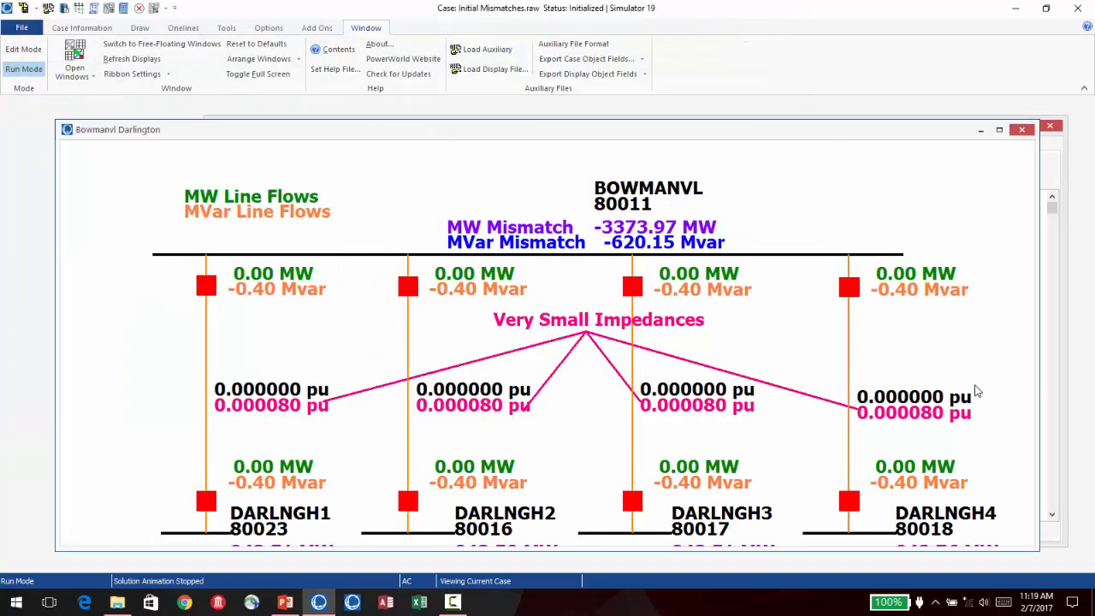
{"action": "left_click_drag", "start_coordinate": [973, 391], "coordinate": [878, 265]}
{"action": "scroll", "coordinate": [880, 271], "scroll_direction": "down", "scroll_amount": 1}
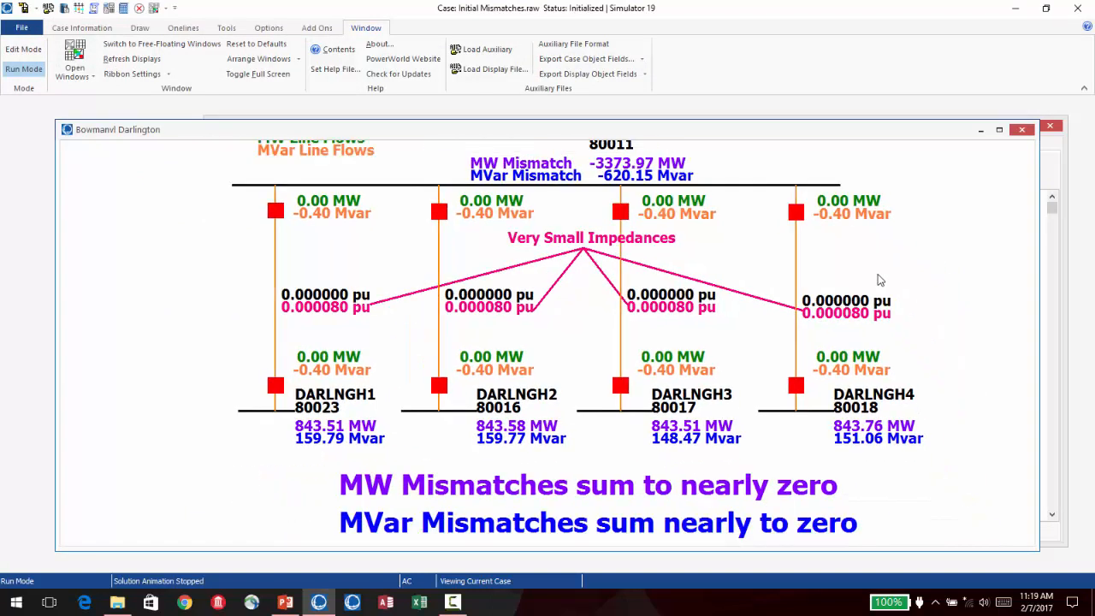
{"action": "left_click_drag", "start_coordinate": [969, 291], "coordinate": [914, 321]}
{"action": "scroll", "coordinate": [914, 322], "scroll_direction": "down", "scroll_amount": 1}
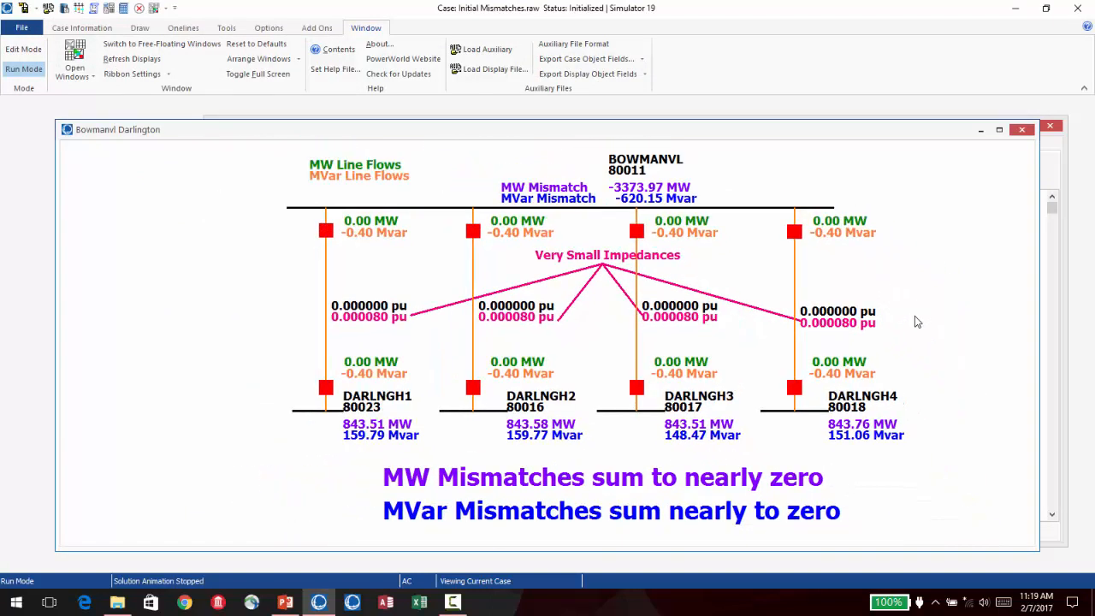
{"action": "left_click_drag", "start_coordinate": [948, 288], "coordinate": [880, 313]}
{"action": "scroll", "coordinate": [881, 312], "scroll_direction": "down", "scroll_amount": 1}
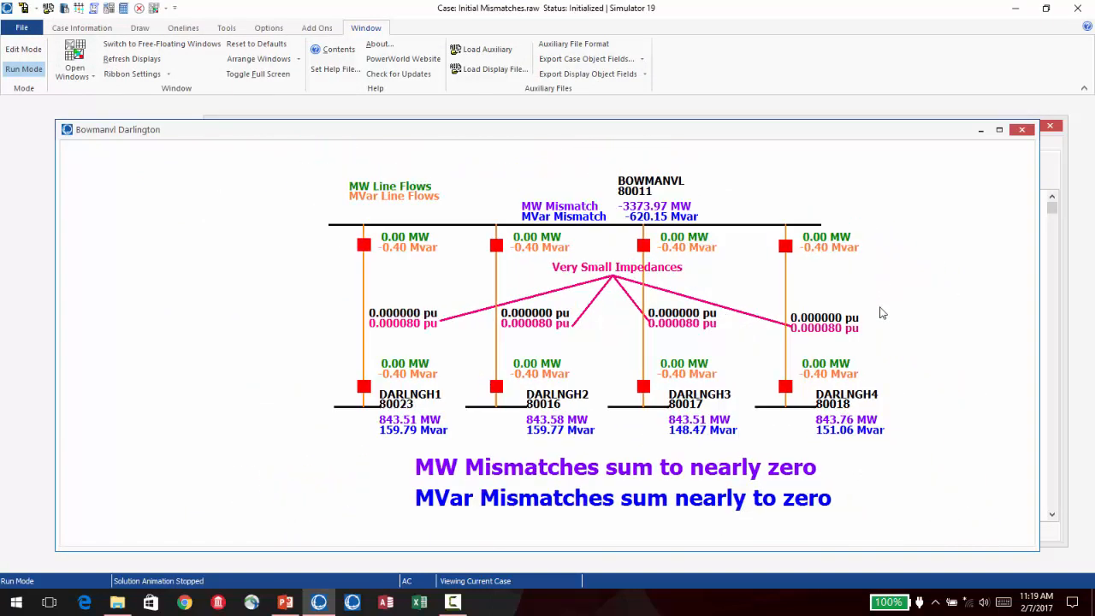
{"action": "left_click_drag", "start_coordinate": [929, 287], "coordinate": [800, 321]}
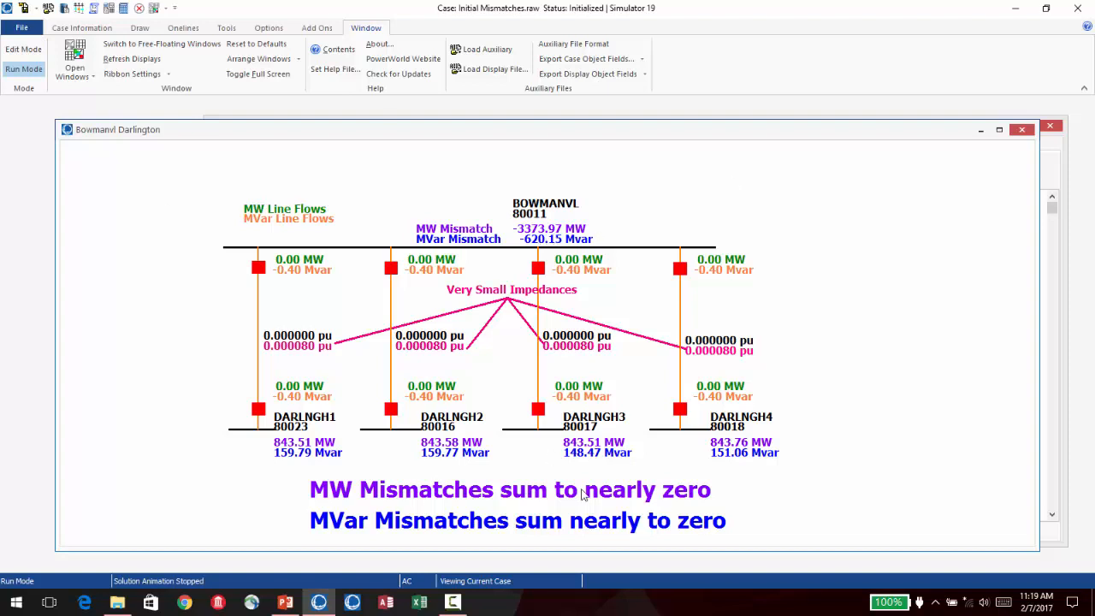
- Compare the MW and Mvar mismatches of the BOWMANVL and DARLNGH buses between the oneline and the Mismatches table
{"action": "left_click_drag", "start_coordinate": [647, 132], "coordinate": [648, 143]}
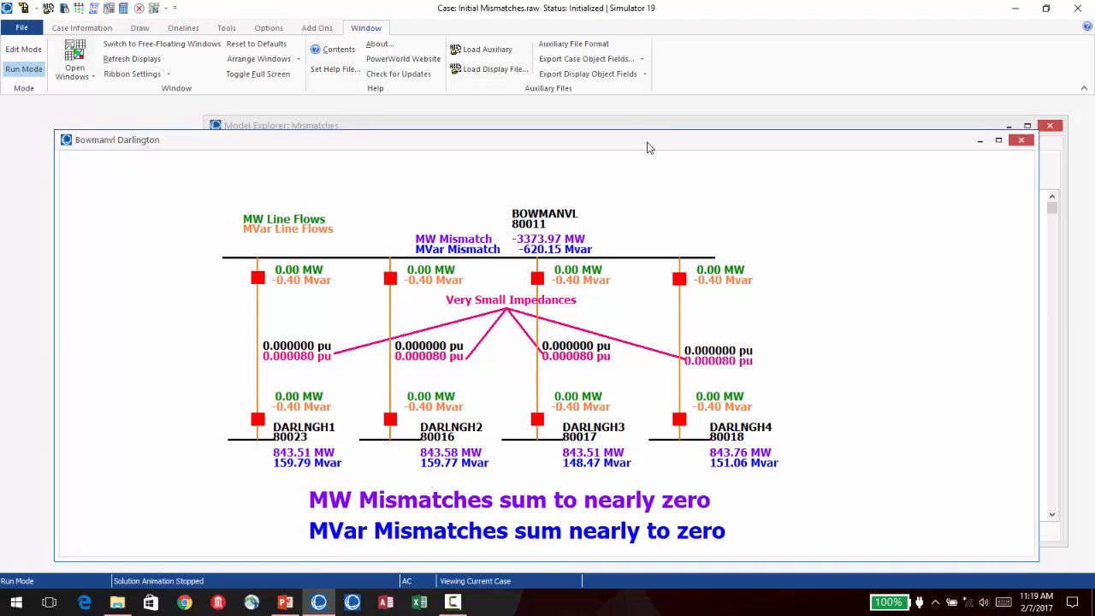
{"action": "left_click", "coordinate": [643, 125]}
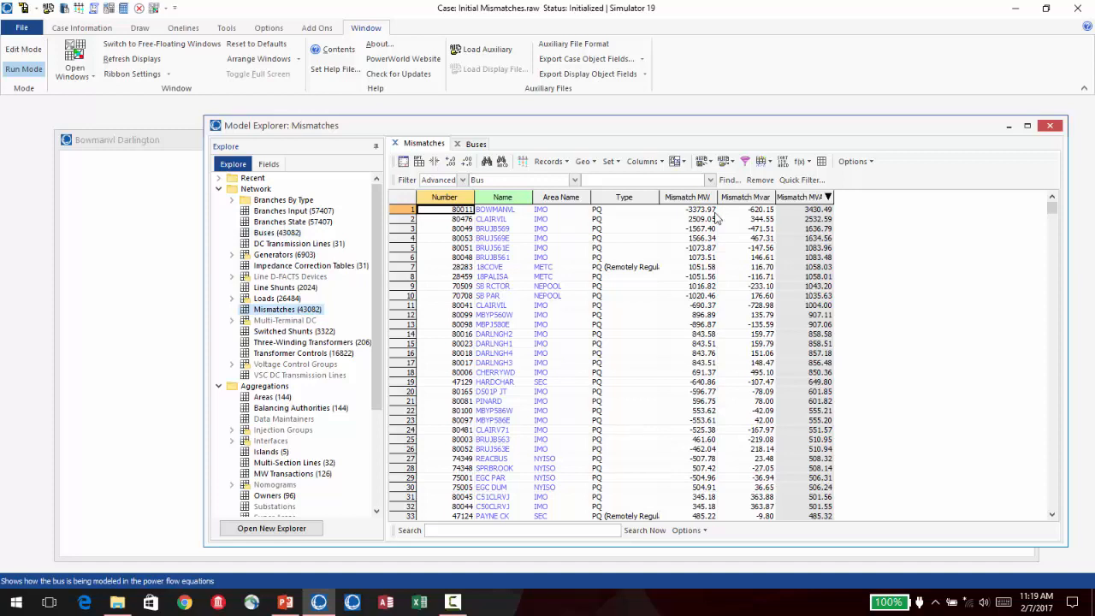
{"action": "left_click", "coordinate": [102, 411]}
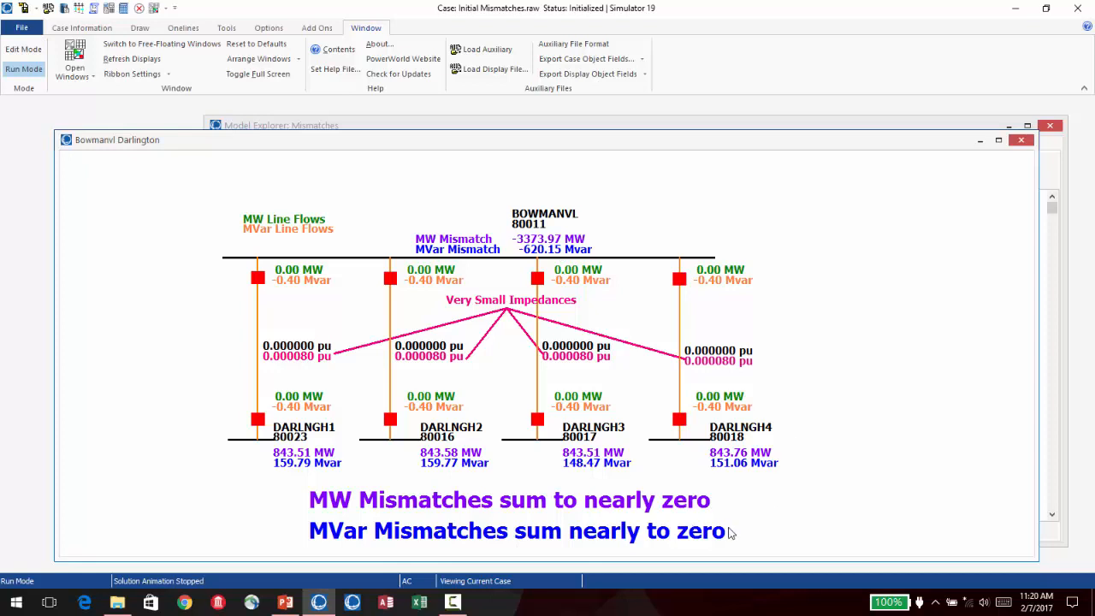
{"action": "left_click", "coordinate": [640, 126]}
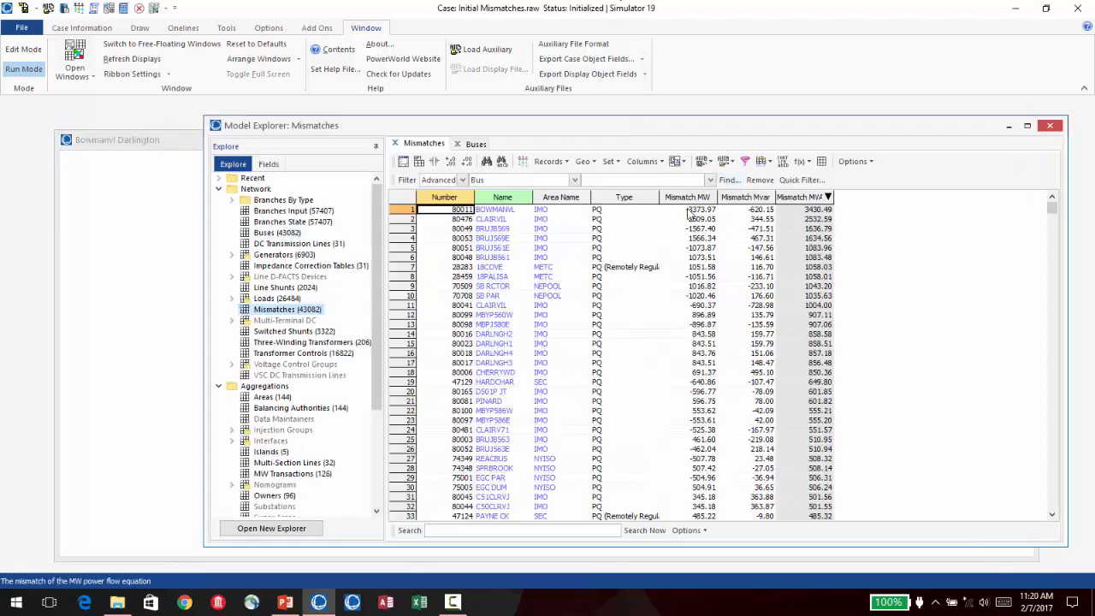
{"action": "left_click", "coordinate": [187, 141]}
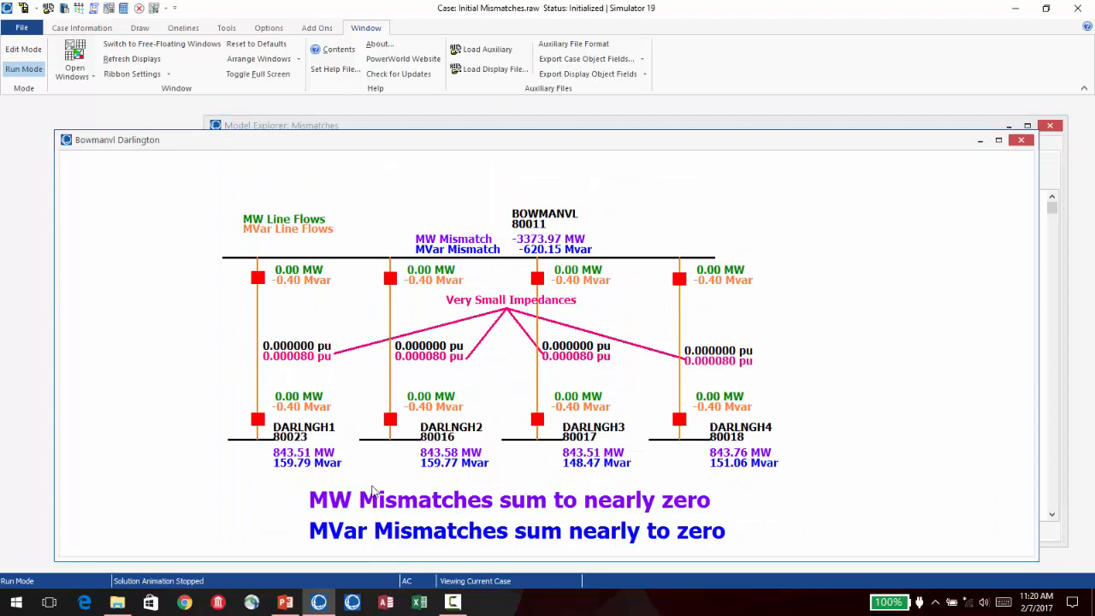
- Open the oneline diagram Clairvil.pwd with the CLAIRVIL bus, its branches and the mismatch notes in view
{"action": "left_click", "coordinate": [19, 28]}
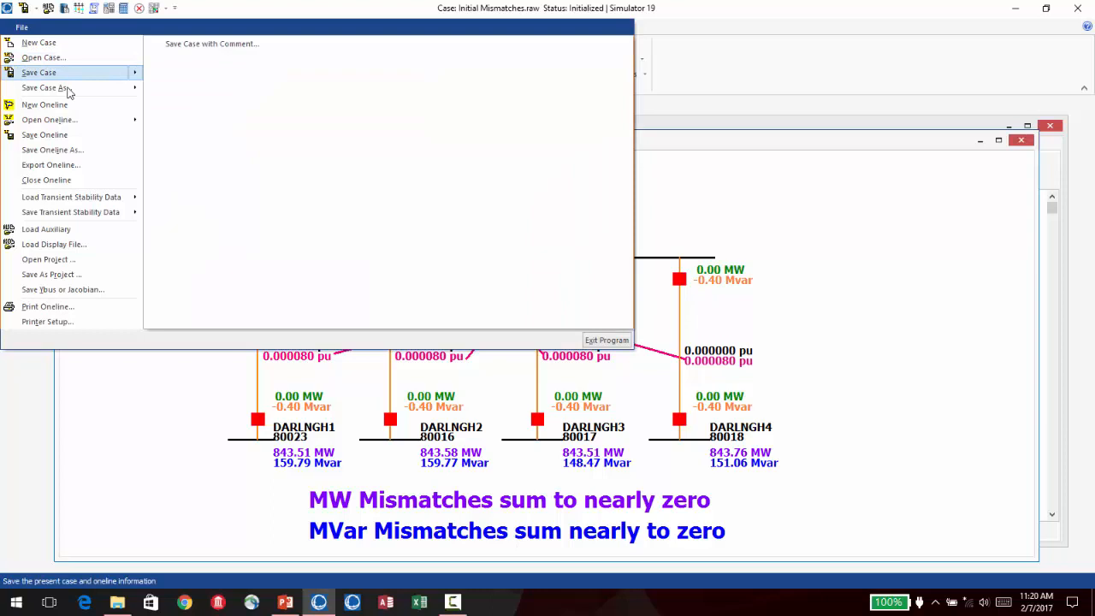
{"action": "left_click", "coordinate": [66, 120]}
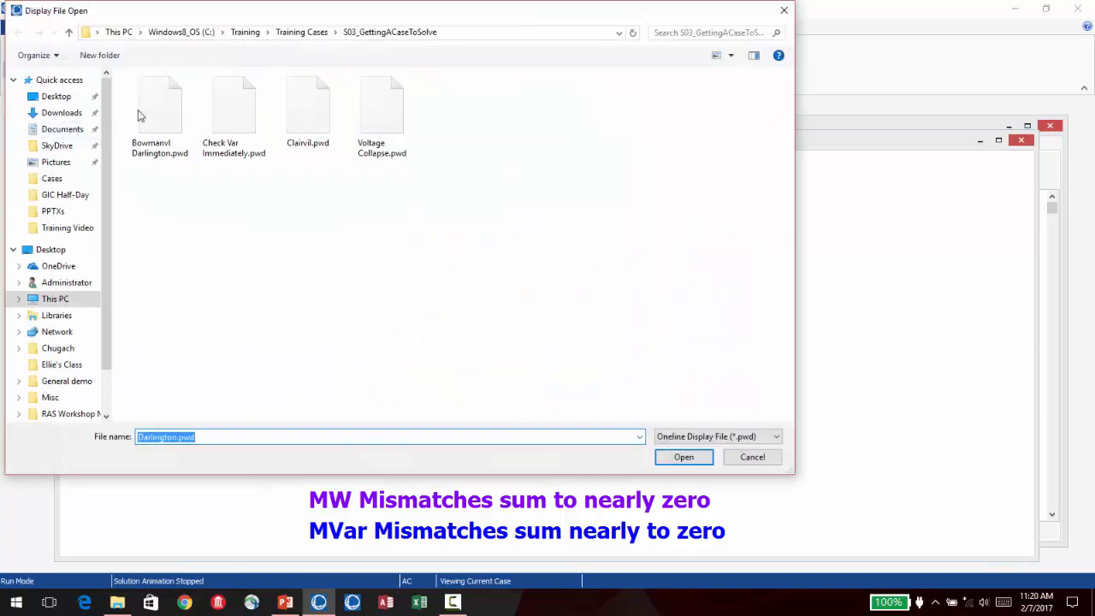
{"action": "left_click", "coordinate": [309, 117]}
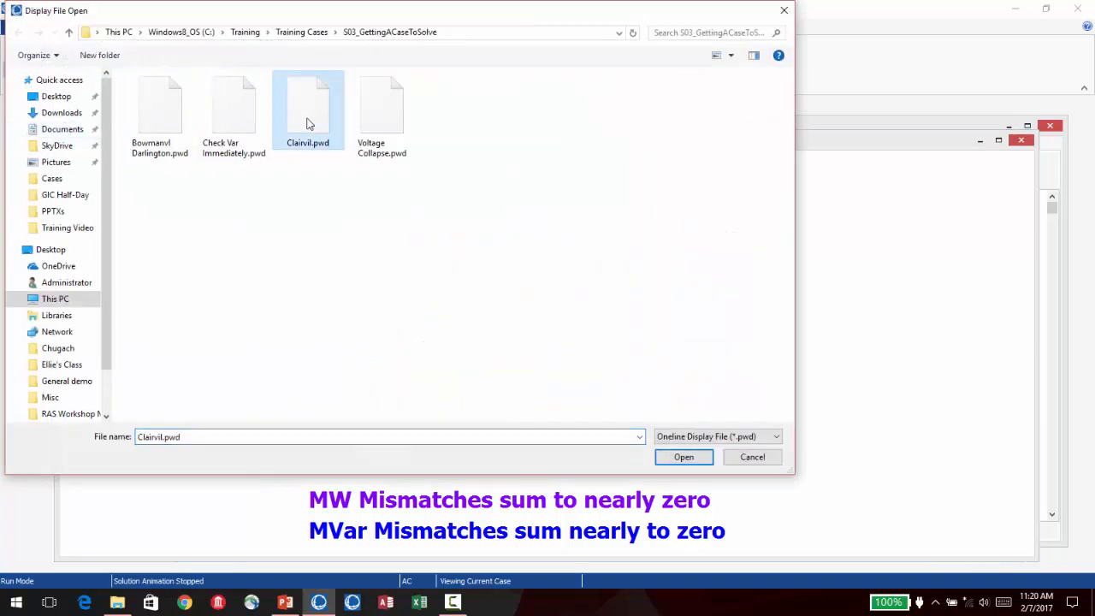
{"action": "left_click", "coordinate": [691, 456]}
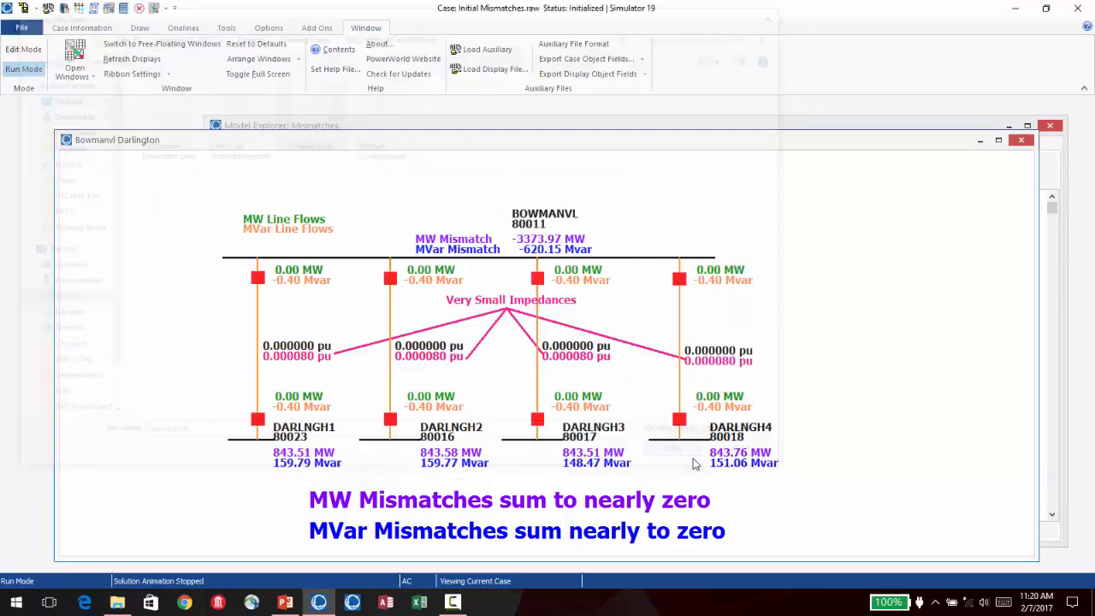
{"action": "scroll", "coordinate": [694, 312], "scroll_direction": "down", "scroll_amount": 2}
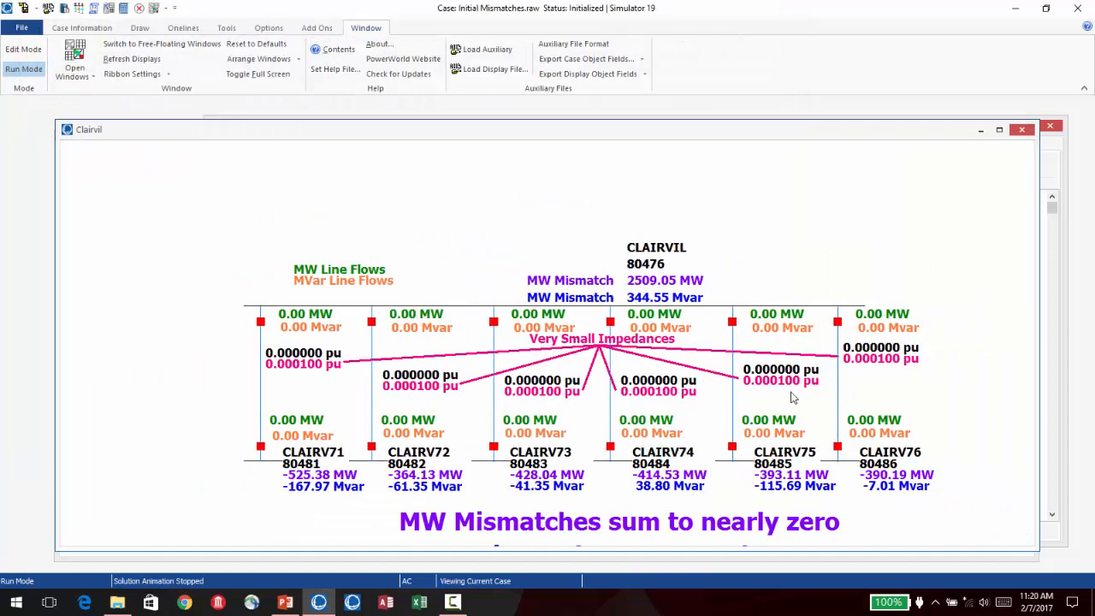
{"action": "left_click_drag", "start_coordinate": [784, 379], "coordinate": [695, 277]}
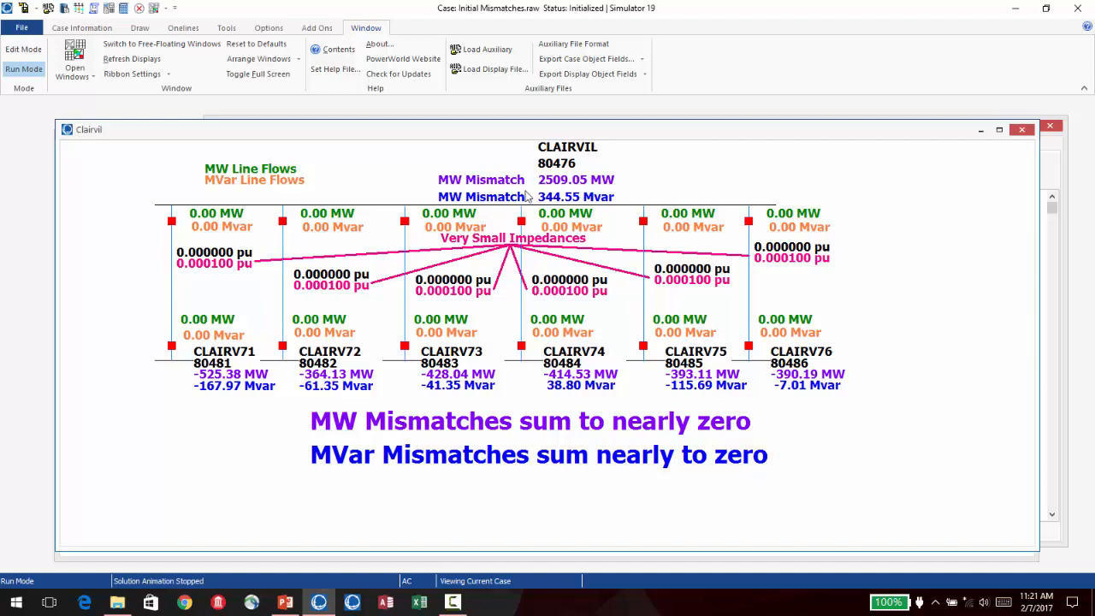
- Compare the CLAIRVIL bus mismatches on the Clairvil oneline with the entries in the Mismatches table
{"action": "left_click_drag", "start_coordinate": [532, 137], "coordinate": [526, 142]}
{"action": "left_click", "coordinate": [535, 118]}
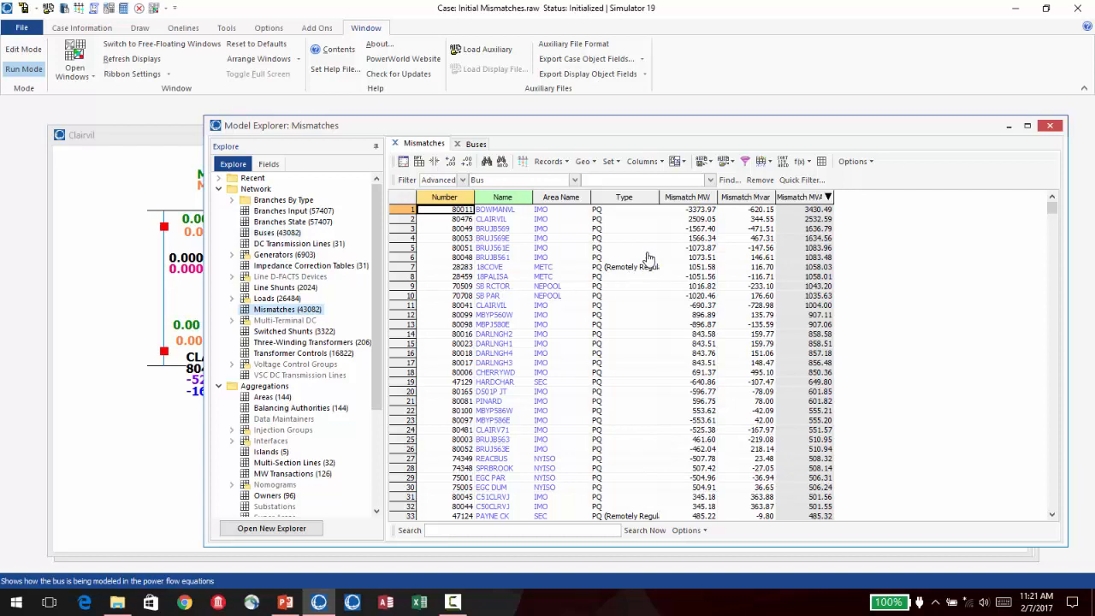
{"action": "left_click", "coordinate": [148, 135]}
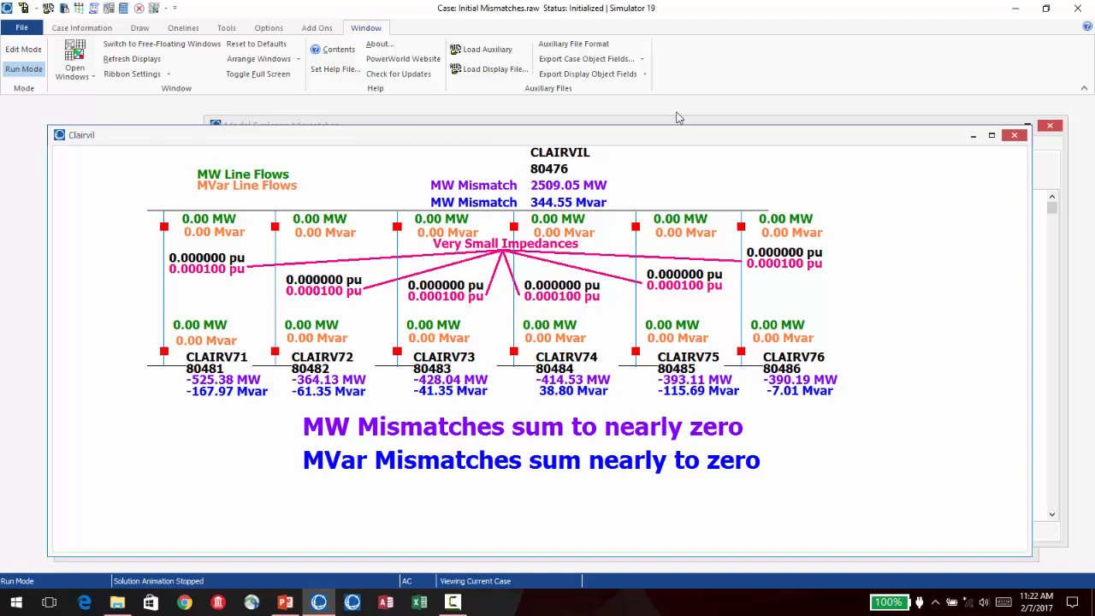
{"action": "left_click", "coordinate": [770, 125]}
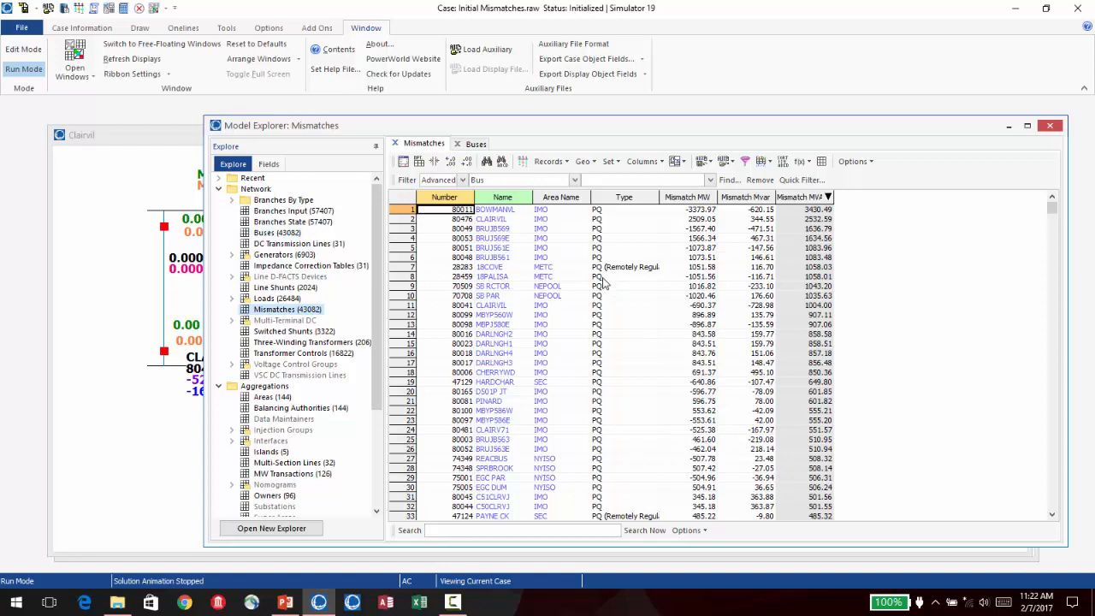
- Disable switched shunt, SVC, LTC transformer and phase shifter control plus automatic generation control (AGC) in the power flow solution options
{"action": "left_click", "coordinate": [94, 31]}
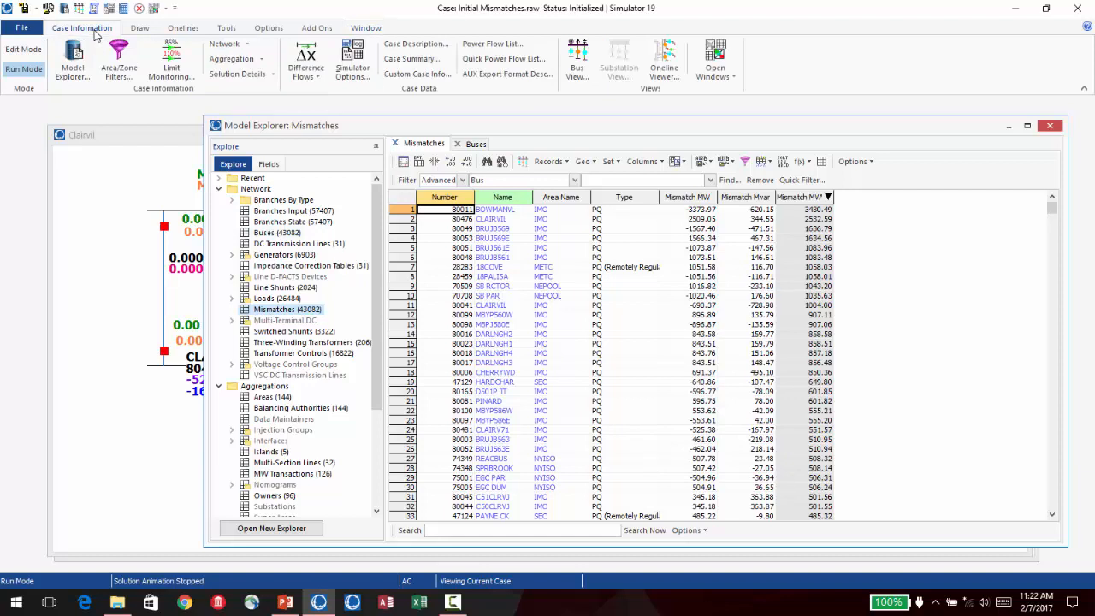
{"action": "left_click", "coordinate": [363, 77]}
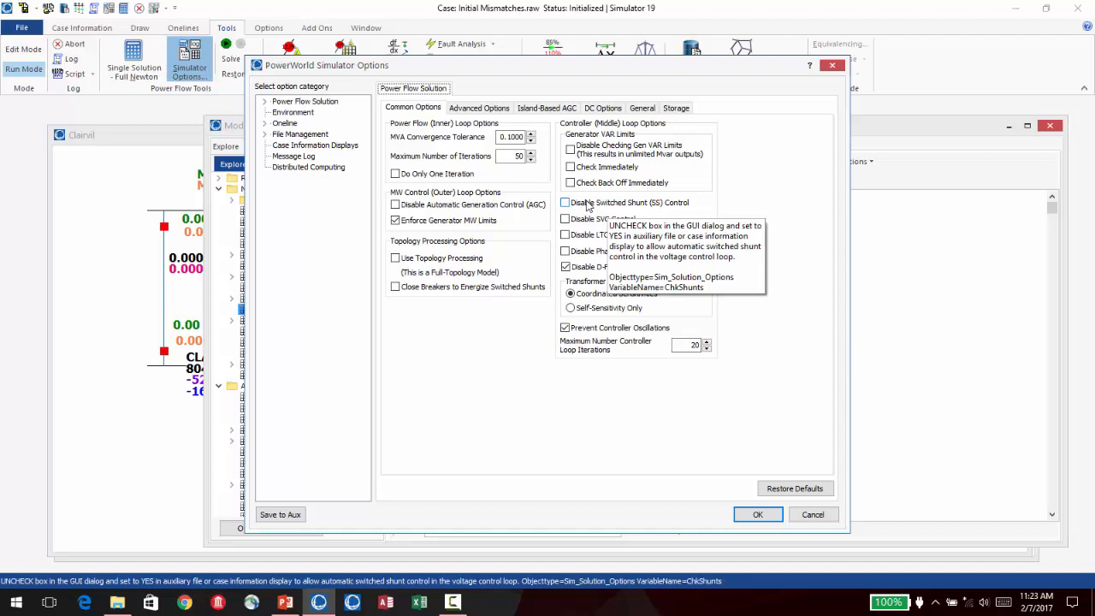
{"action": "left_click", "coordinate": [565, 202]}
{"action": "left_click", "coordinate": [566, 219]}
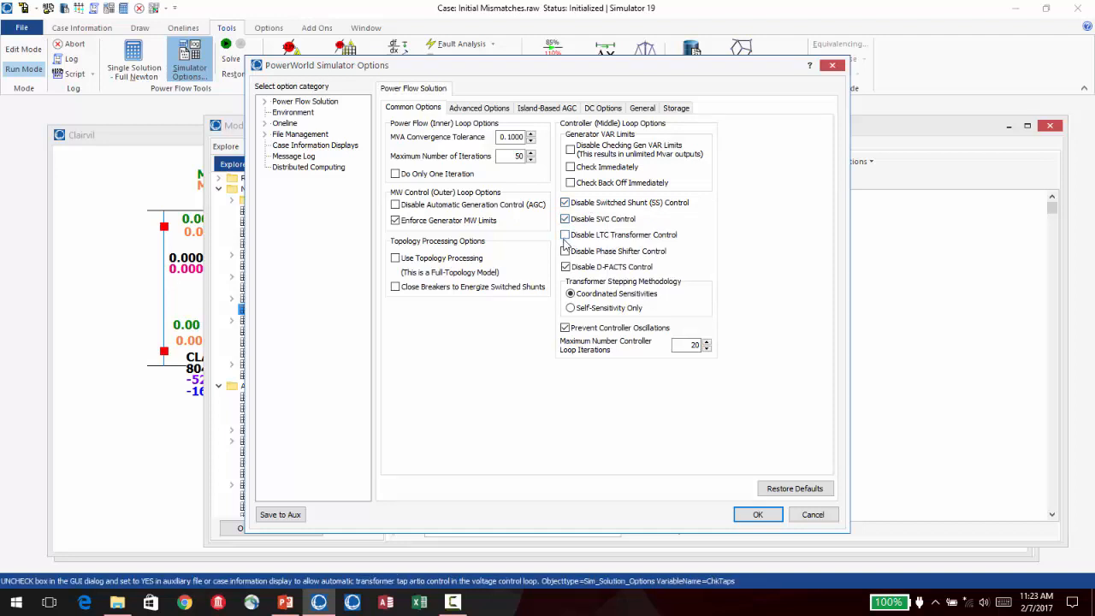
{"action": "left_click", "coordinate": [565, 235]}
{"action": "left_click", "coordinate": [564, 251]}
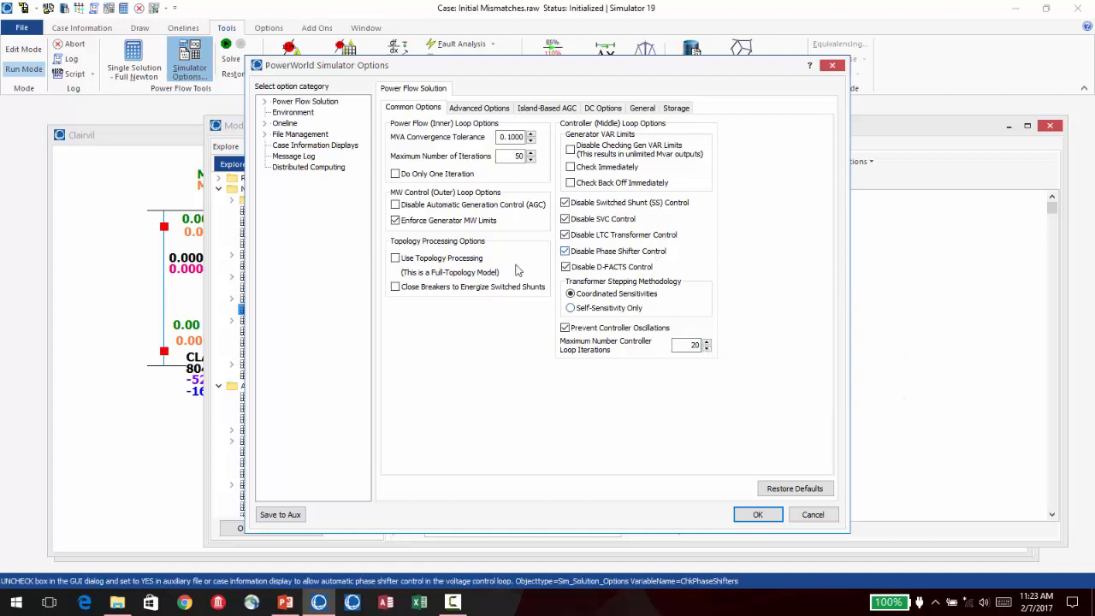
{"action": "left_click", "coordinate": [394, 205]}
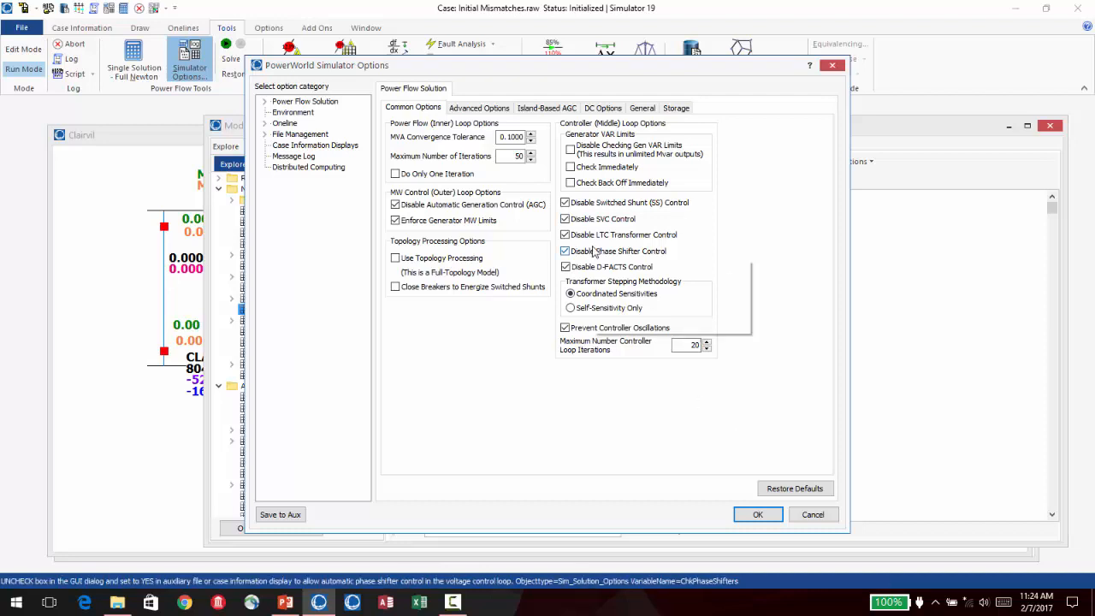
{"action": "mouse_move", "coordinate": [594, 250]}
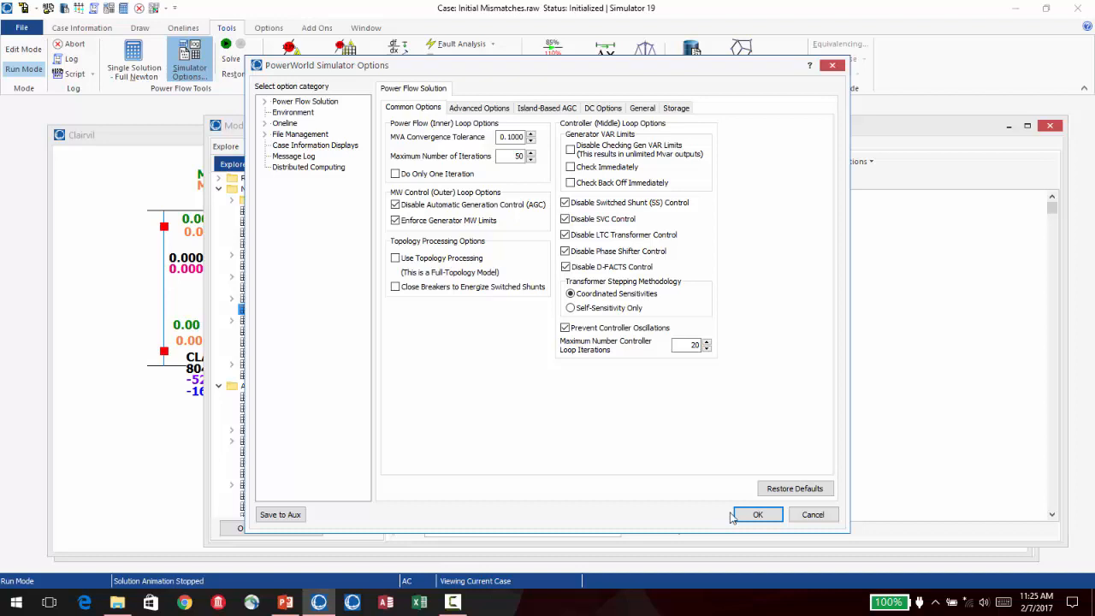
{"action": "left_click", "coordinate": [757, 514]}
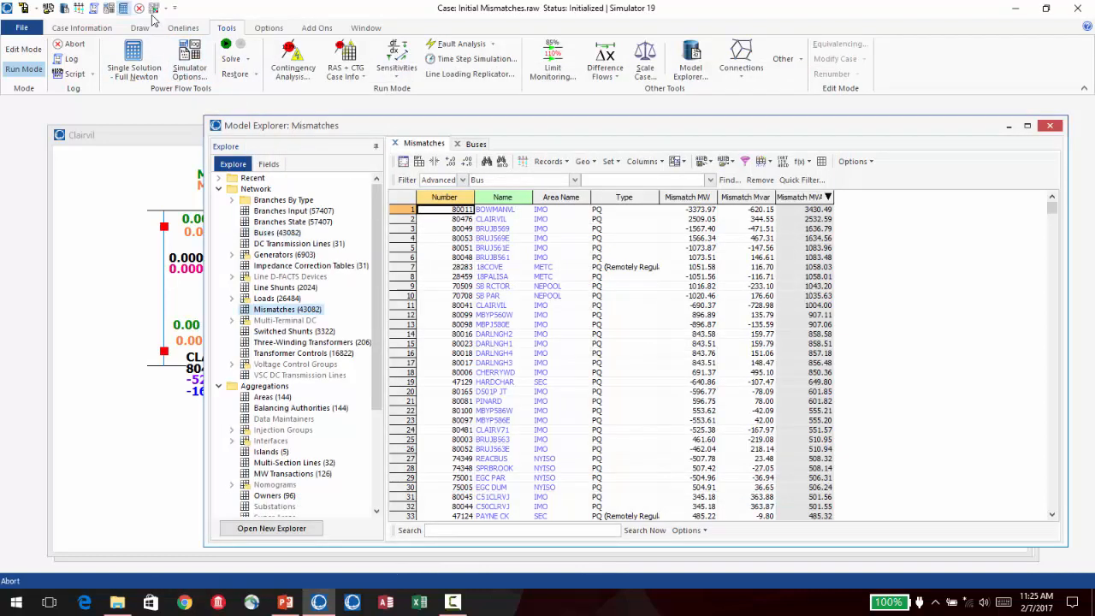
- Clear the message log and run a single full Newton power flow solution of the case
{"action": "left_click", "coordinate": [94, 11]}
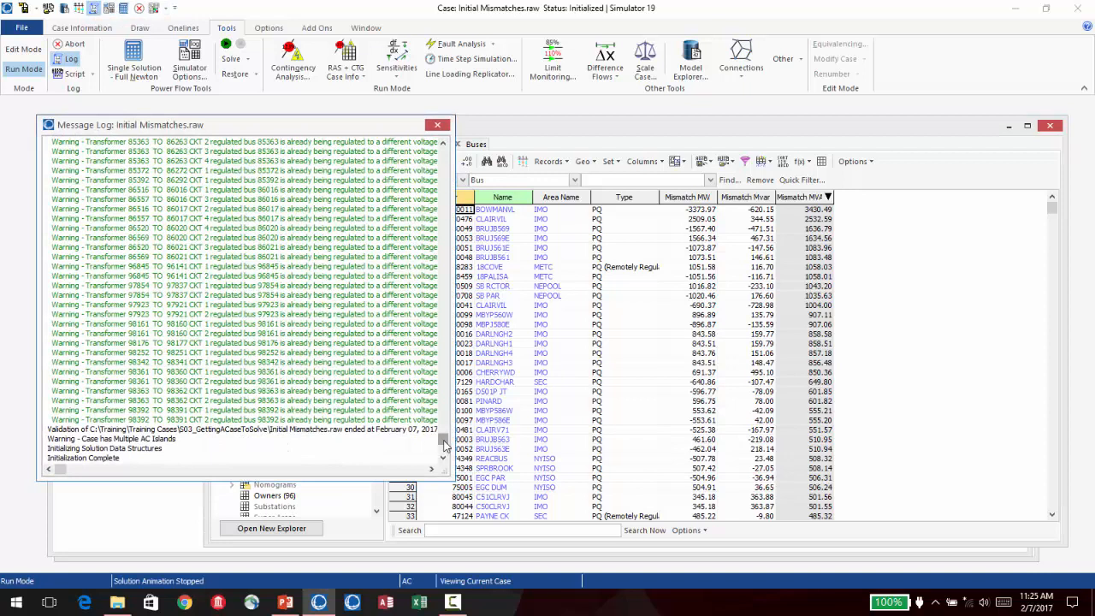
{"action": "right_click", "coordinate": [344, 438]}
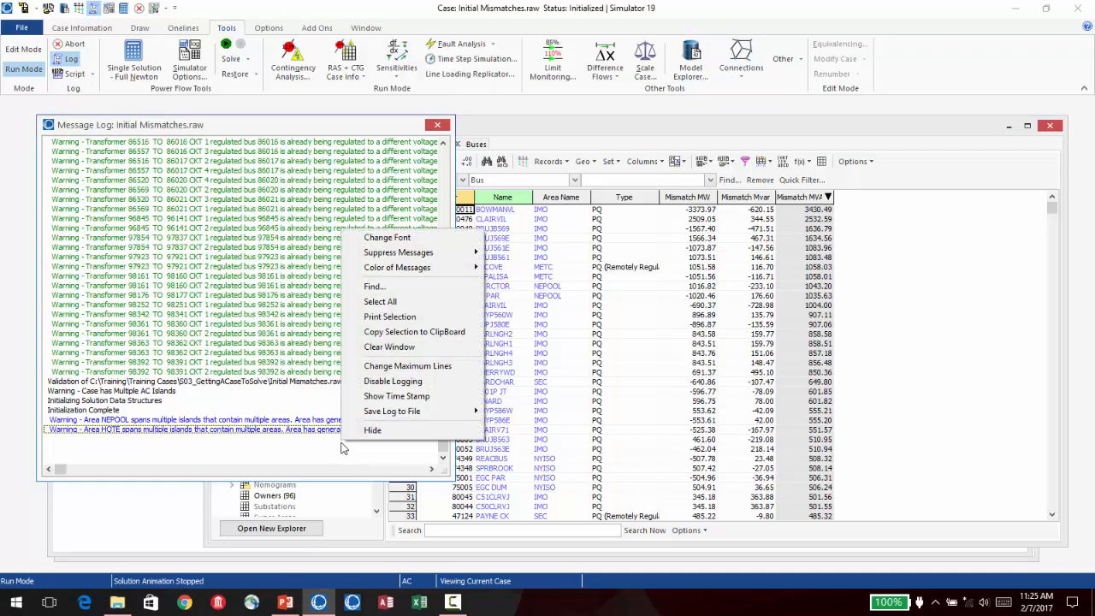
{"action": "left_click", "coordinate": [410, 347]}
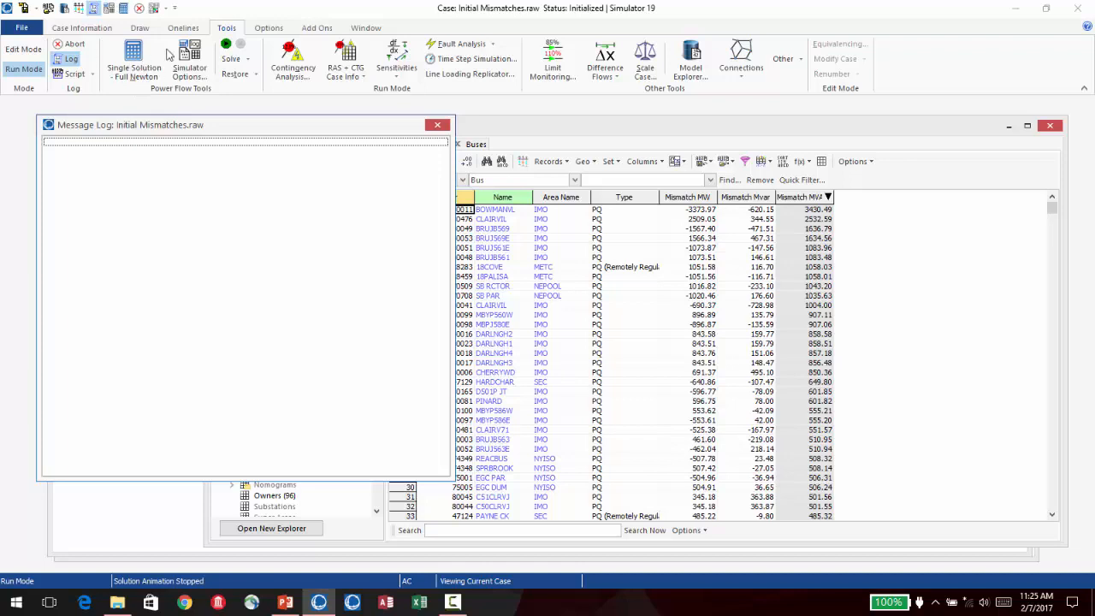
{"action": "left_click", "coordinate": [124, 10]}
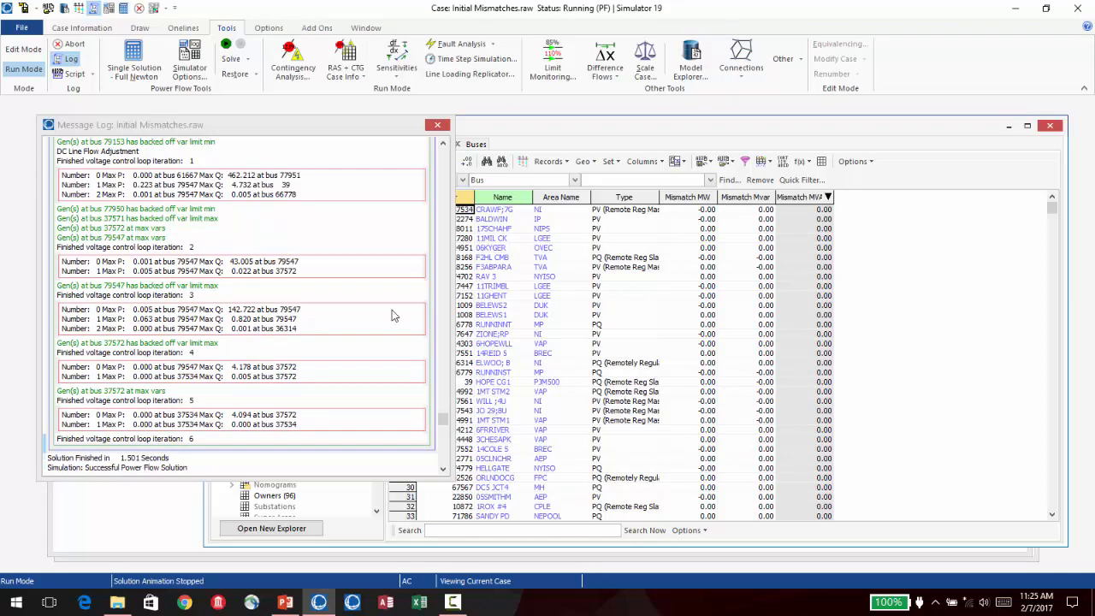
- Review the mismatches and voltage control loop iterations in the message log from the start of the solution to its end
{"action": "left_click_drag", "start_coordinate": [444, 419], "coordinate": [442, 178]}
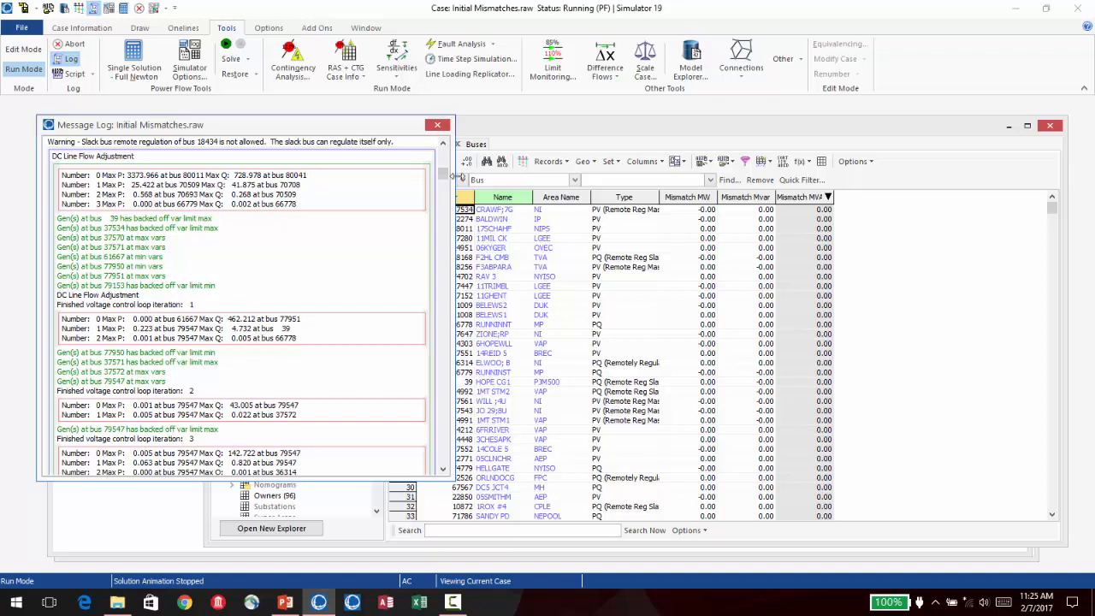
{"action": "left_click_drag", "start_coordinate": [442, 174], "coordinate": [442, 161]}
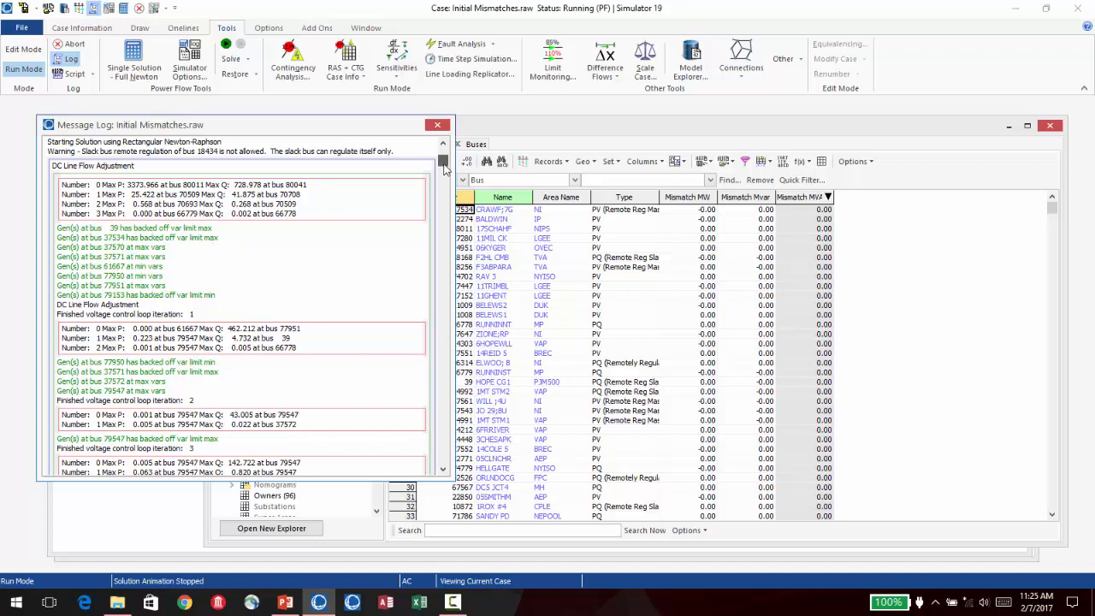
{"action": "left_click_drag", "start_coordinate": [442, 157], "coordinate": [408, 372]}
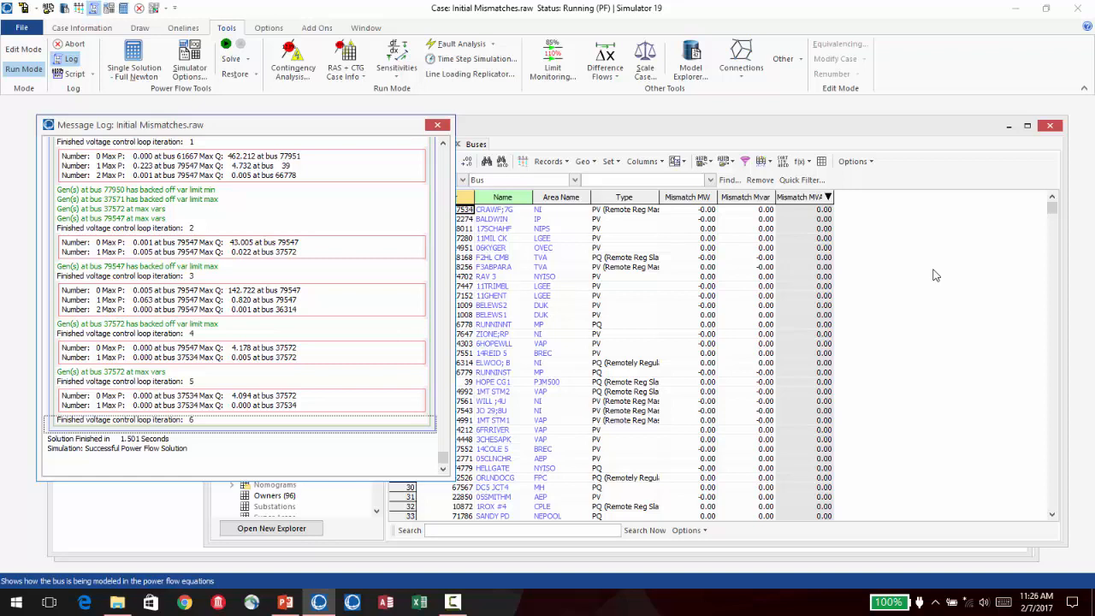
- Bring the Clairvil oneline to the front and close the message log to examine the line flows and bus mismatches
{"action": "left_click_drag", "start_coordinate": [363, 119], "coordinate": [674, 120]}
{"action": "left_click", "coordinate": [182, 142]}
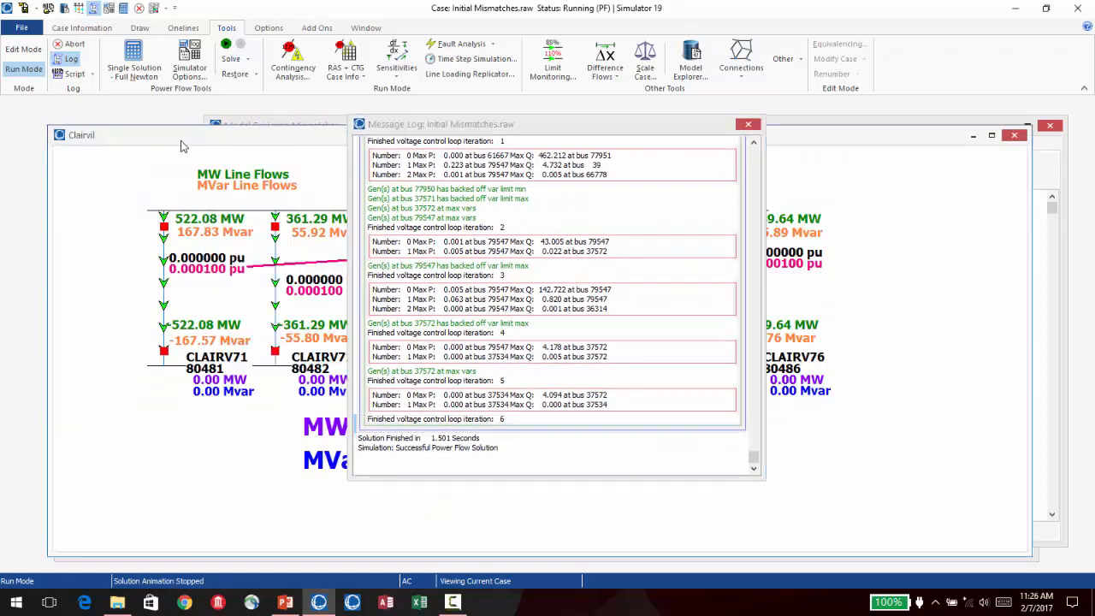
{"action": "left_click", "coordinate": [752, 125]}
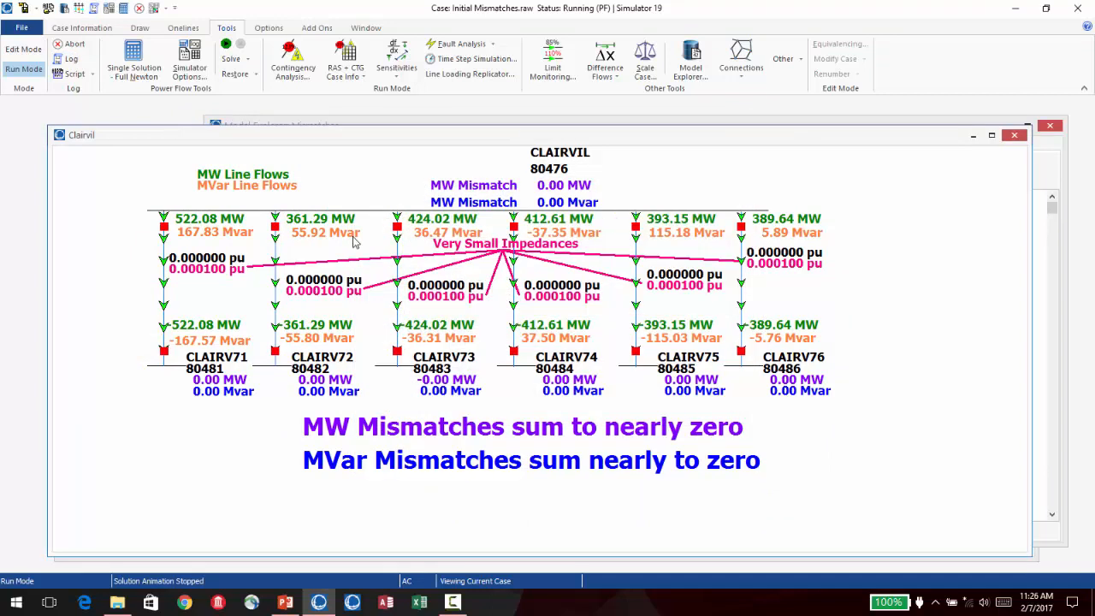
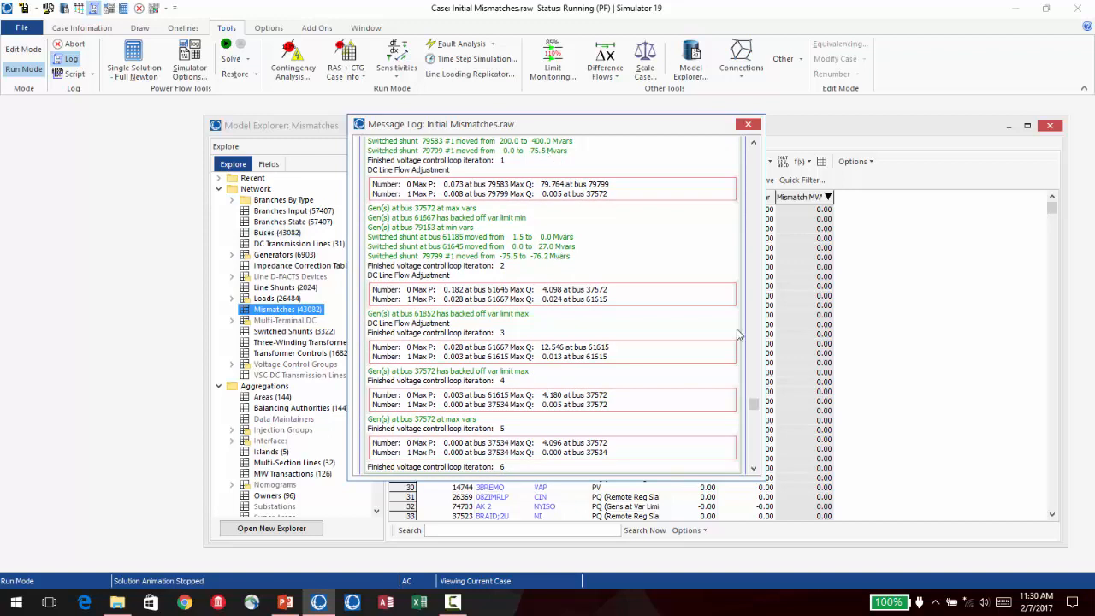
- Re-enable SVC control in the power flow solution options and solve the case again, checking the end of the message log
{"action": "left_click_drag", "start_coordinate": [756, 400], "coordinate": [767, 374]}
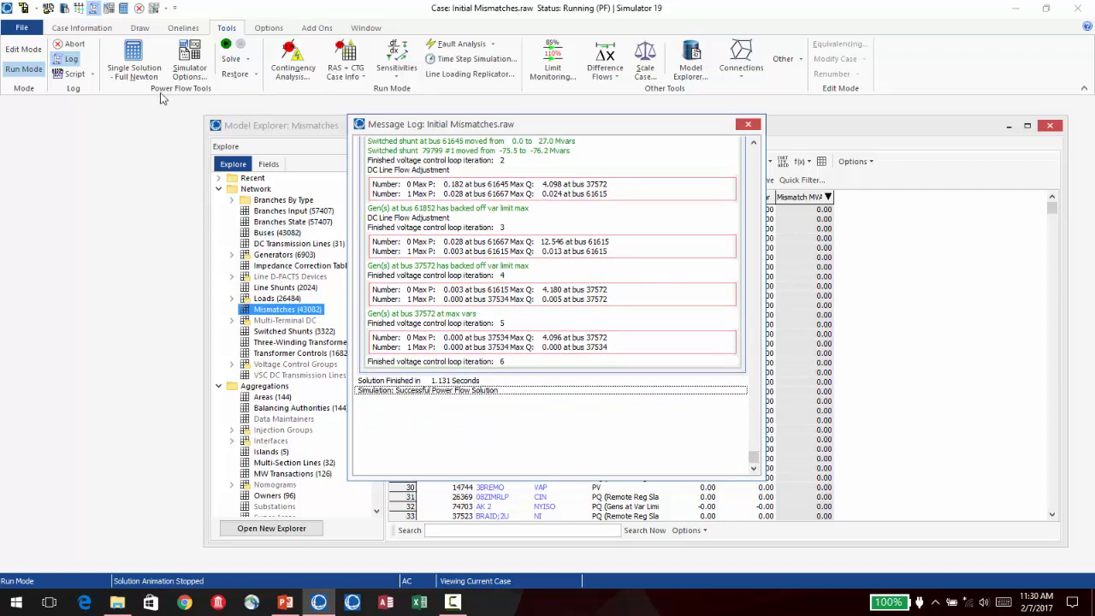
{"action": "left_click", "coordinate": [100, 33]}
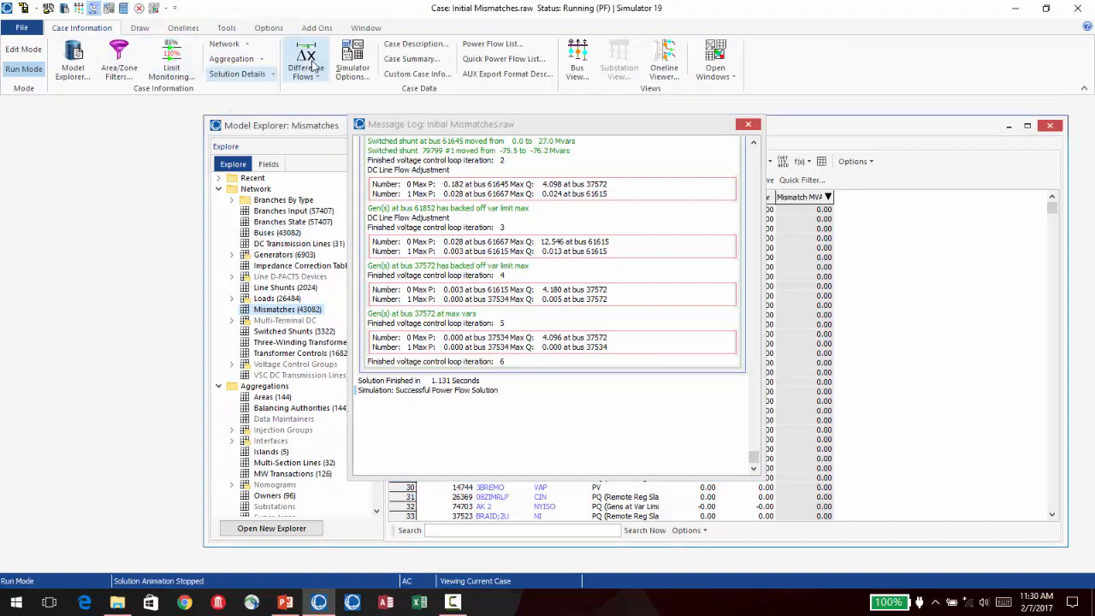
{"action": "left_click", "coordinate": [353, 60]}
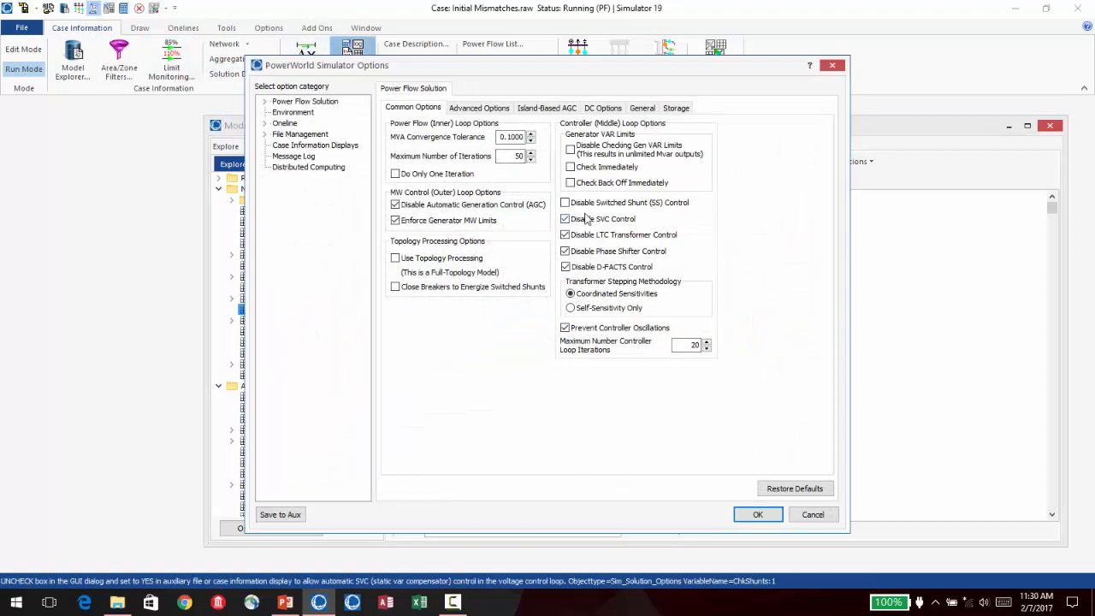
{"action": "mouse_move", "coordinate": [585, 219]}
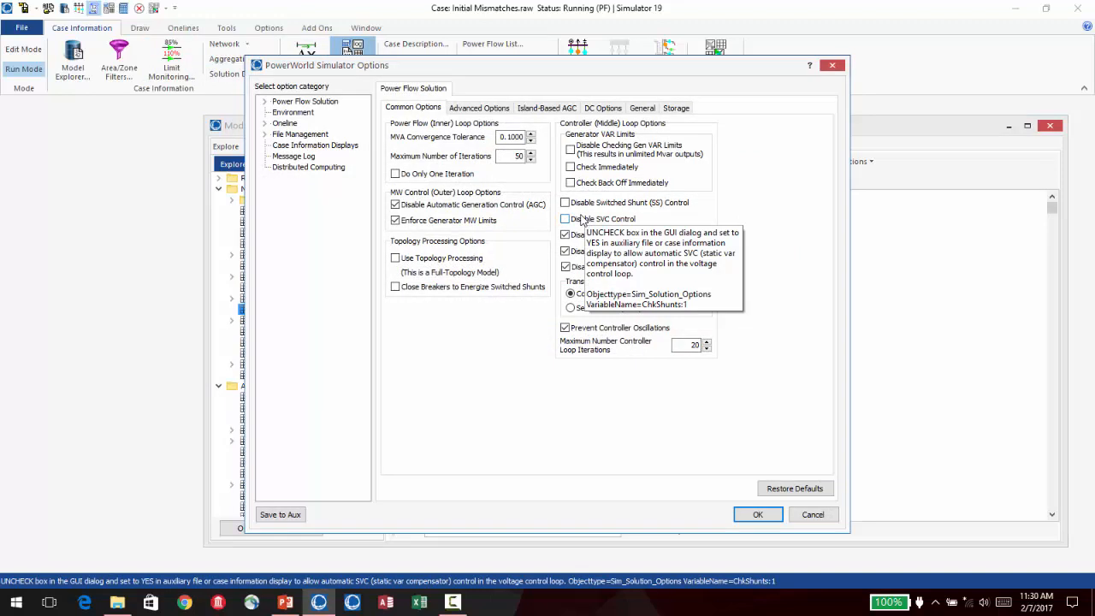
{"action": "left_click", "coordinate": [757, 514]}
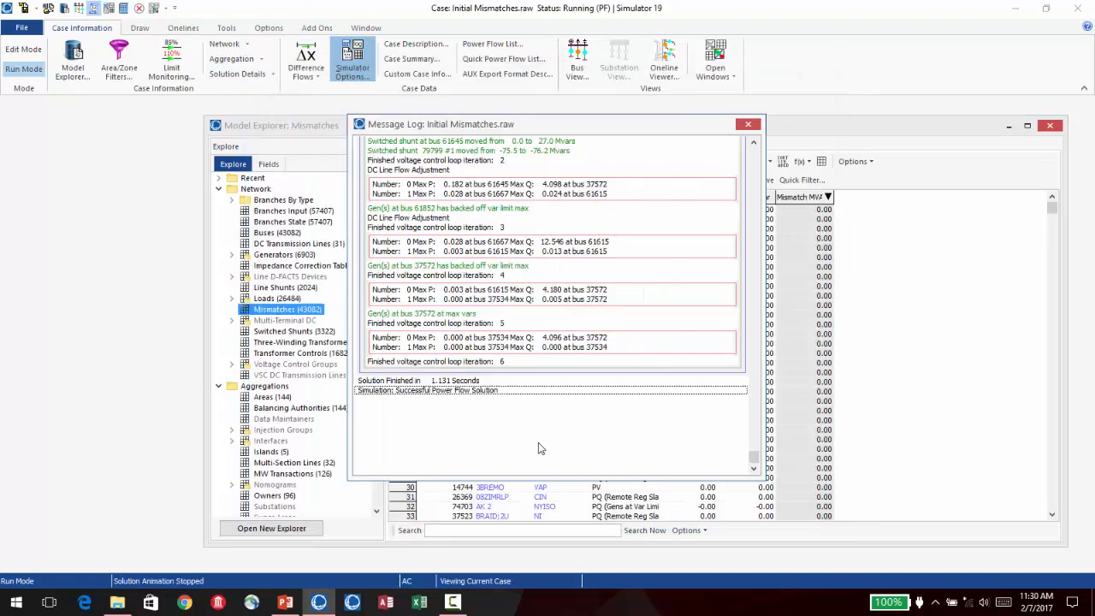
{"action": "left_click", "coordinate": [122, 10]}
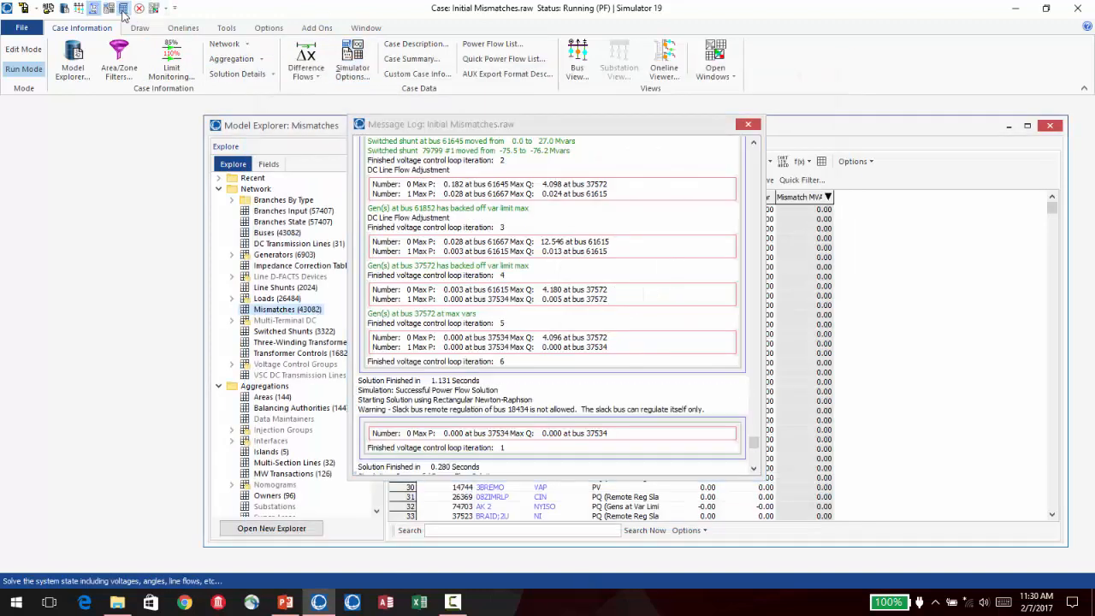
{"action": "left_click", "coordinate": [752, 469]}
{"action": "left_click", "coordinate": [753, 469]}
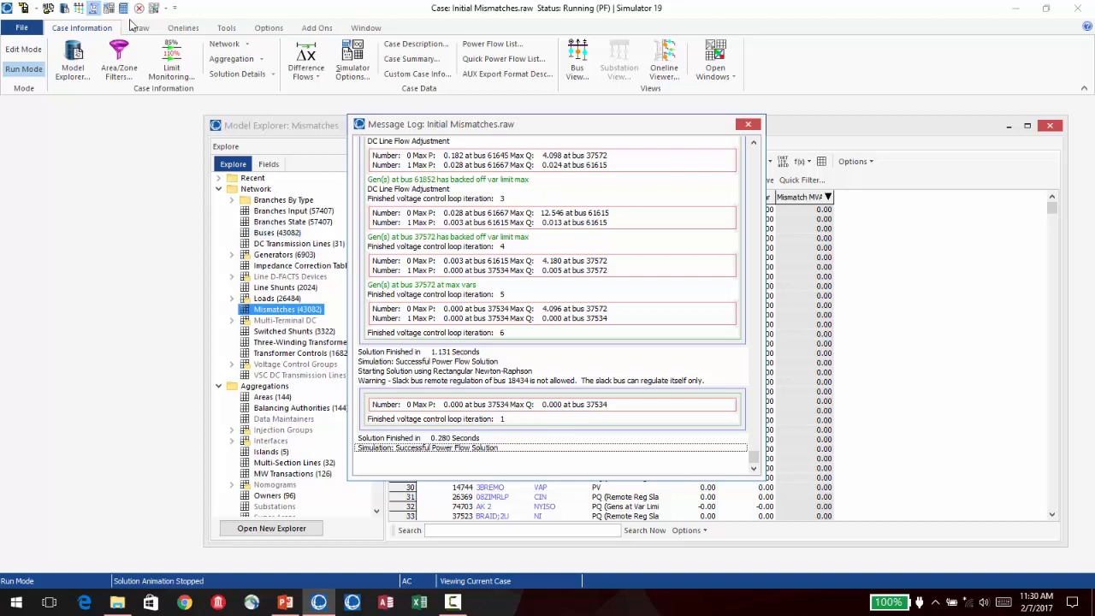
- Re-enable LTC transformer control in the power flow solution options and run a single power flow solution
{"action": "left_click", "coordinate": [352, 60]}
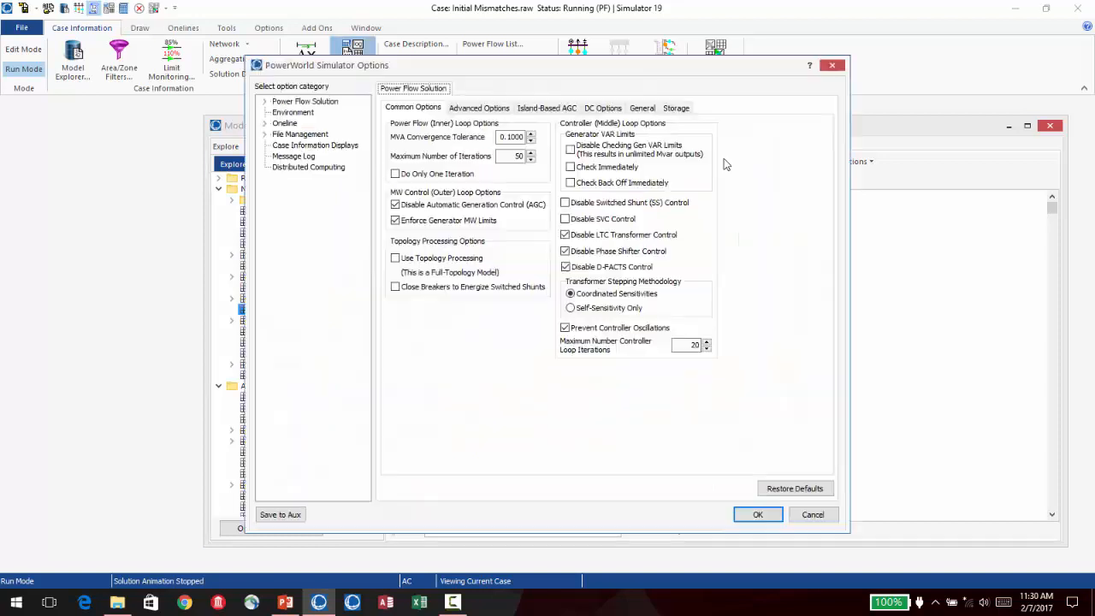
{"action": "left_click", "coordinate": [564, 234]}
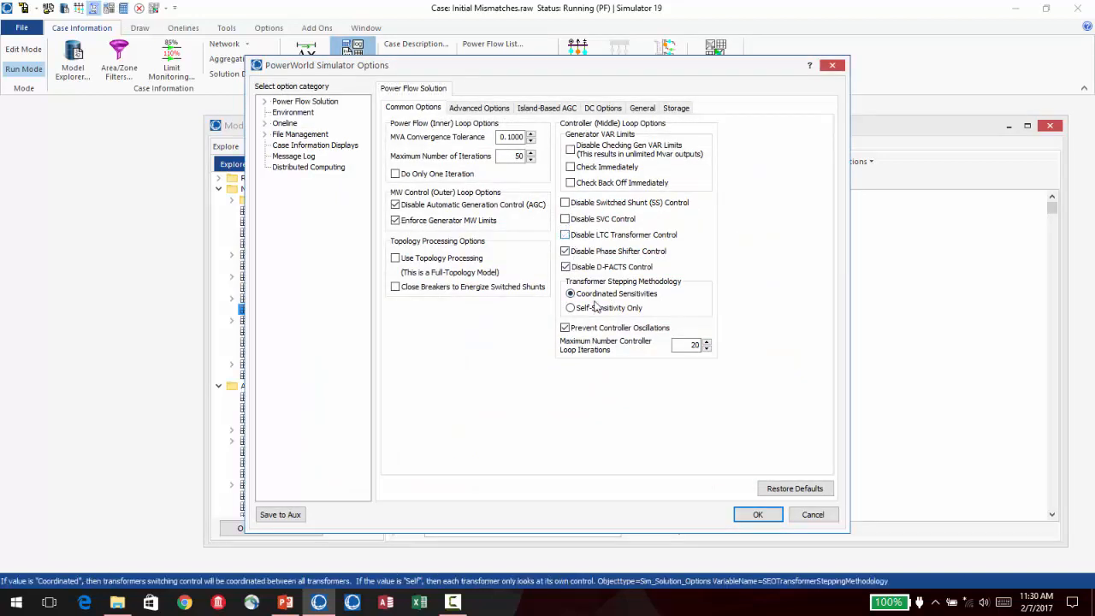
{"action": "left_click", "coordinate": [758, 514]}
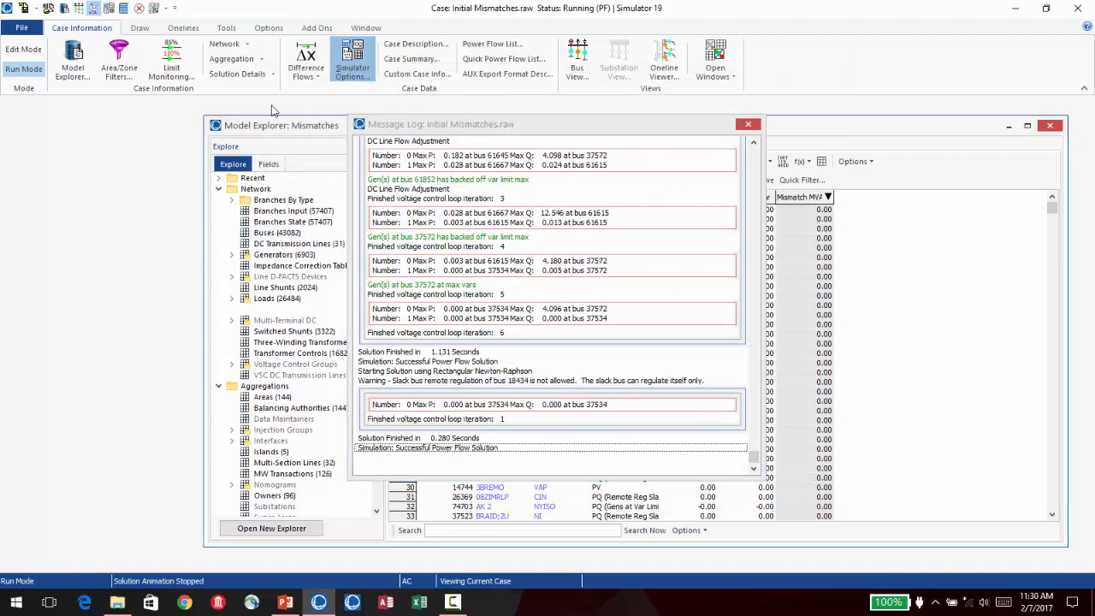
{"action": "left_click", "coordinate": [123, 8]}
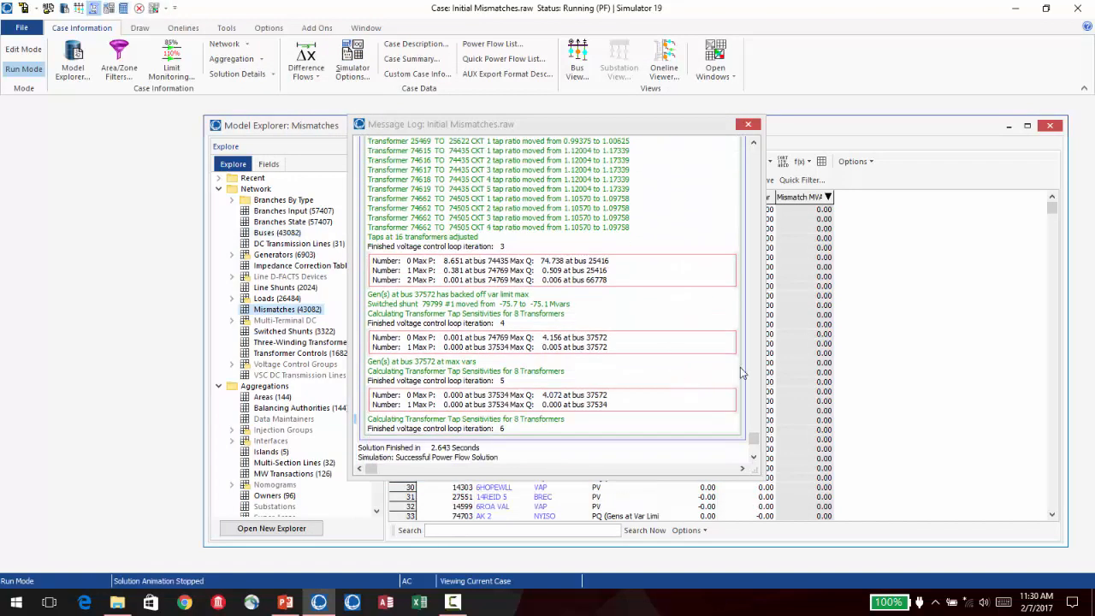
- Review the transformer tap changes, parallel LTC balancing and control loop iterations in the message log through the end of the solution
{"action": "left_click", "coordinate": [755, 446]}
{"action": "left_click_drag", "start_coordinate": [755, 446], "coordinate": [774, 376]}
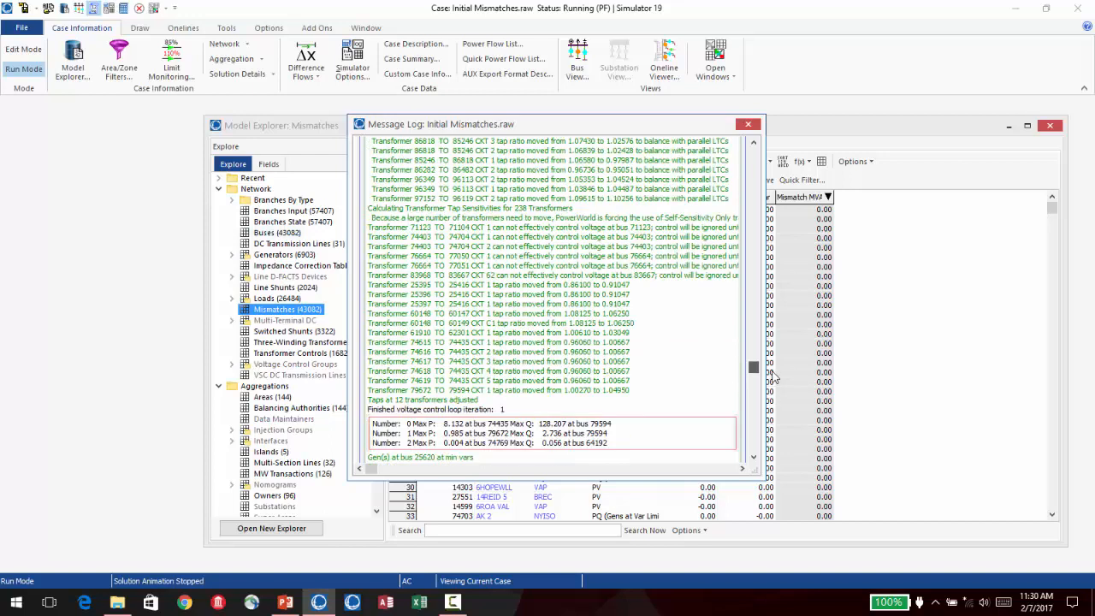
{"action": "left_click_drag", "start_coordinate": [772, 376], "coordinate": [772, 366]}
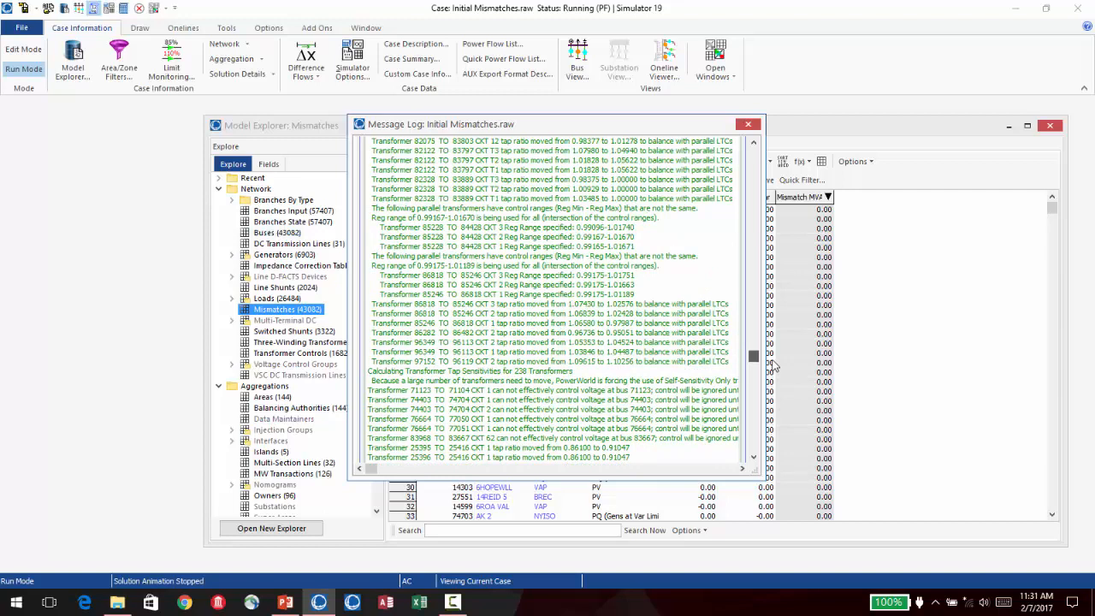
{"action": "left_click_drag", "start_coordinate": [773, 366], "coordinate": [772, 360]}
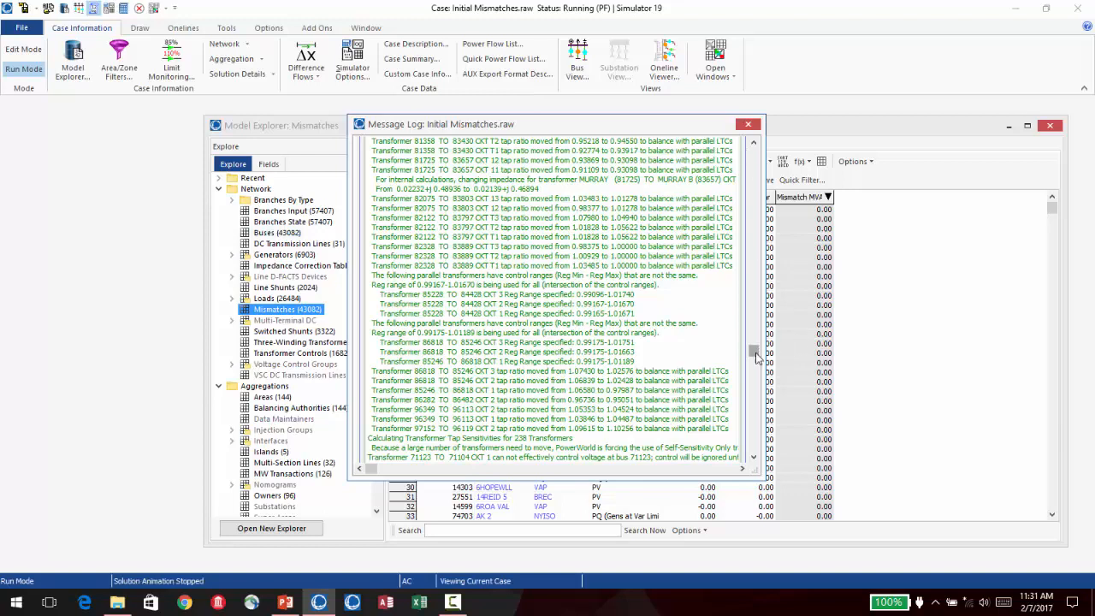
{"action": "left_click_drag", "start_coordinate": [754, 353], "coordinate": [754, 446]}
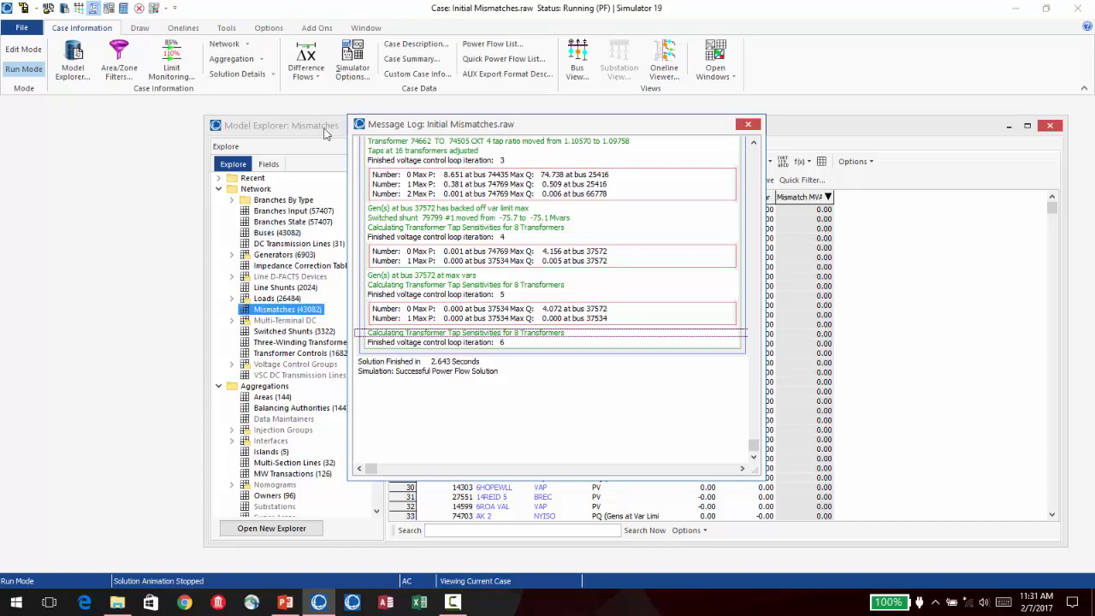
- Re-enable phase shifter control in the power flow solution options and solve the power flow again
{"action": "left_click", "coordinate": [361, 74]}
{"action": "left_click", "coordinate": [582, 252]}
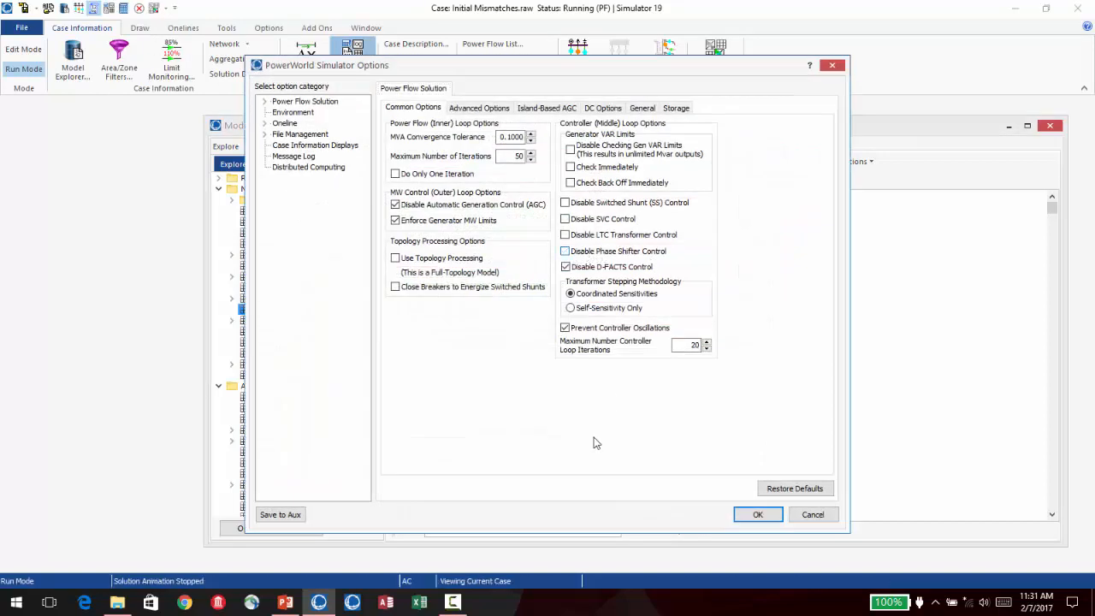
{"action": "left_click", "coordinate": [757, 514]}
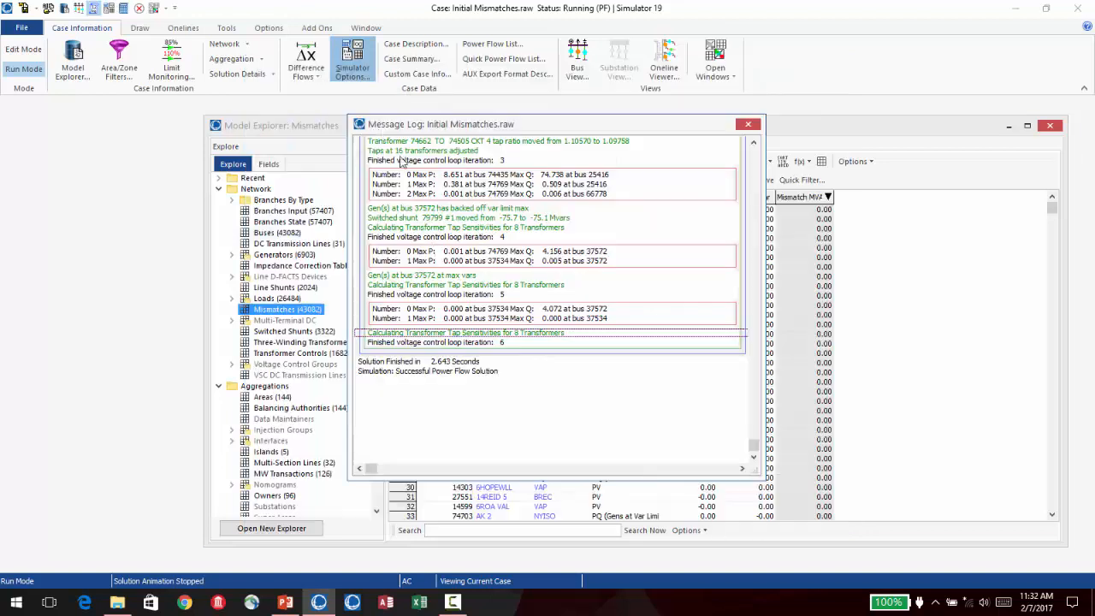
{"action": "left_click", "coordinate": [124, 7]}
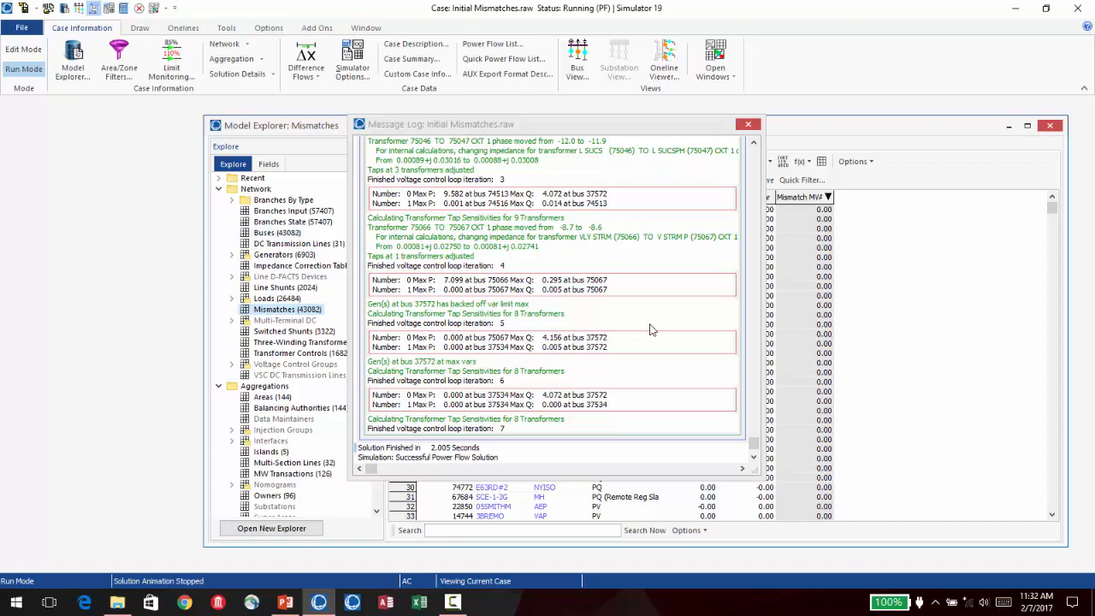
- Close the message log and examine the ACE MW and interchange values of all areas in the Model Explorer
{"action": "left_click", "coordinate": [748, 126]}
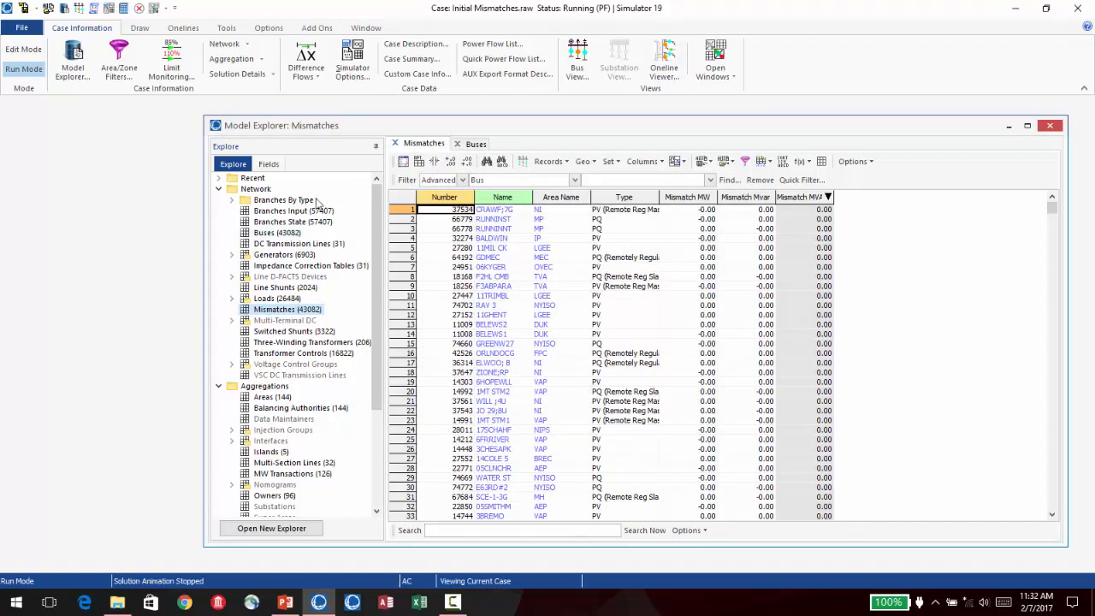
{"action": "left_click_drag", "start_coordinate": [350, 125], "coordinate": [301, 110]}
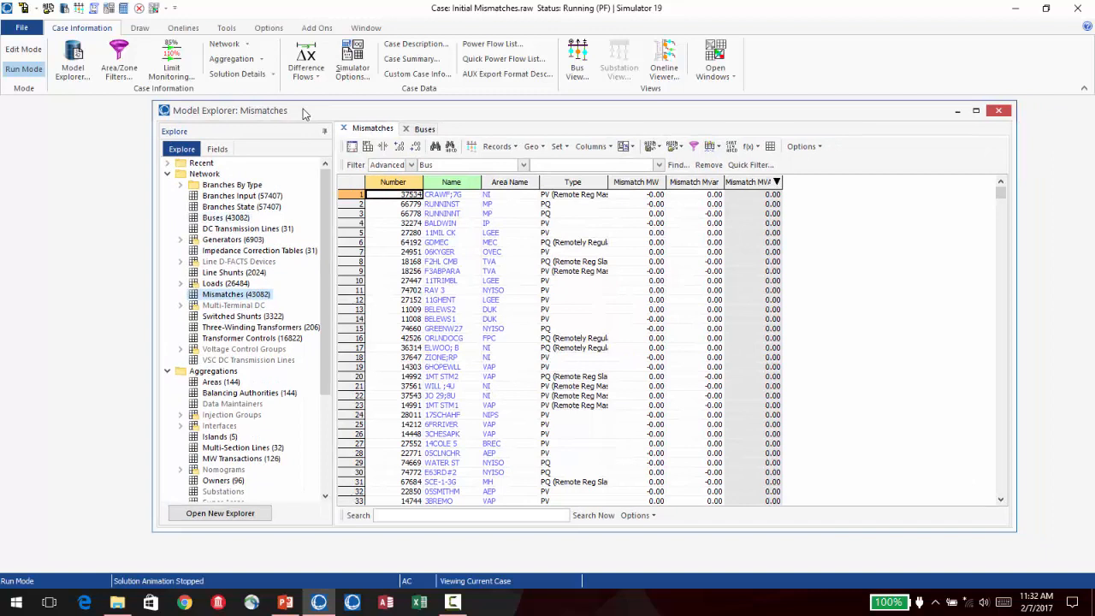
{"action": "left_click", "coordinate": [221, 382]}
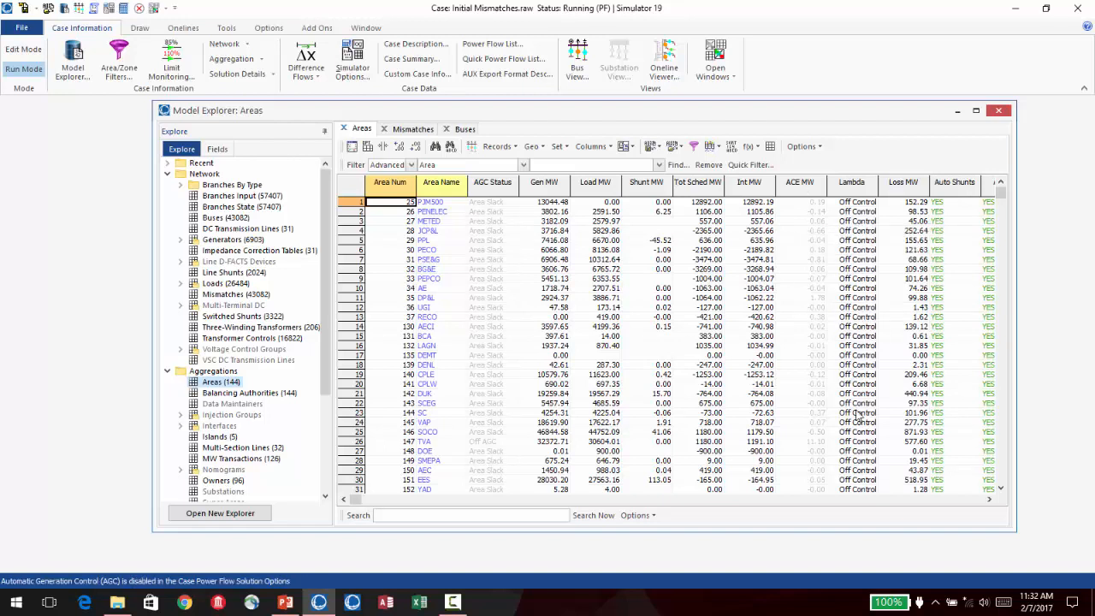
{"action": "mouse_move", "coordinate": [1003, 197]}
{"action": "left_mouse_down"}
{"action": "mouse_move", "coordinate": [1007, 461]}
{"action": "mouse_move", "coordinate": [1001, 193]}
{"action": "left_mouse_up"}
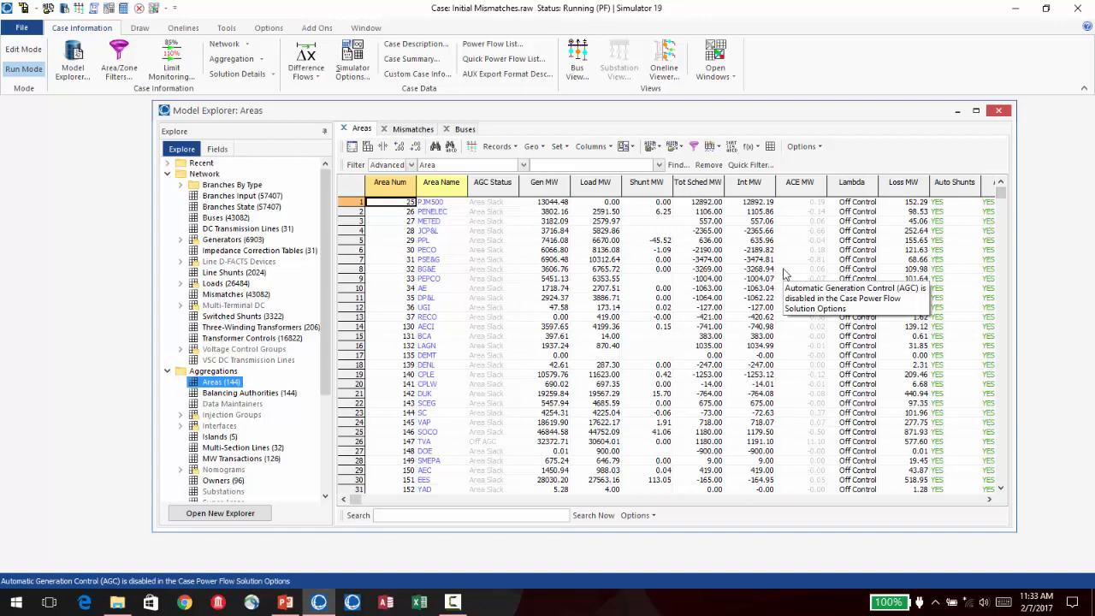
{"action": "mouse_move", "coordinate": [819, 300]}
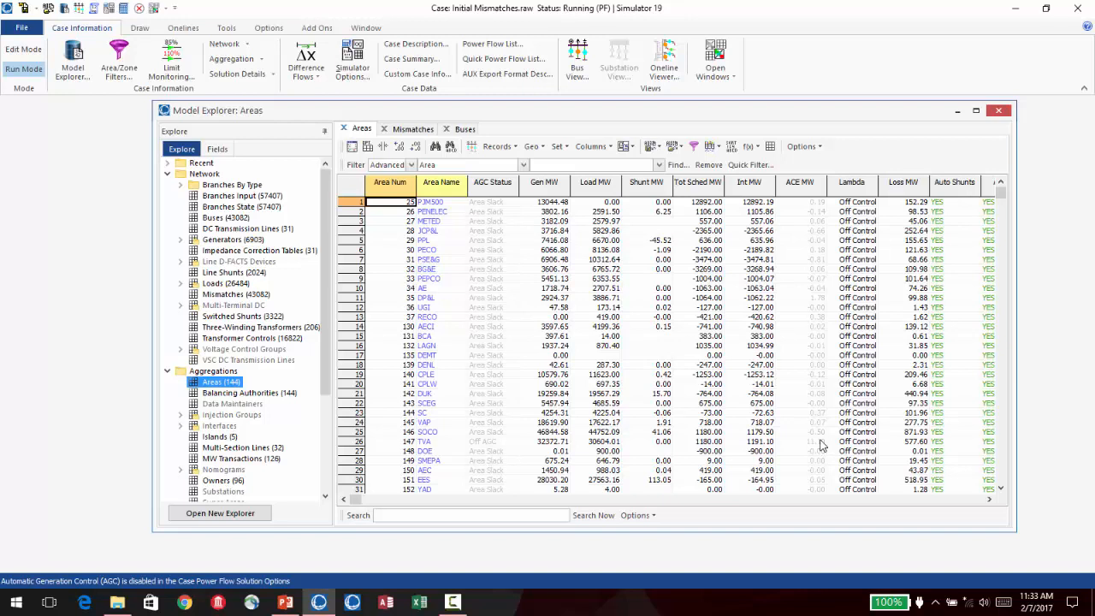
{"action": "left_click_drag", "start_coordinate": [1000, 195], "coordinate": [986, 489]}
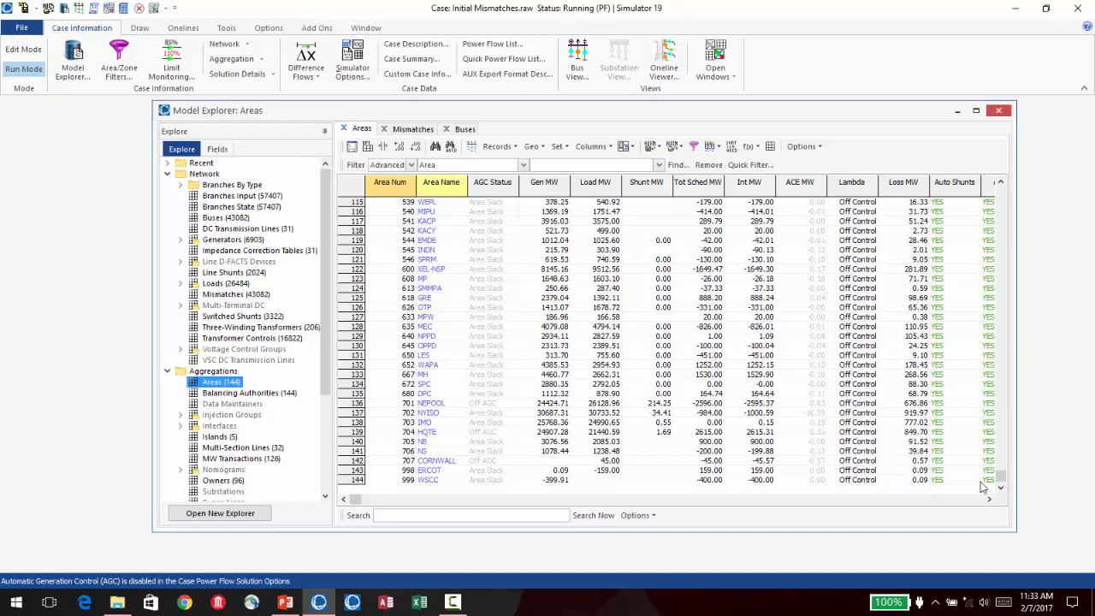
{"action": "left_click_drag", "start_coordinate": [1001, 477], "coordinate": [987, 178]}
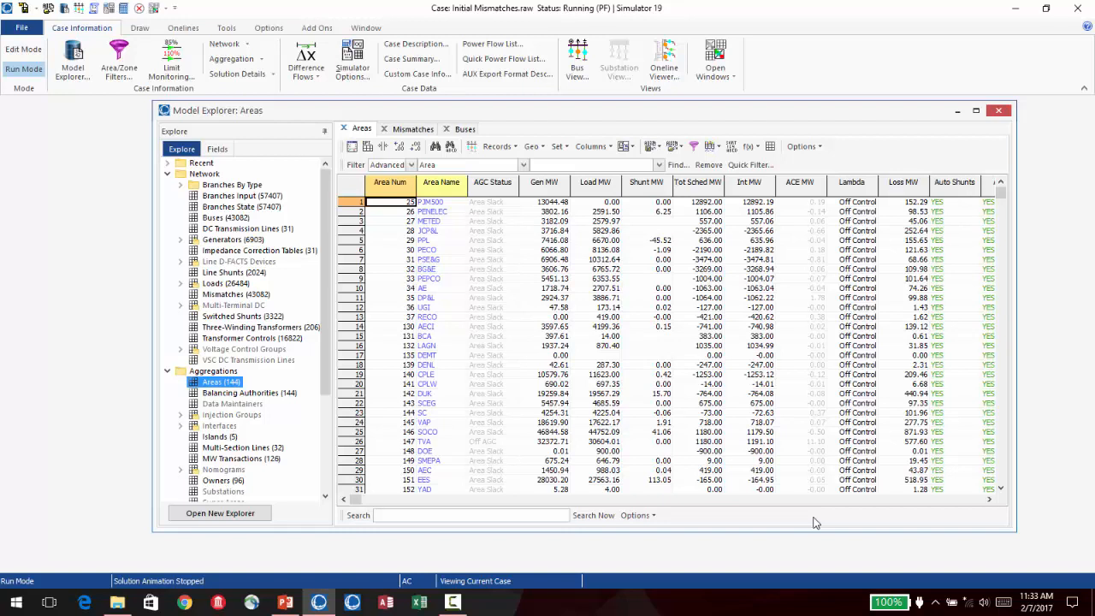
- Open the PTI raw data case Unspecified Interchange.raw without saving the existing case, and close the message log
{"action": "left_click", "coordinate": [21, 33]}
{"action": "left_click", "coordinate": [26, 58]}
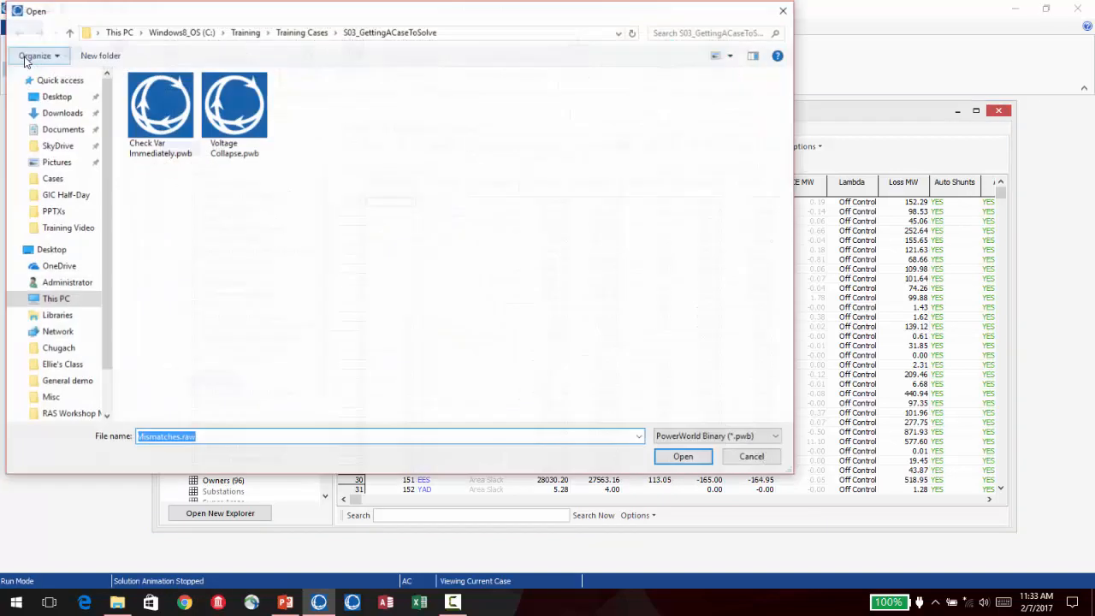
{"action": "left_click", "coordinate": [743, 440]}
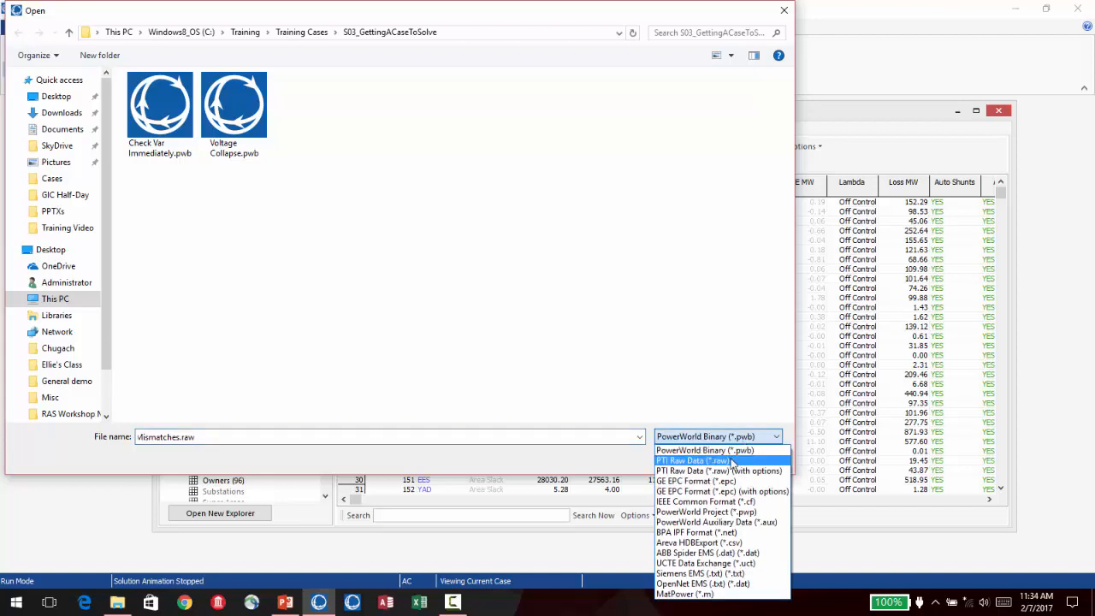
{"action": "left_click", "coordinate": [733, 462]}
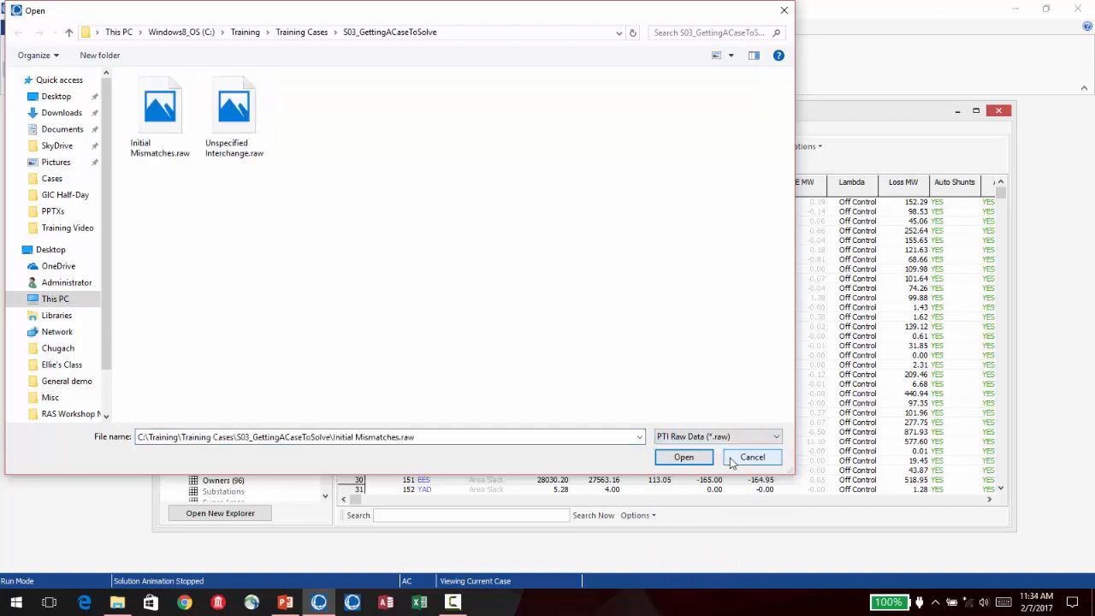
{"action": "left_click", "coordinate": [263, 139]}
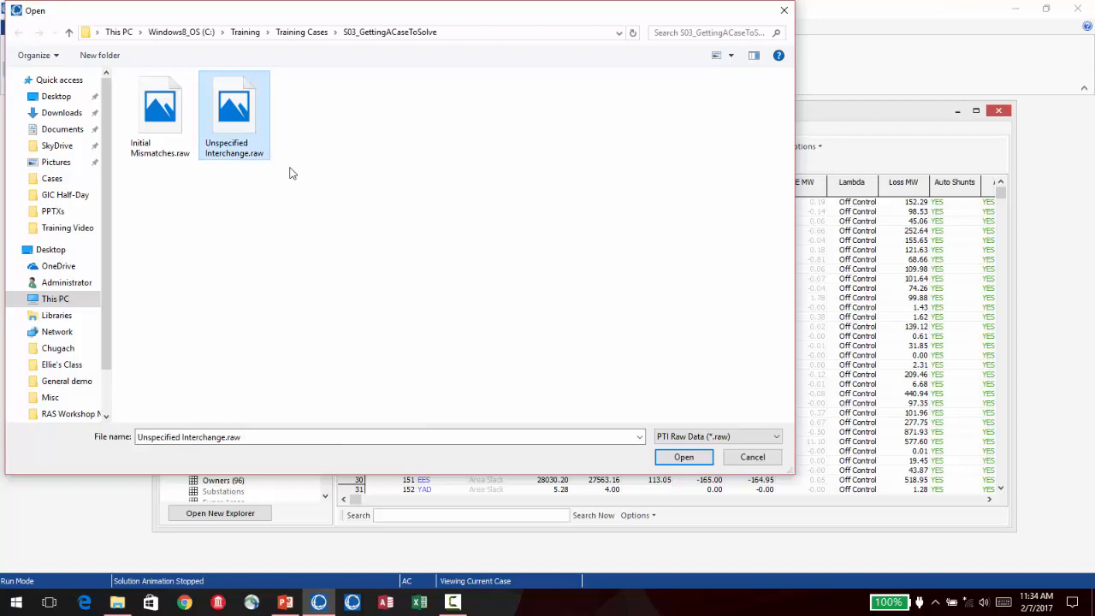
{"action": "left_click", "coordinate": [684, 458]}
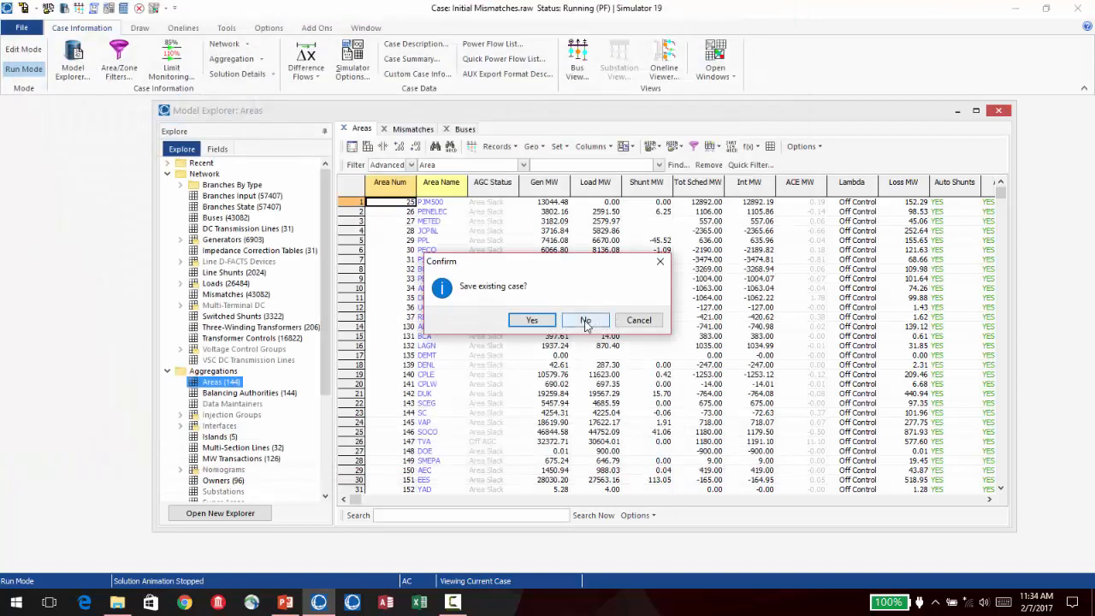
{"action": "left_click", "coordinate": [585, 320]}
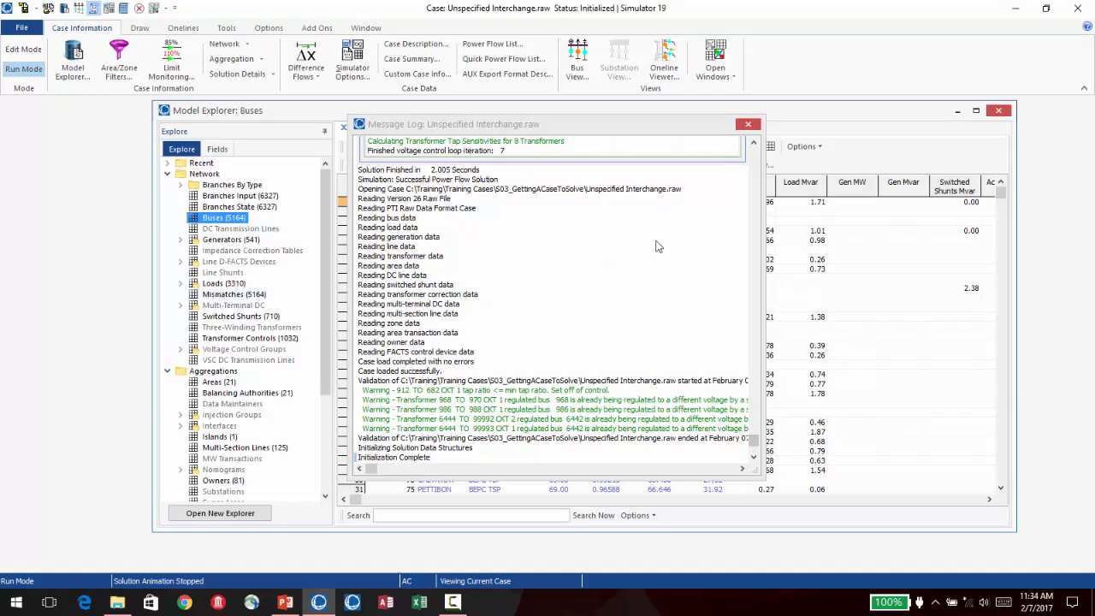
{"action": "left_click", "coordinate": [747, 124]}
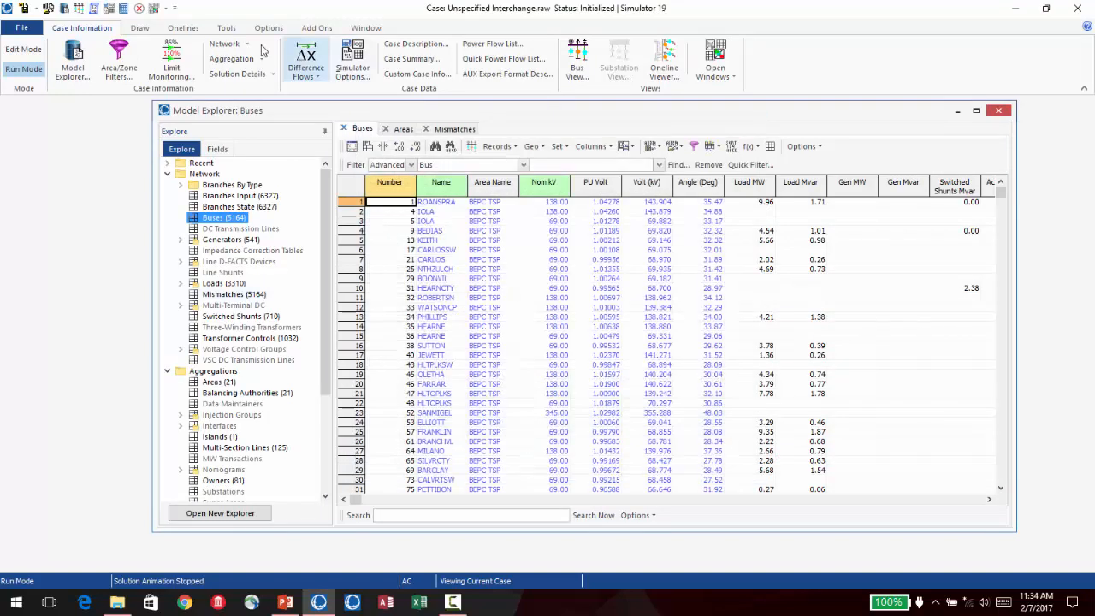
- Disable automatic generation control (AGC) in the power flow solution options of the Unspecified Interchange case
{"action": "left_click", "coordinate": [346, 67]}
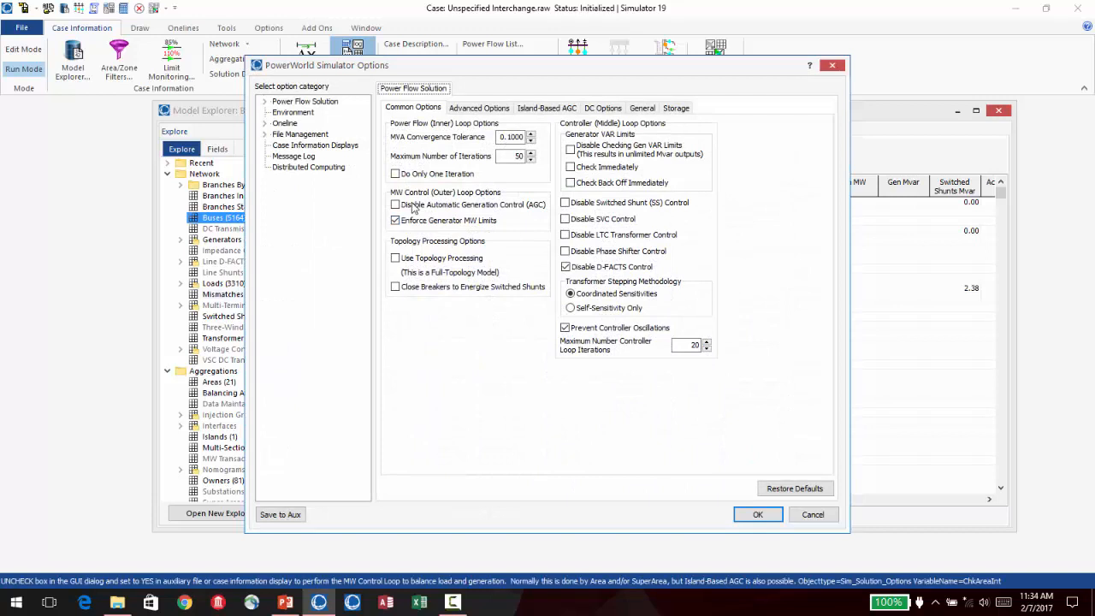
{"action": "left_click", "coordinate": [413, 207]}
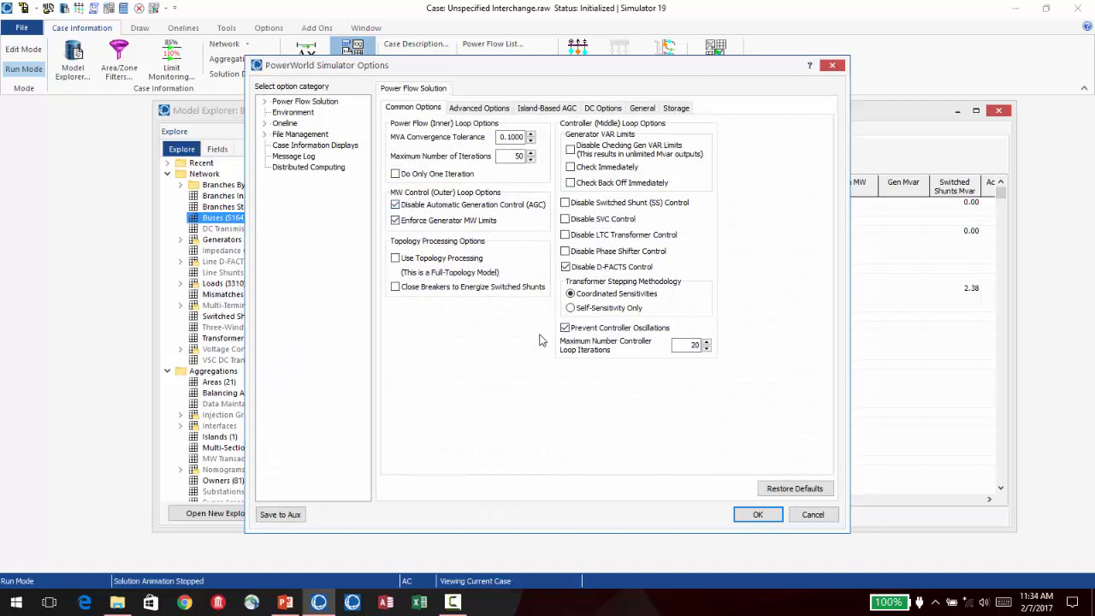
{"action": "left_click", "coordinate": [759, 516]}
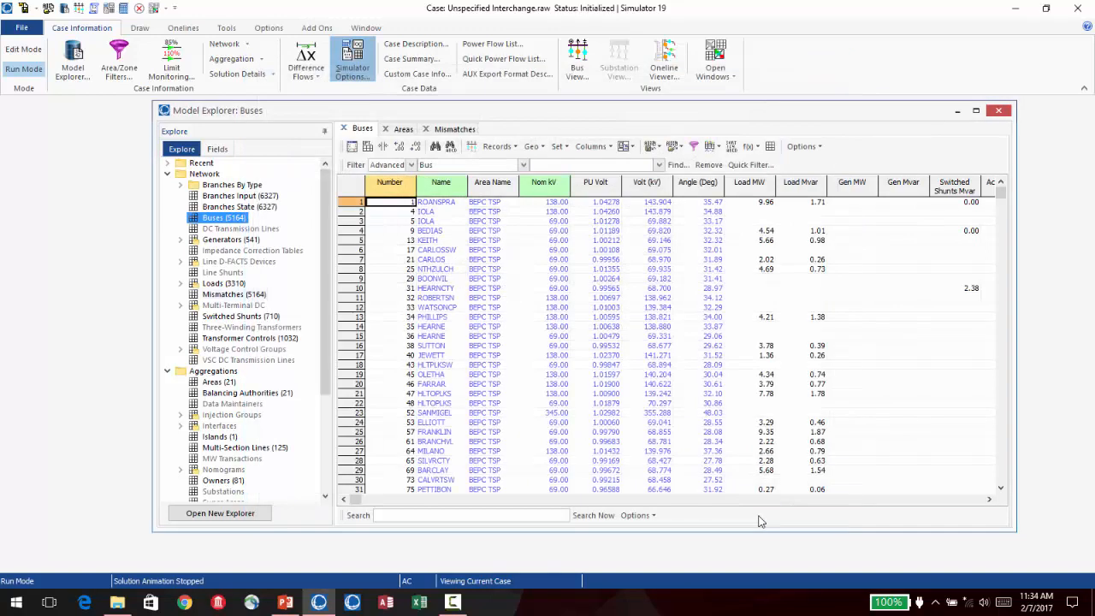
- Clear the message log, solve the power flow of the Unspecified Interchange case, and close the log
{"action": "left_click", "coordinate": [94, 8]}
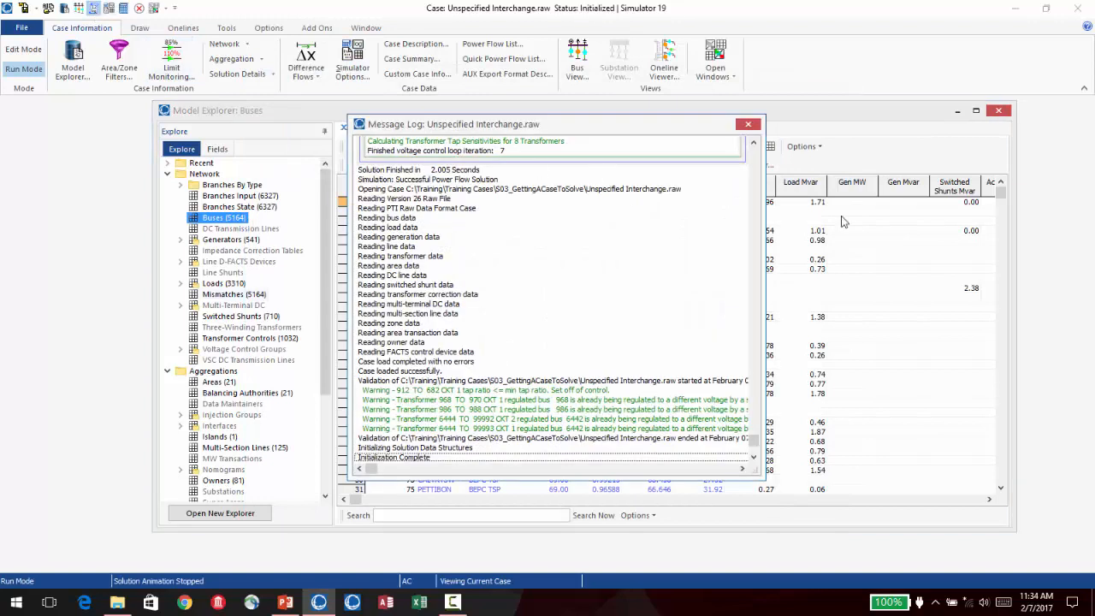
{"action": "right_click", "coordinate": [625, 402]}
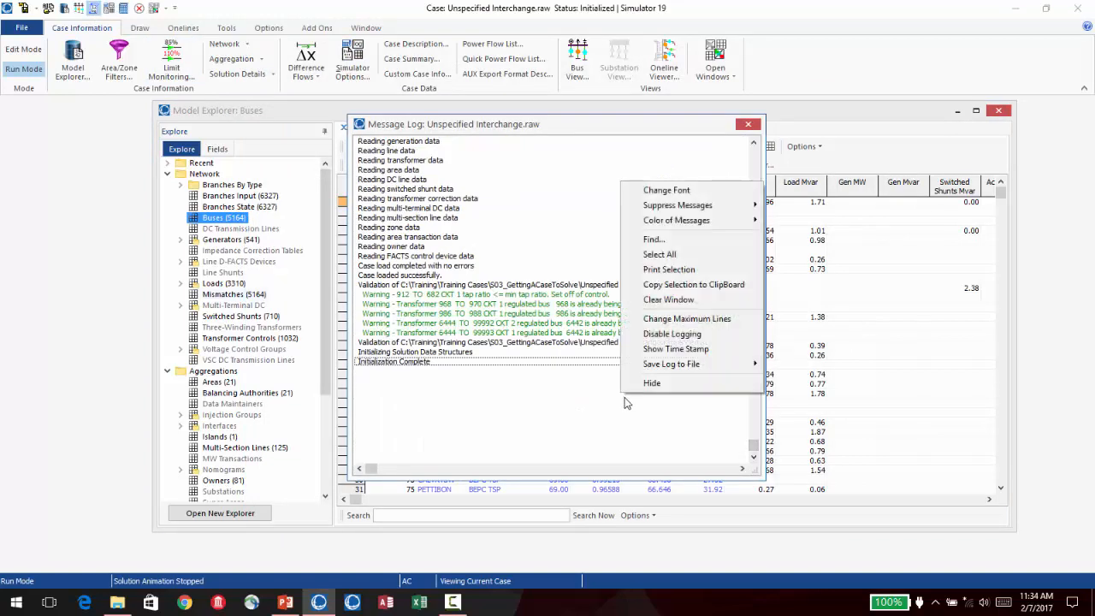
{"action": "left_click", "coordinate": [670, 299]}
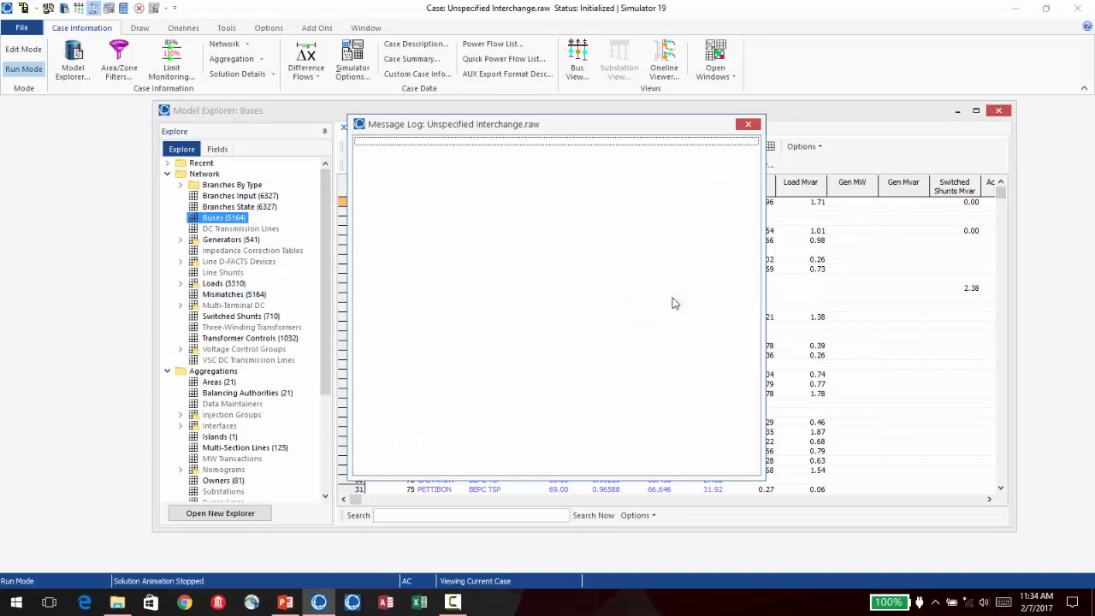
{"action": "left_click", "coordinate": [122, 9]}
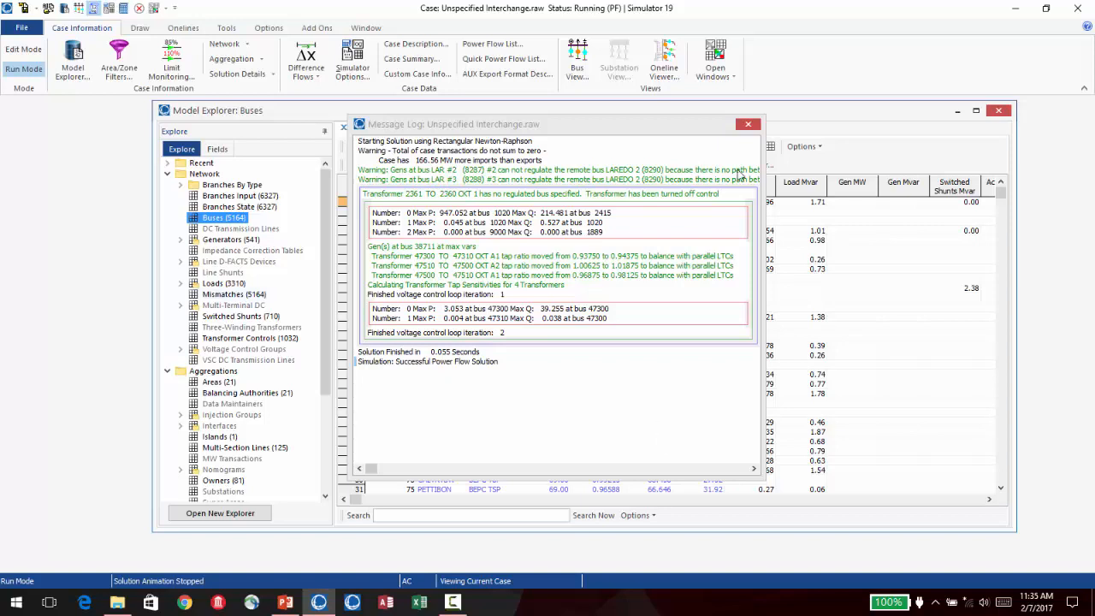
{"action": "left_click", "coordinate": [746, 126]}
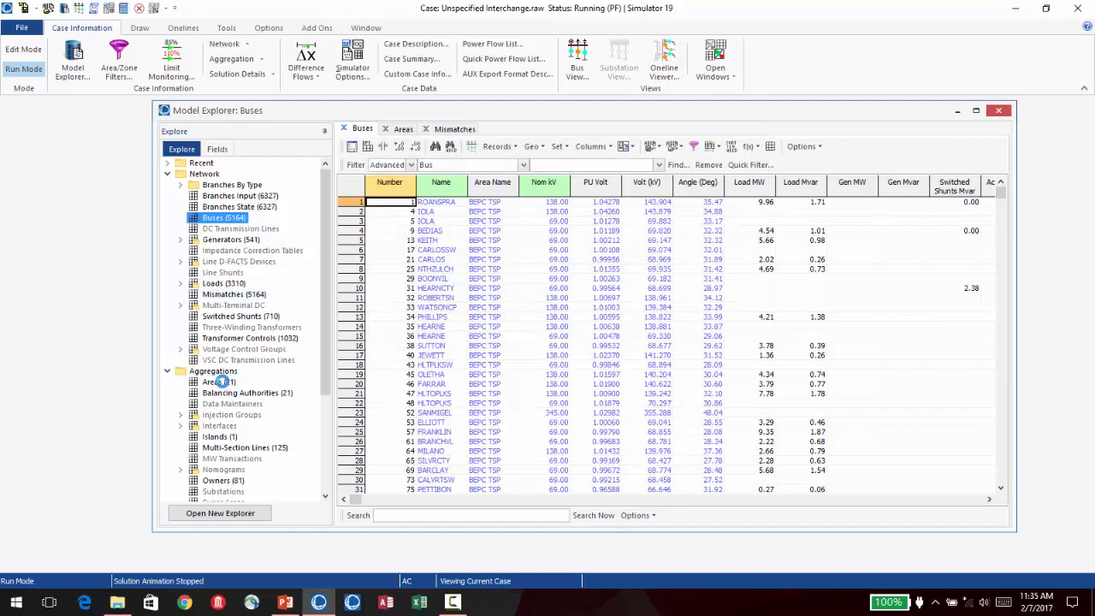
- Open the list of areas in the Model Explorer and examine the ACE MW values with AGC disabled
{"action": "left_click", "coordinate": [215, 383]}
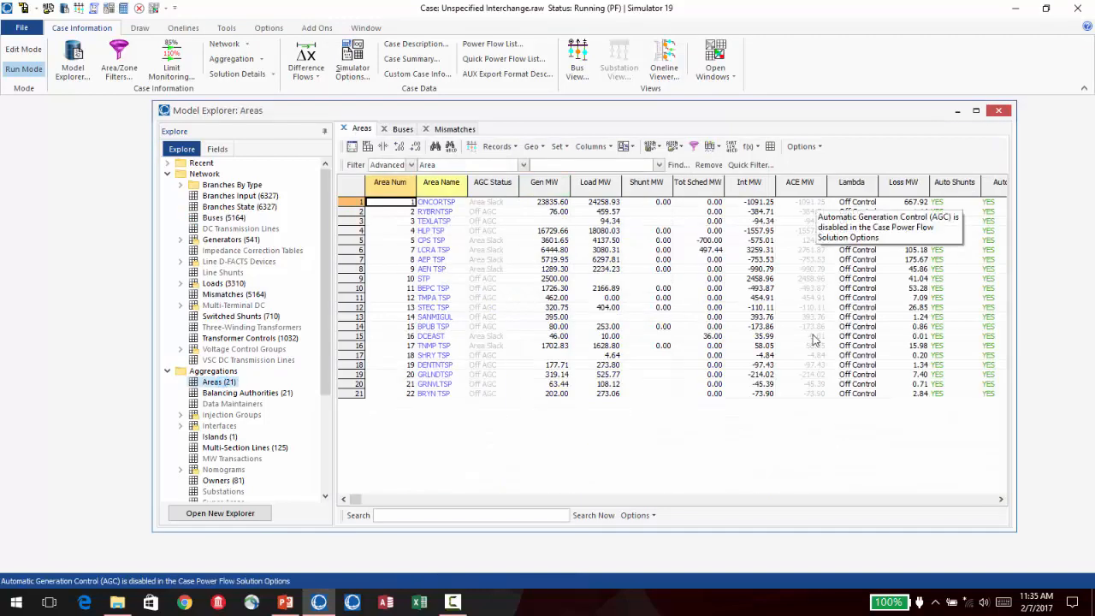
{"action": "left_click", "coordinate": [817, 203]}
{"action": "mouse_move", "coordinate": [818, 206]}
{"action": "left_mouse_down"}
{"action": "mouse_move", "coordinate": [834, 412]}
{"action": "mouse_move", "coordinate": [808, 398]}
{"action": "mouse_move", "coordinate": [806, 203]}
{"action": "left_mouse_up"}
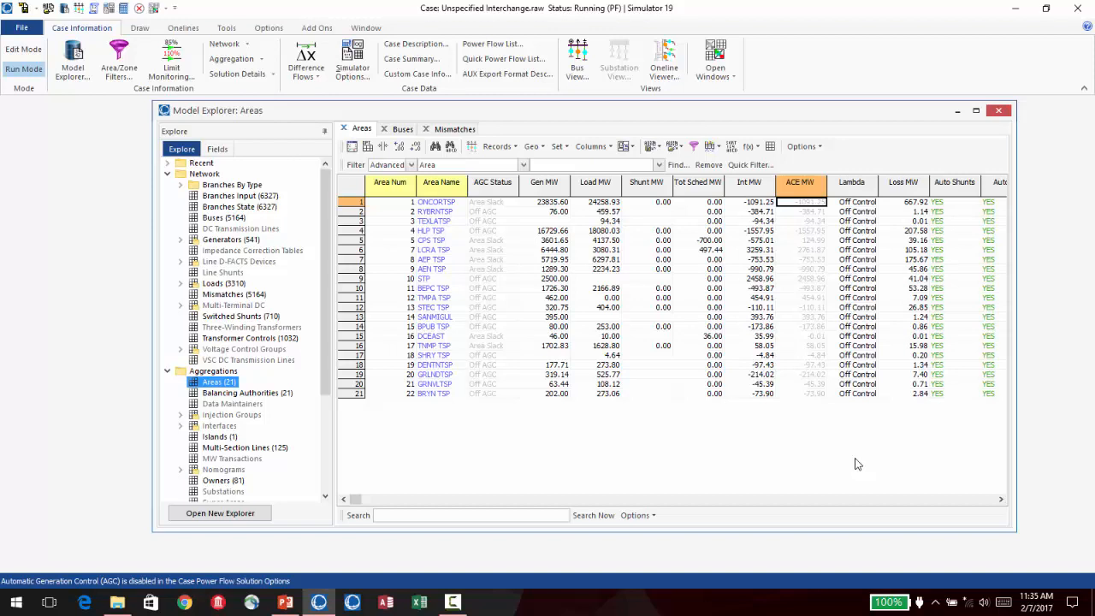
- Compare the areas' Unspec. MW Inter. values with their Tot Sched MW values
{"action": "left_click", "coordinate": [956, 501]}
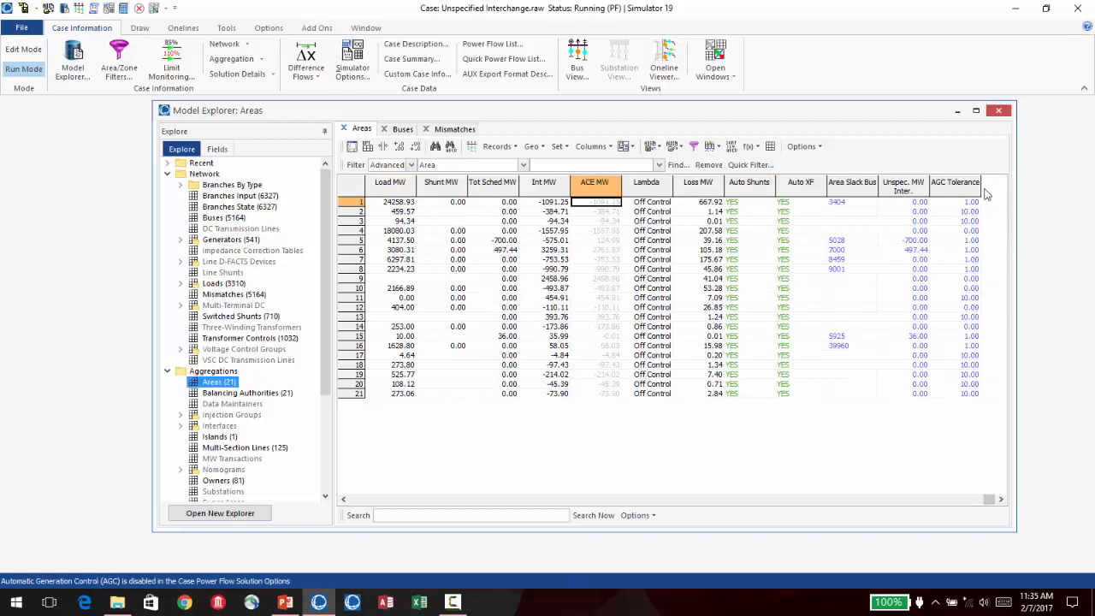
{"action": "left_click_drag", "start_coordinate": [909, 203], "coordinate": [924, 440]}
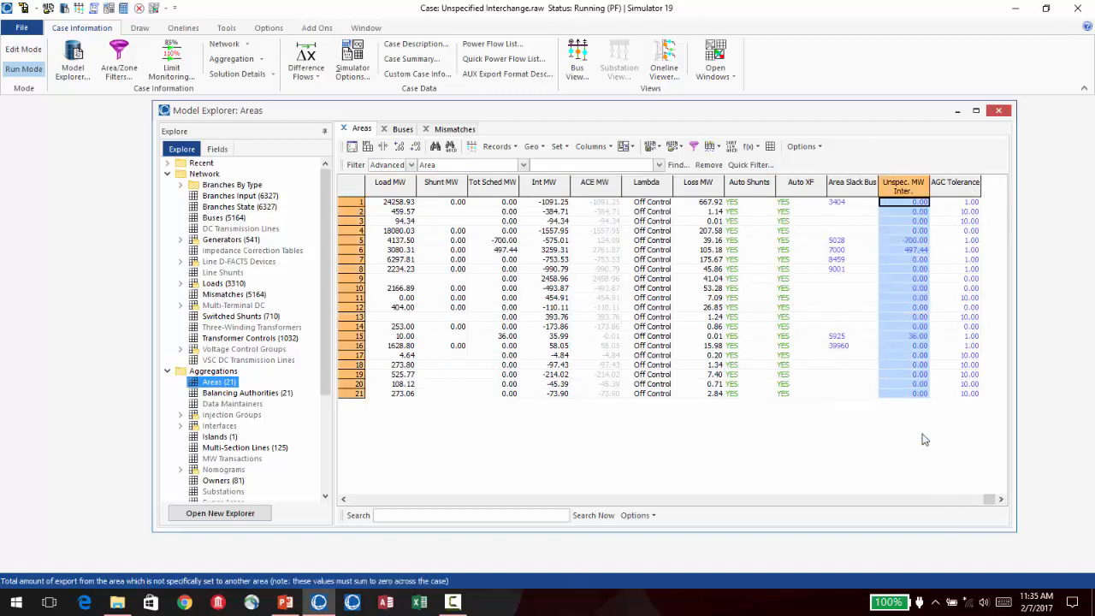
{"action": "left_click", "coordinate": [910, 260]}
{"action": "right_click", "coordinate": [907, 250]}
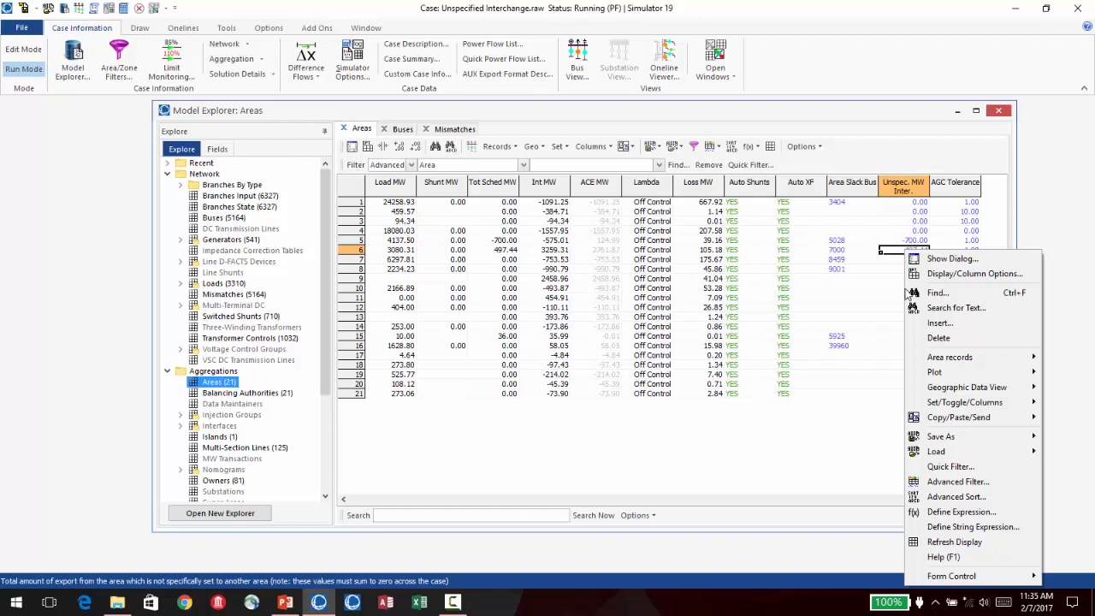
{"action": "right_click", "coordinate": [511, 269]}
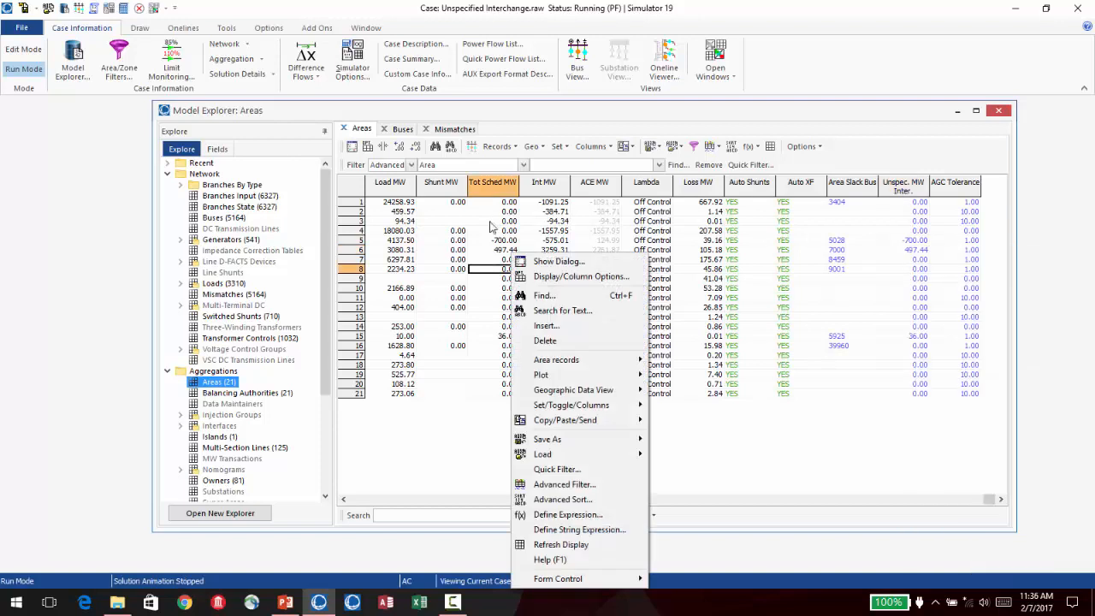
{"action": "right_click", "coordinate": [491, 274]}
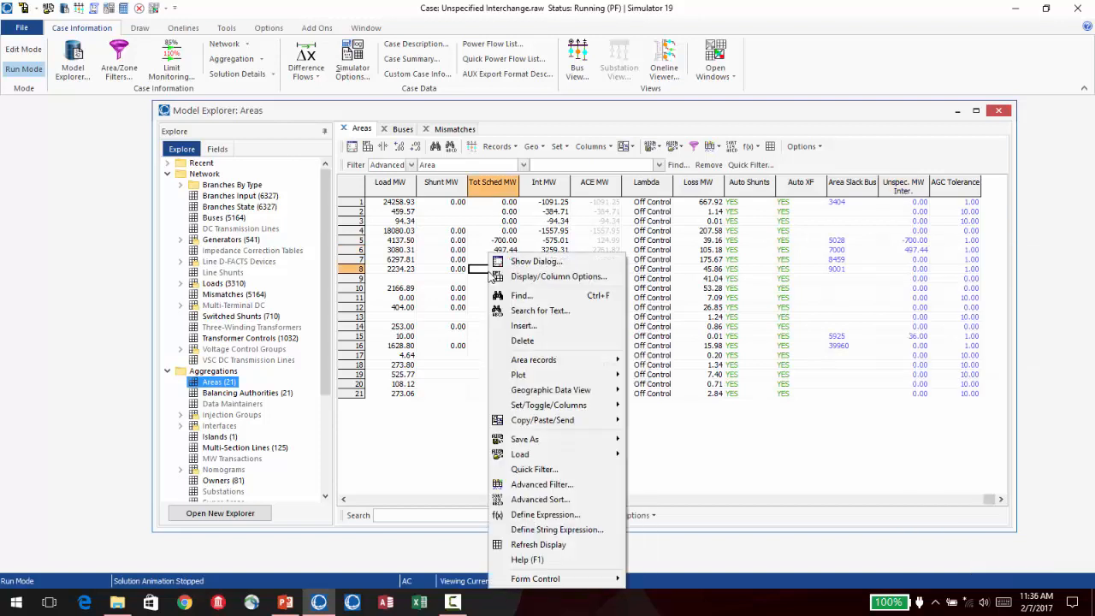
{"action": "left_click", "coordinate": [920, 270]}
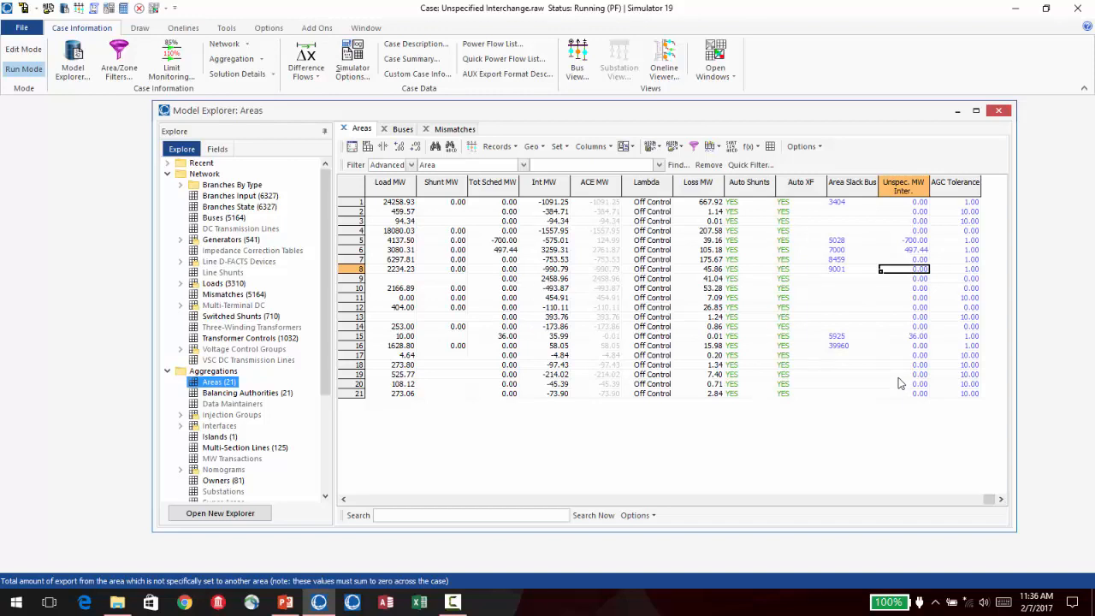
- Get the column metrics for the areas' Unspec. MW Inter. column, read the sum, and close the metrics
{"action": "right_click", "coordinate": [900, 283]}
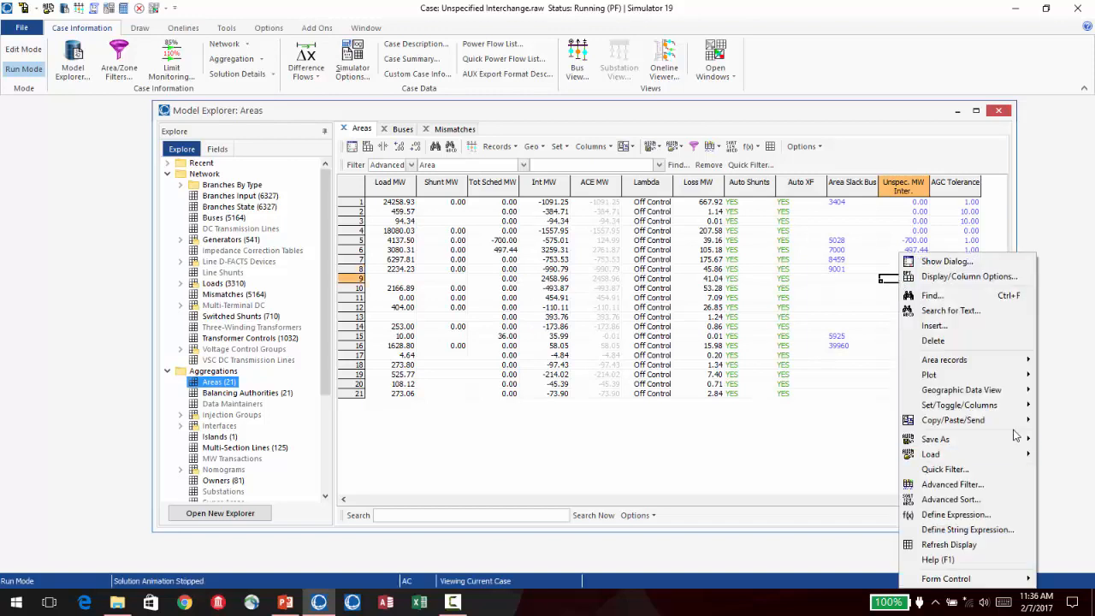
{"action": "mouse_move", "coordinate": [1013, 408]}
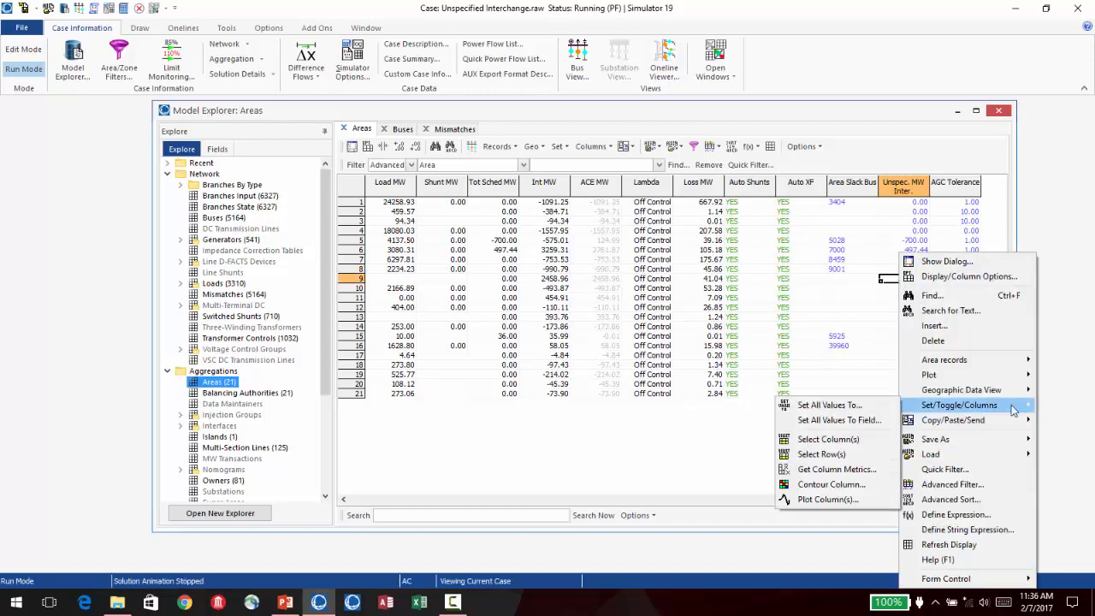
{"action": "left_click", "coordinate": [853, 469]}
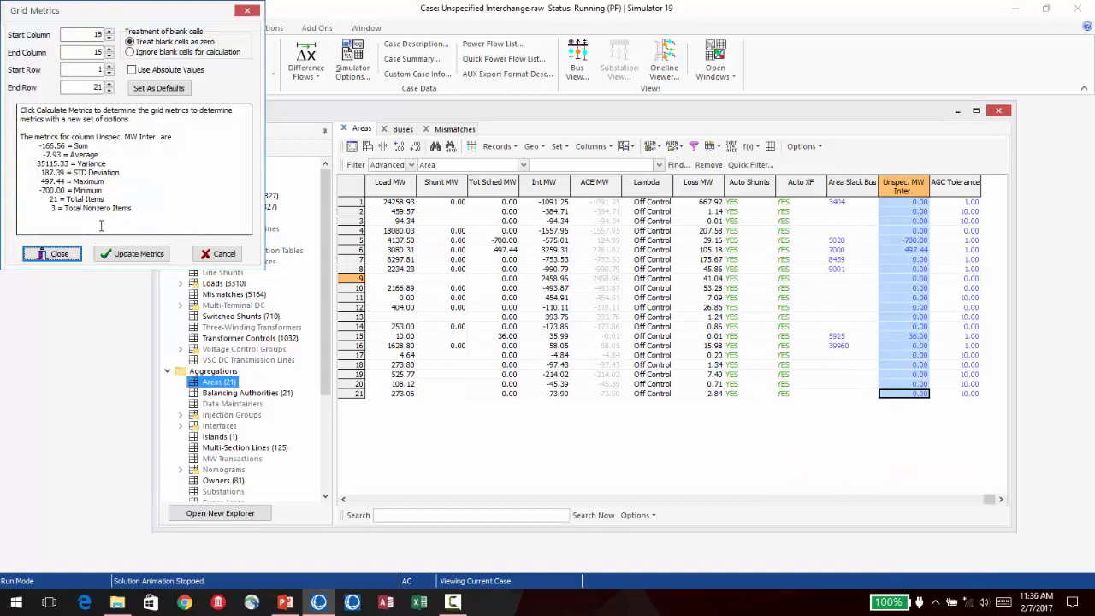
{"action": "left_click", "coordinate": [89, 147]}
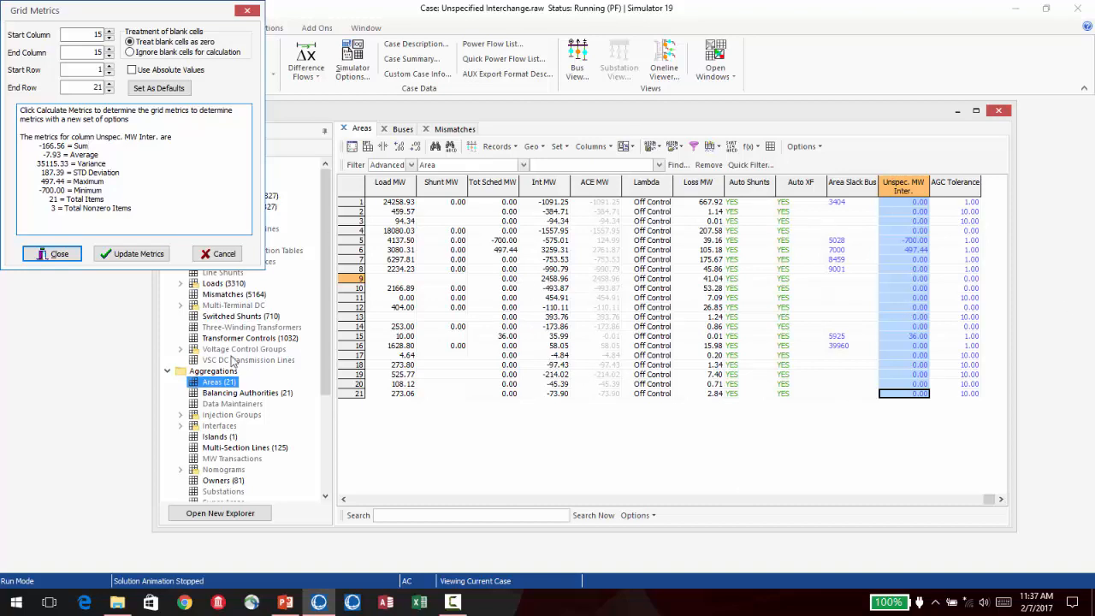
{"action": "left_click", "coordinate": [52, 254]}
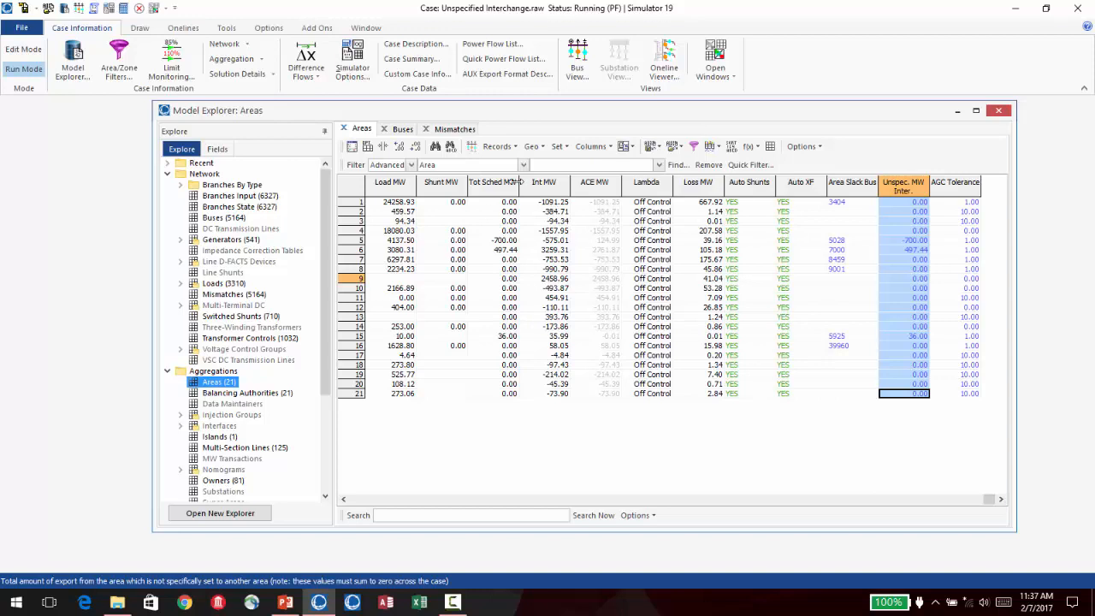
- Open the MW Transactions list, clear the transactions and auto-insert tieline transactions
{"action": "left_click_drag", "start_coordinate": [326, 351], "coordinate": [313, 434]}
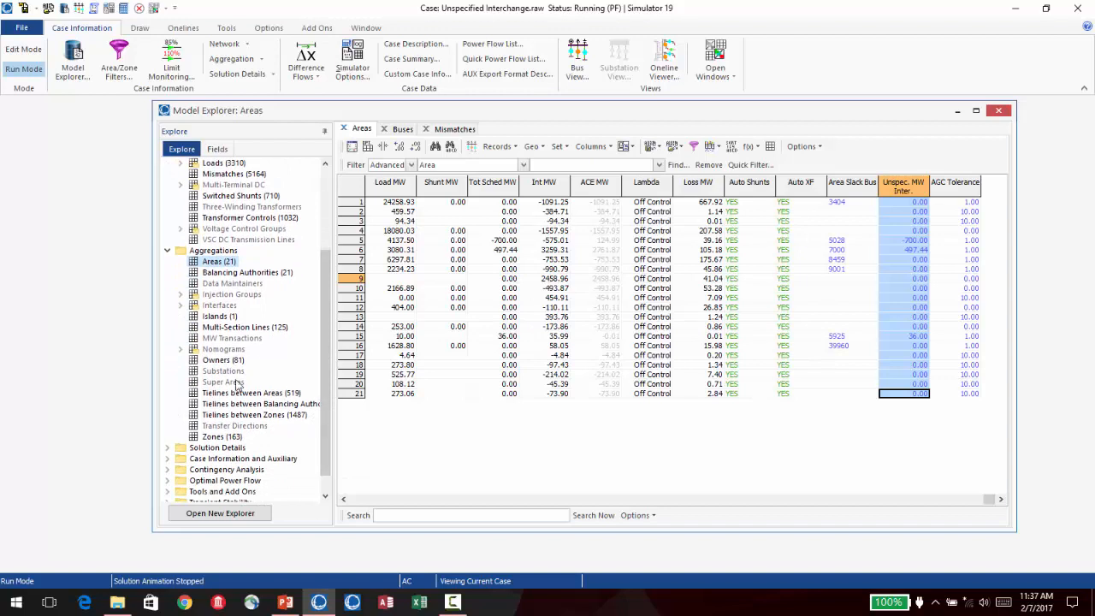
{"action": "left_click", "coordinate": [242, 338]}
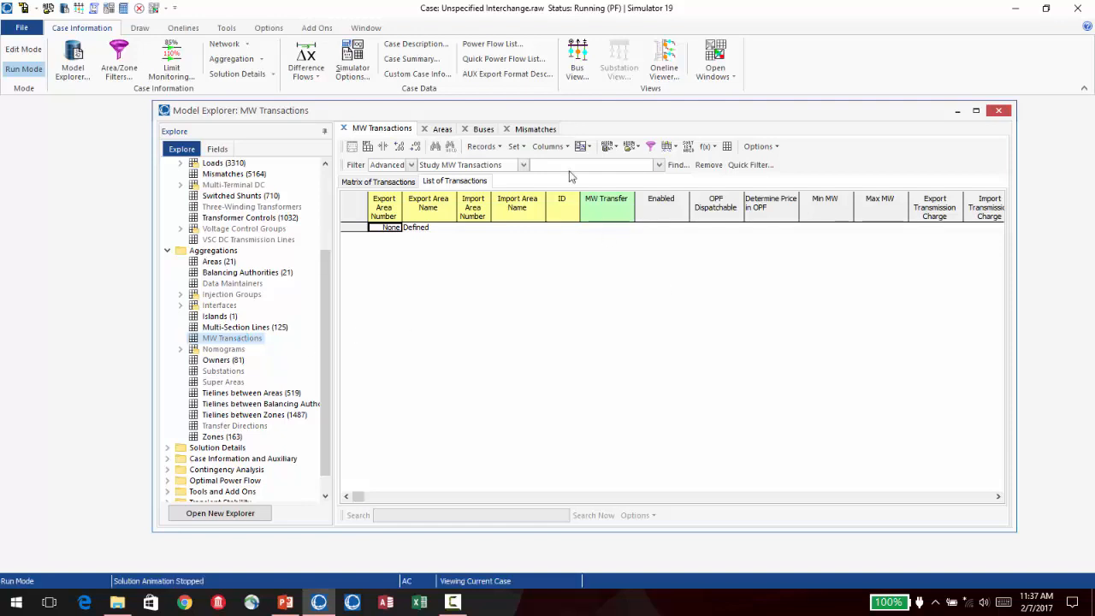
{"action": "left_click", "coordinate": [500, 147]}
{"action": "left_click", "coordinate": [497, 149]}
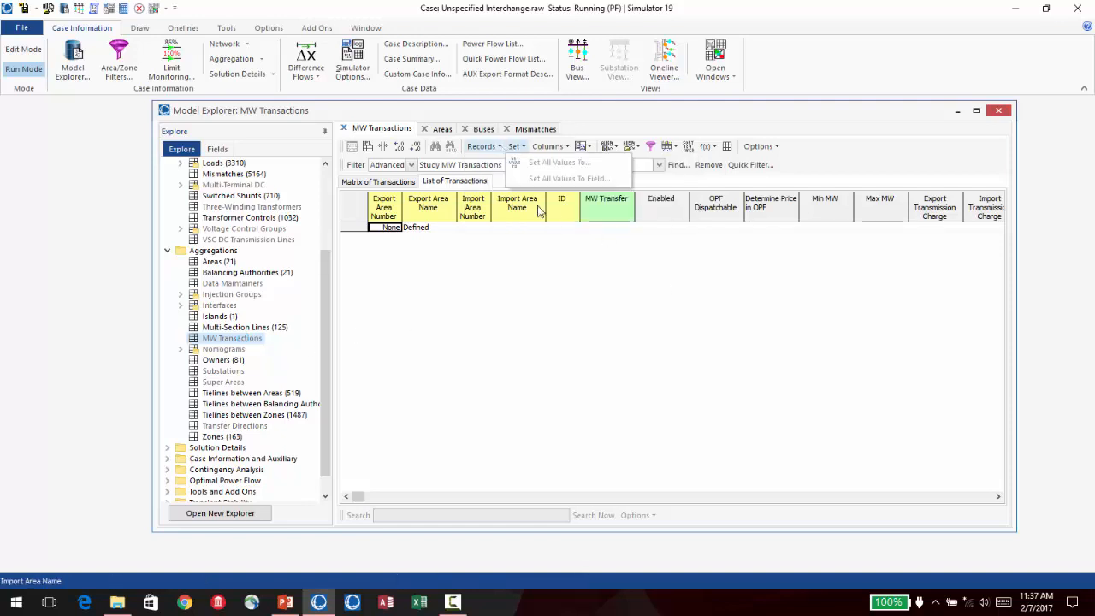
{"action": "left_click", "coordinate": [497, 150]}
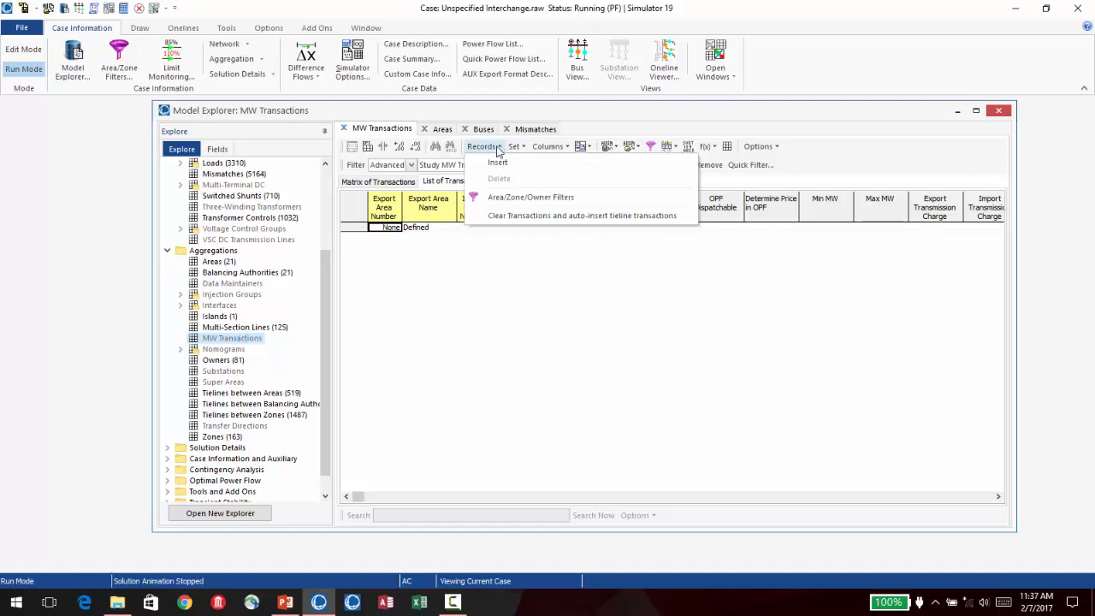
{"action": "left_click", "coordinate": [524, 215]}
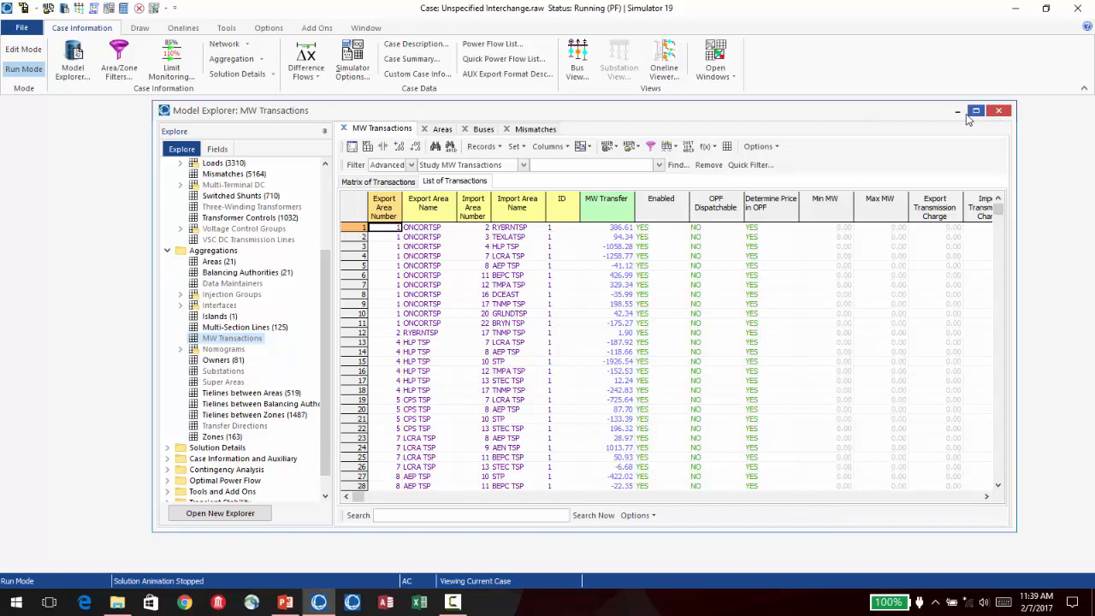
- In the areas list, set all Unspec. MW Inter. values to the Actual MW Export field and confirm the change
{"action": "left_click", "coordinate": [441, 129]}
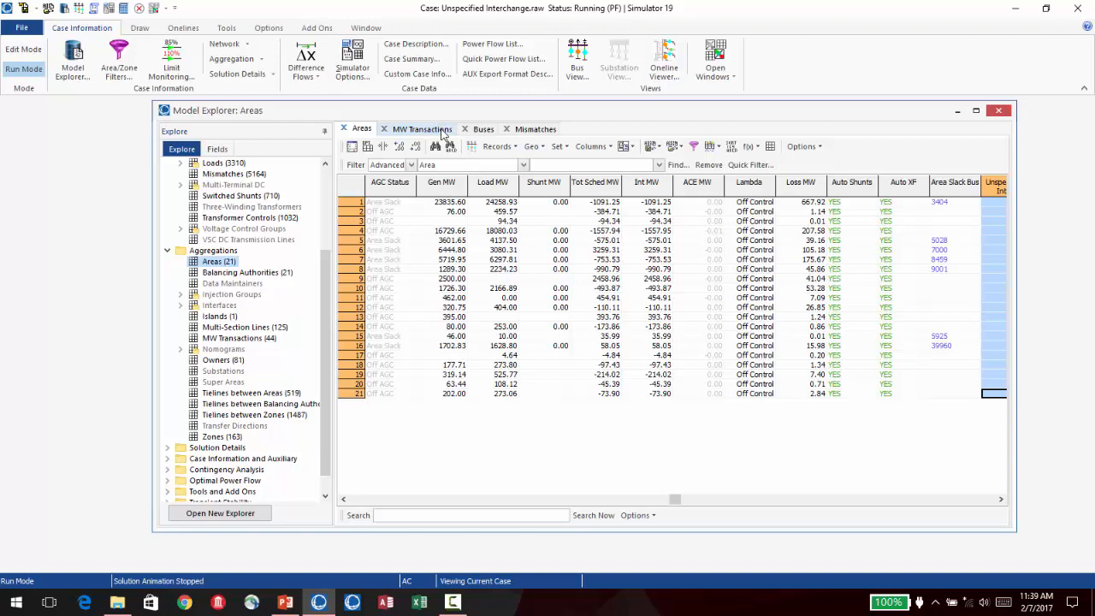
{"action": "left_click", "coordinate": [902, 499]}
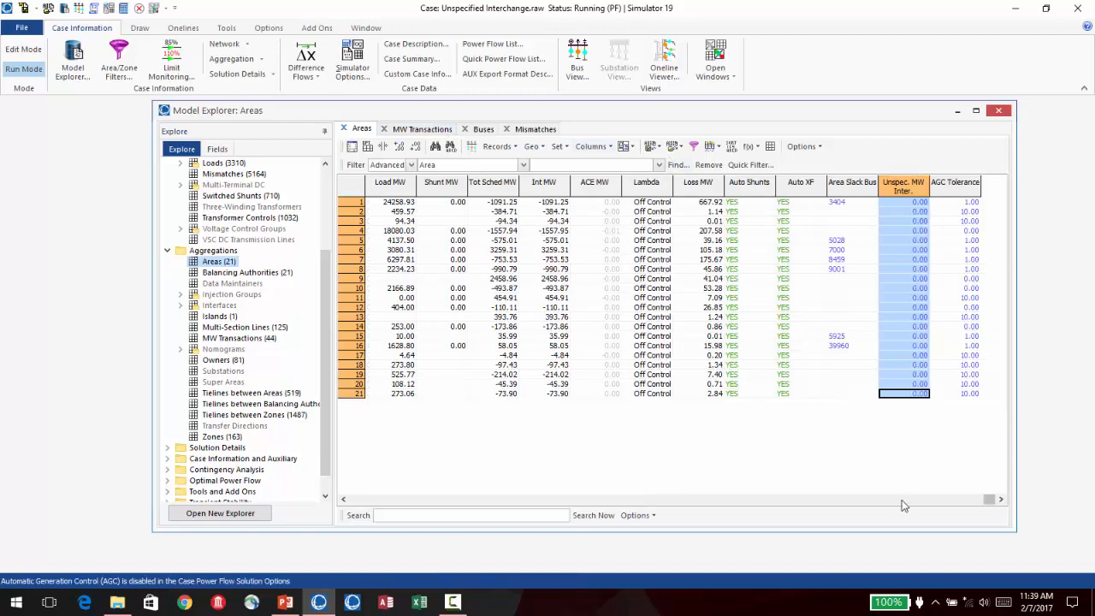
{"action": "right_click", "coordinate": [909, 244]}
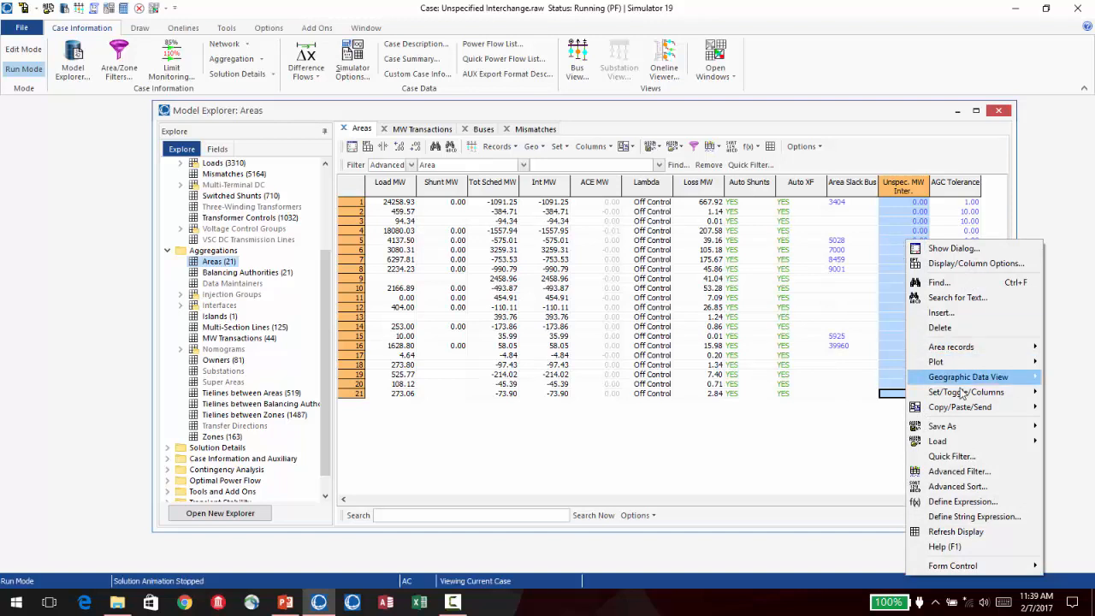
{"action": "mouse_move", "coordinate": [961, 392]}
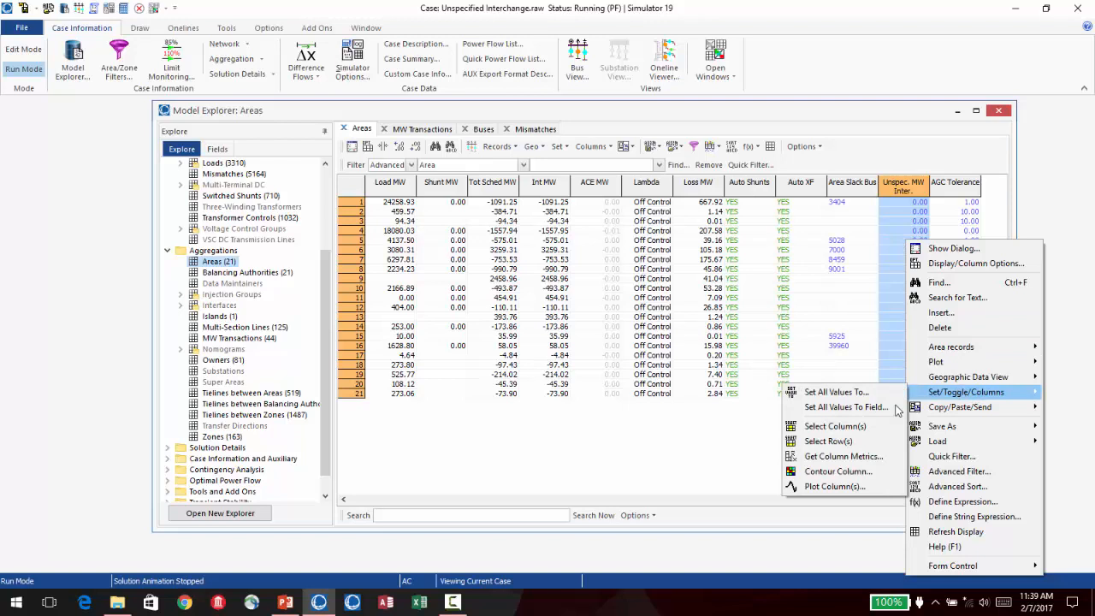
{"action": "left_click", "coordinate": [862, 408]}
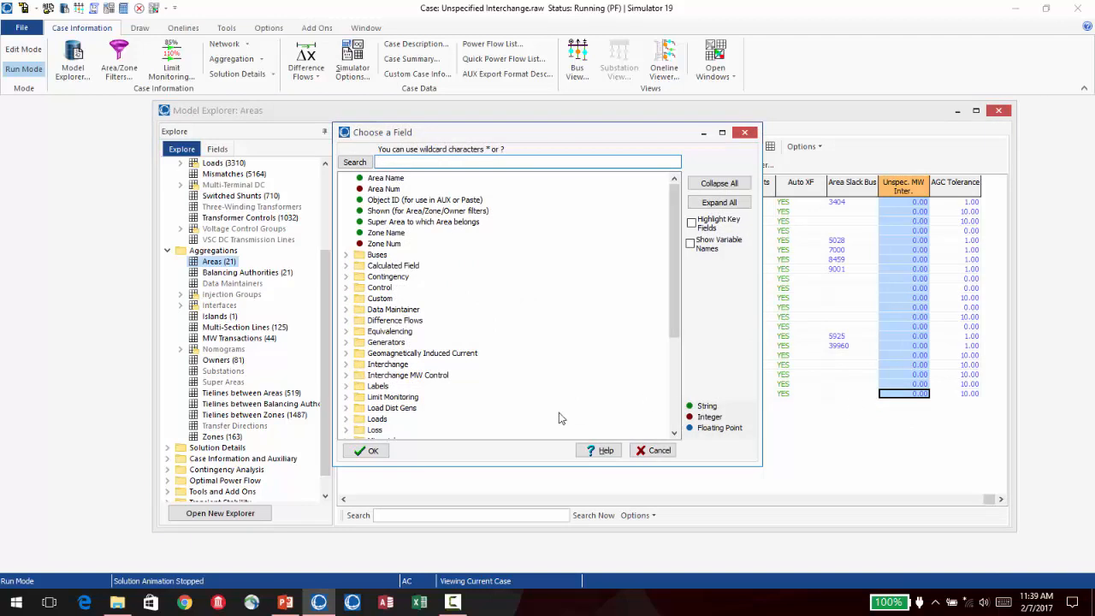
{"action": "left_click", "coordinate": [347, 364]}
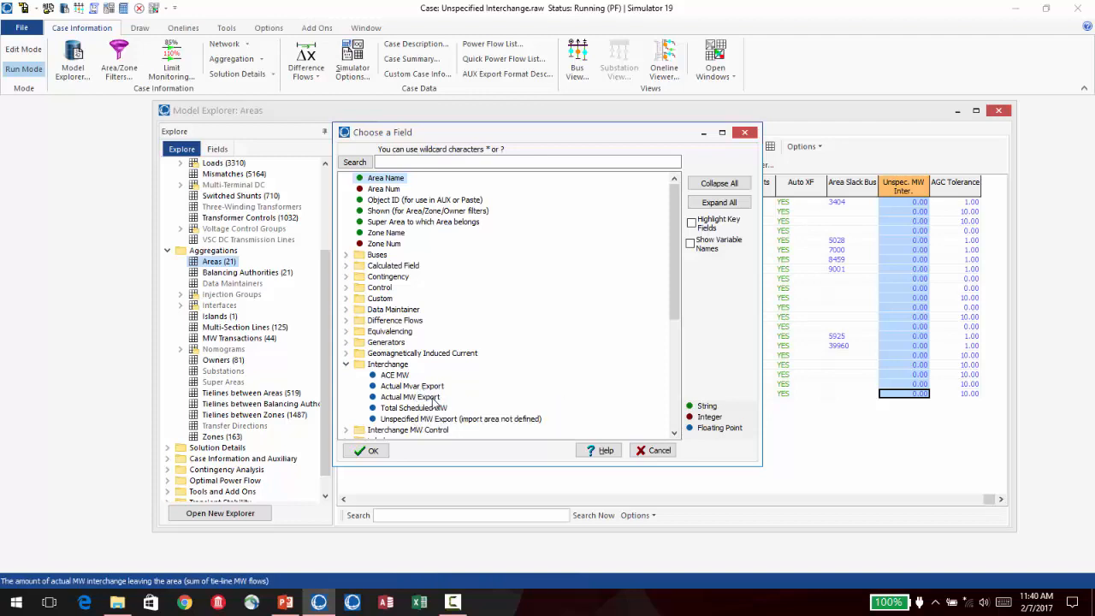
{"action": "left_click", "coordinate": [432, 399]}
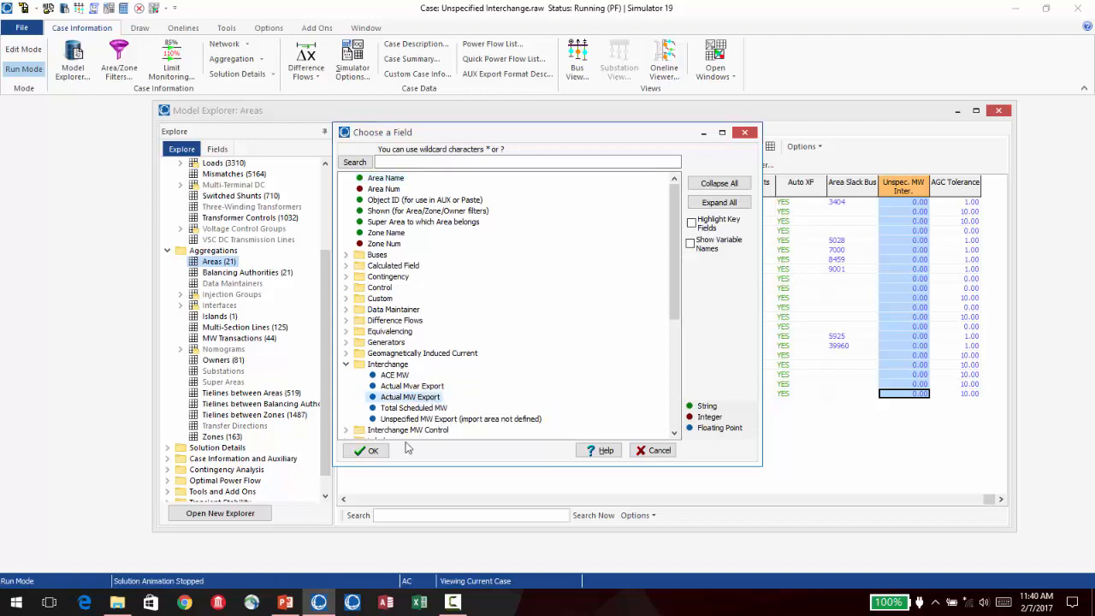
{"action": "left_click", "coordinate": [370, 450]}
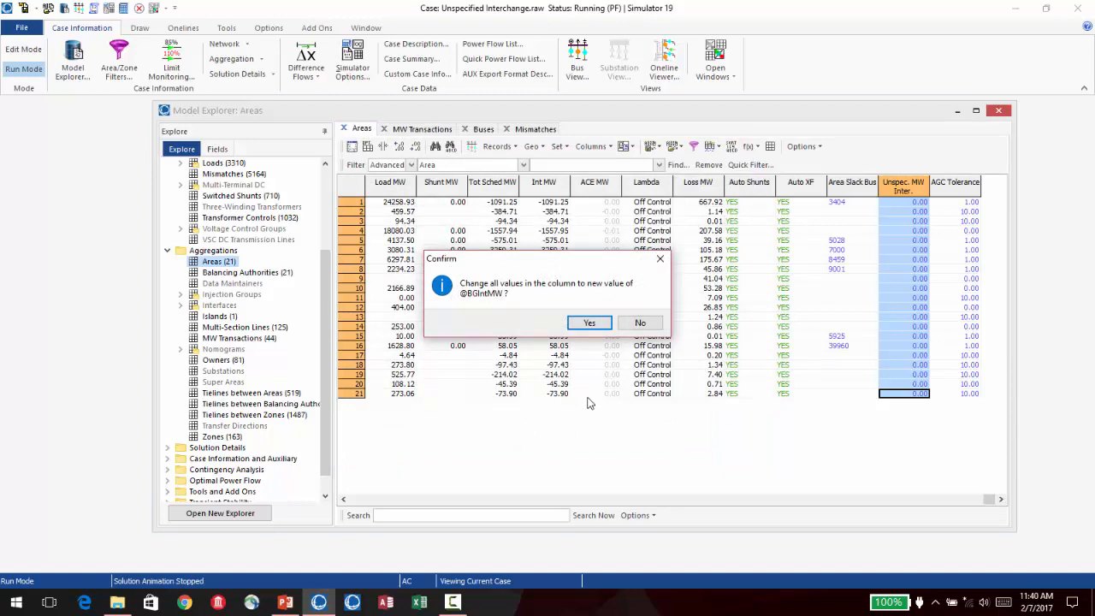
{"action": "left_click", "coordinate": [588, 324]}
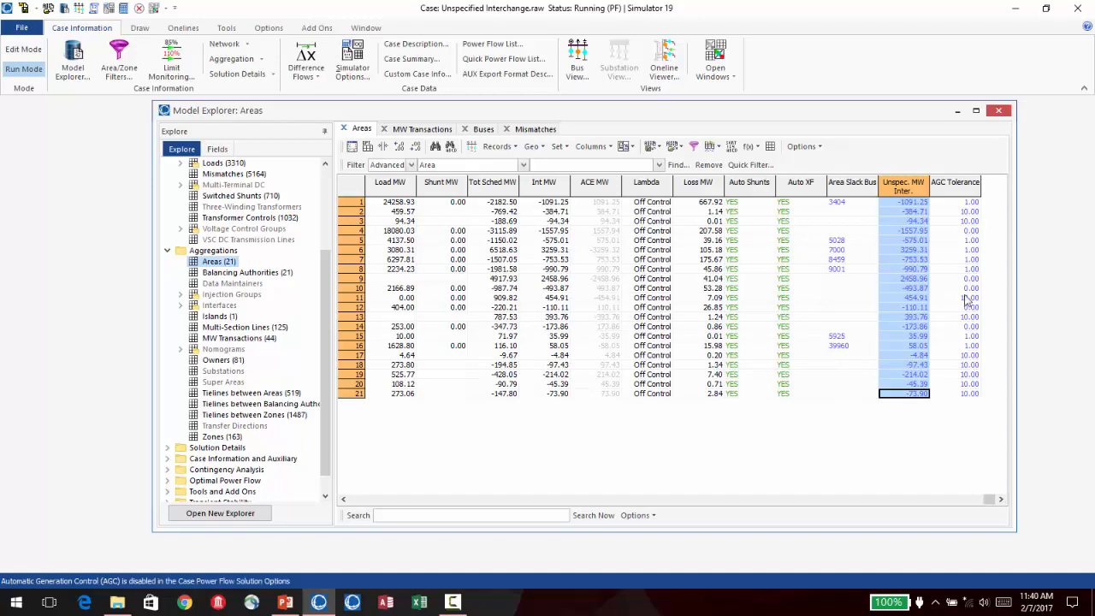
- Set all Unspec. MW Inter. values in the areas list to 0 and confirm the change
{"action": "right_click", "coordinate": [904, 256]}
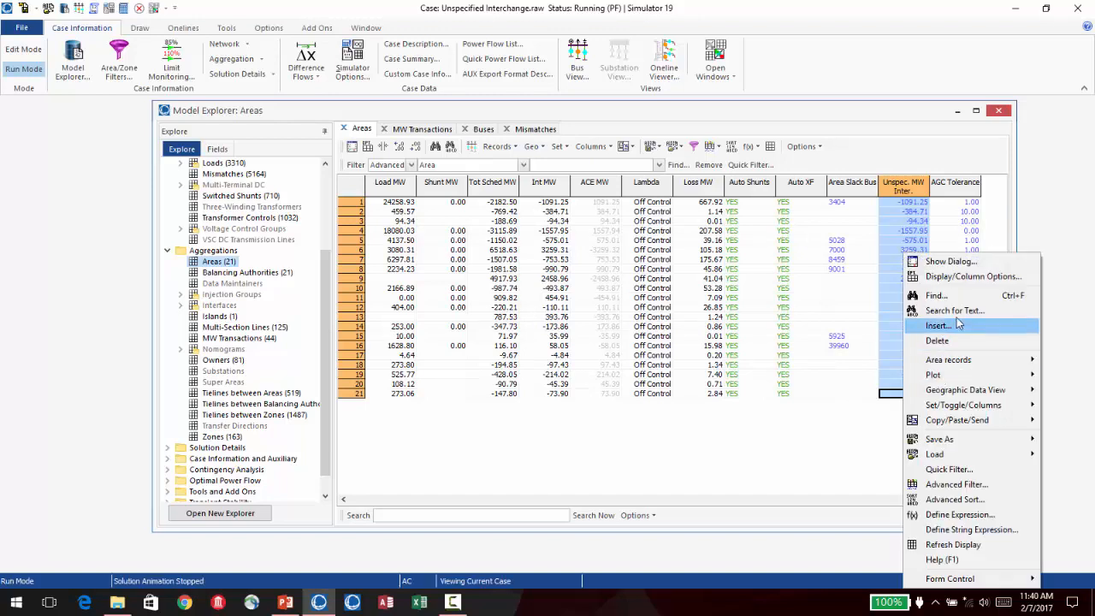
{"action": "mouse_move", "coordinate": [950, 405]}
{"action": "left_click", "coordinate": [864, 407]}
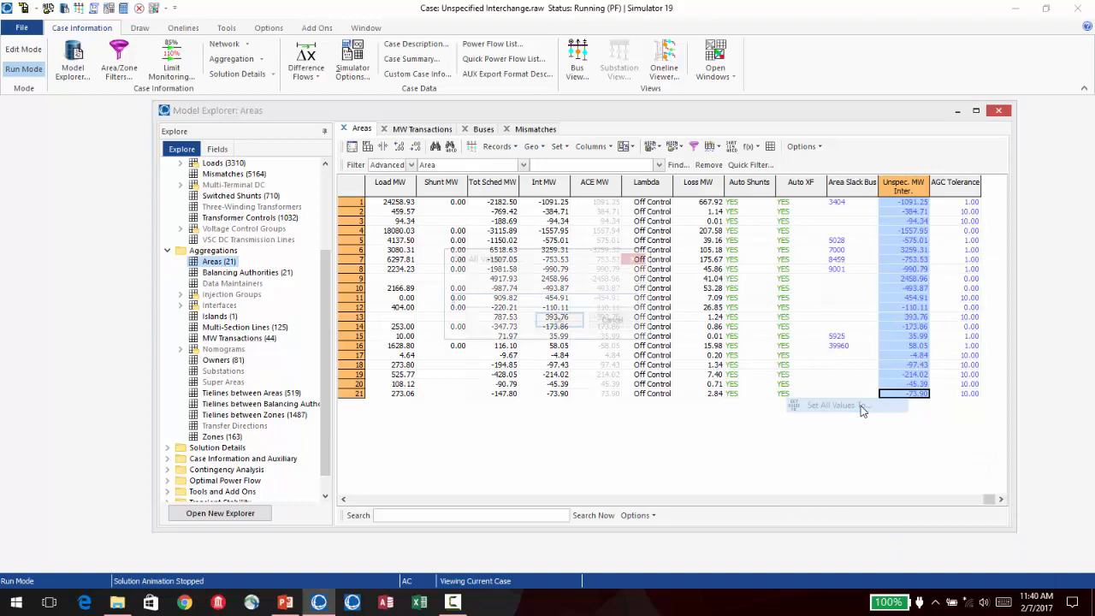
{"action": "type", "text": "0"}
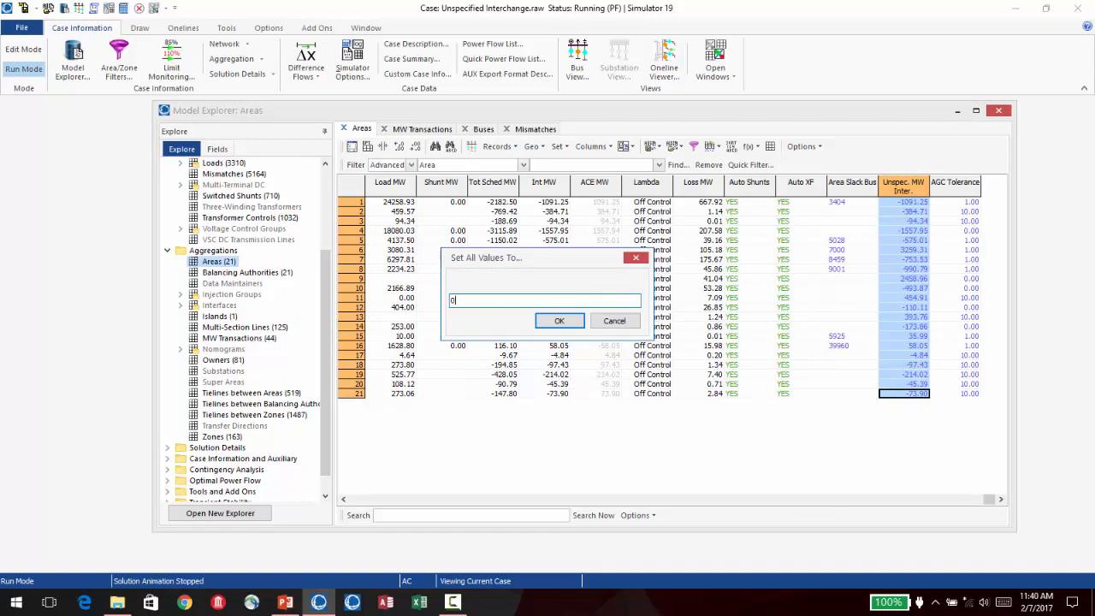
{"action": "left_click", "coordinate": [574, 321]}
{"action": "left_click", "coordinate": [588, 321]}
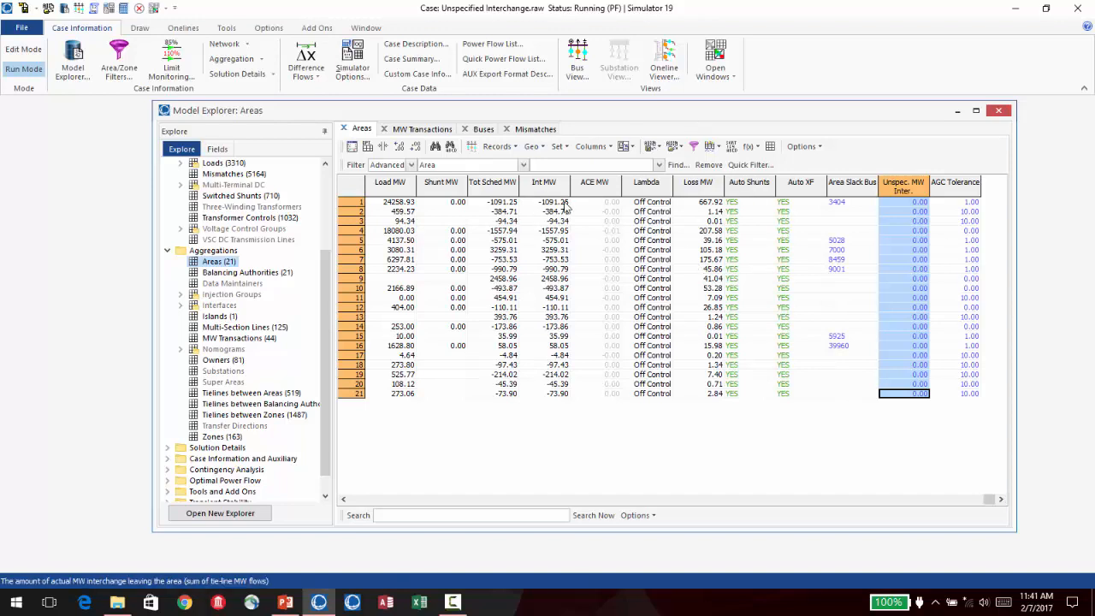
{"action": "right_click", "coordinate": [913, 255]}
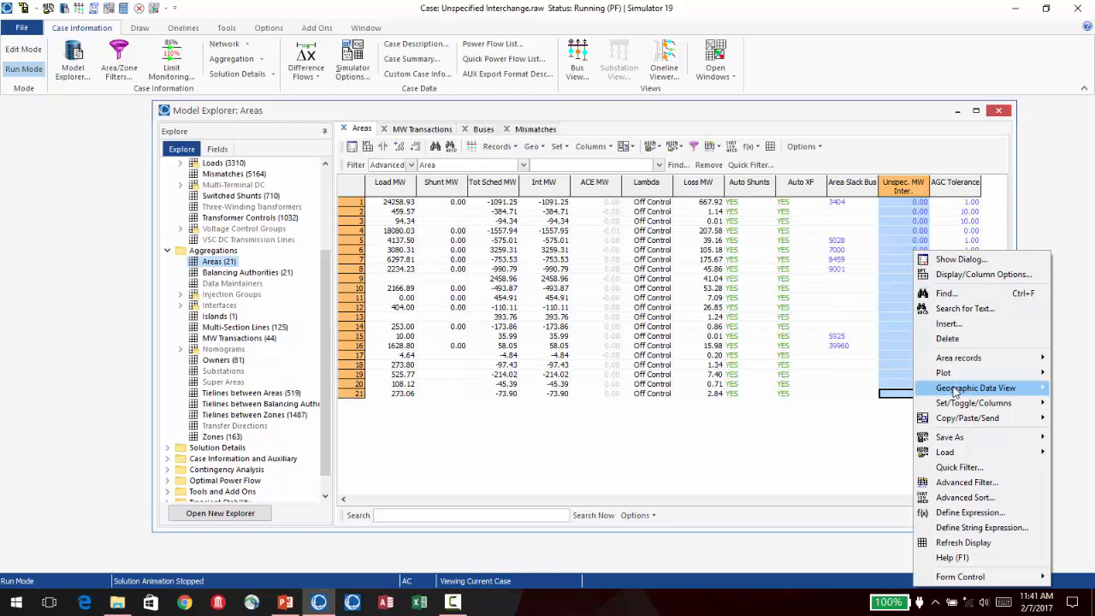
{"action": "mouse_move", "coordinate": [973, 402]}
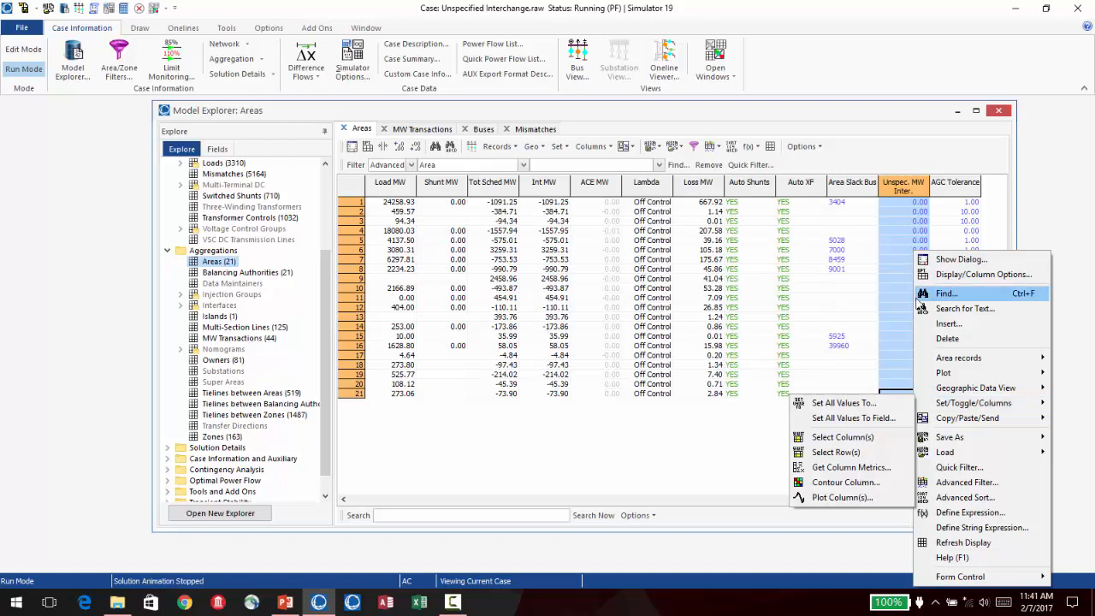
{"action": "left_click", "coordinate": [752, 462]}
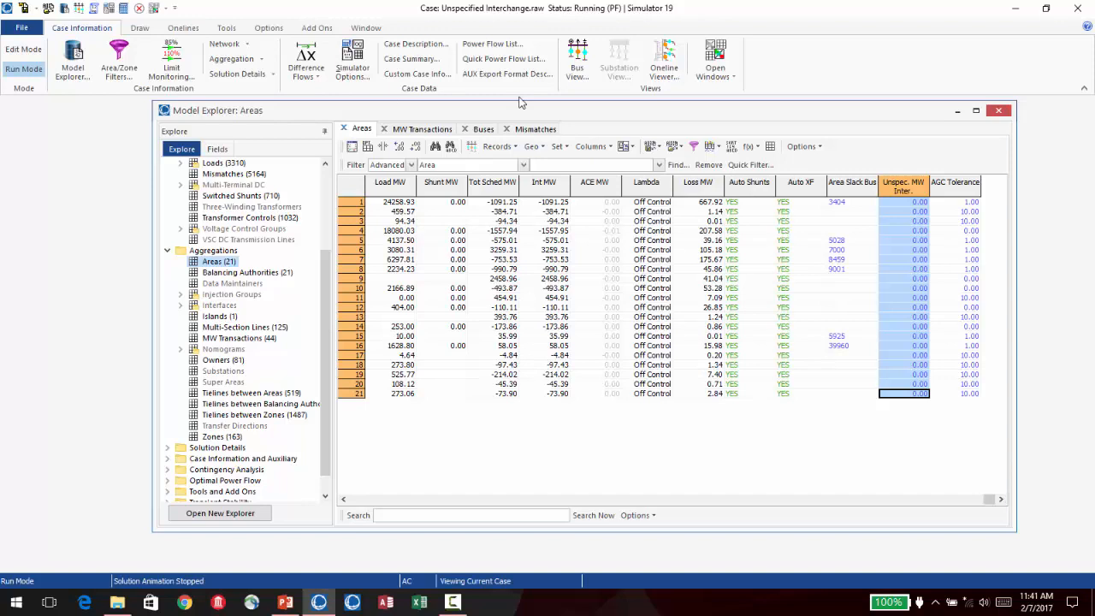
- Re-enable Automatic Generation Control (AGC) in the Power Flow Solution common options and apply the change
{"action": "left_click", "coordinate": [265, 29]}
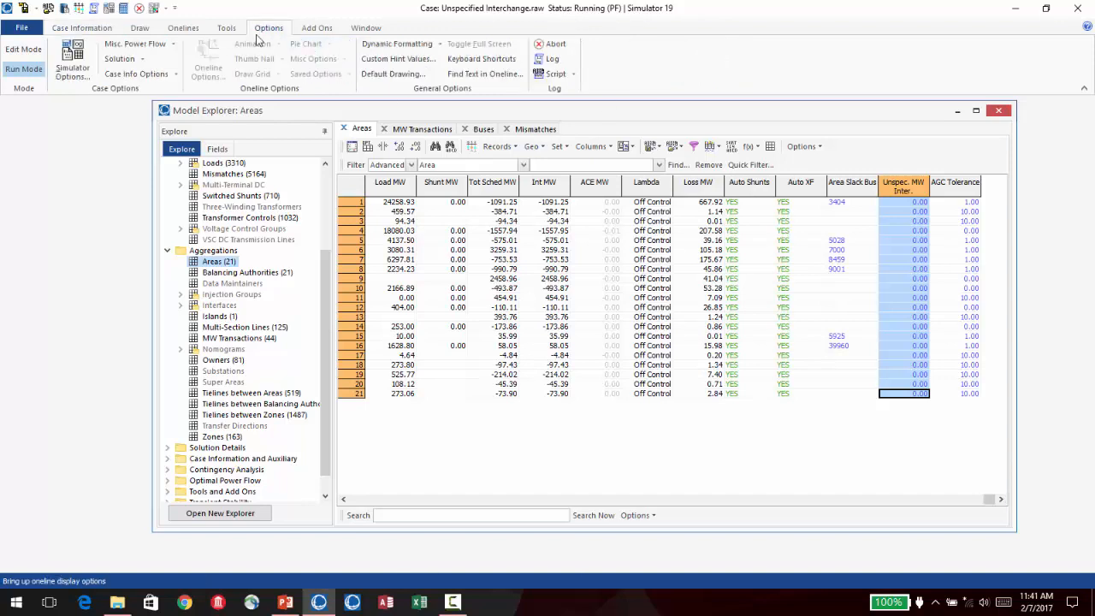
{"action": "left_click", "coordinate": [86, 65]}
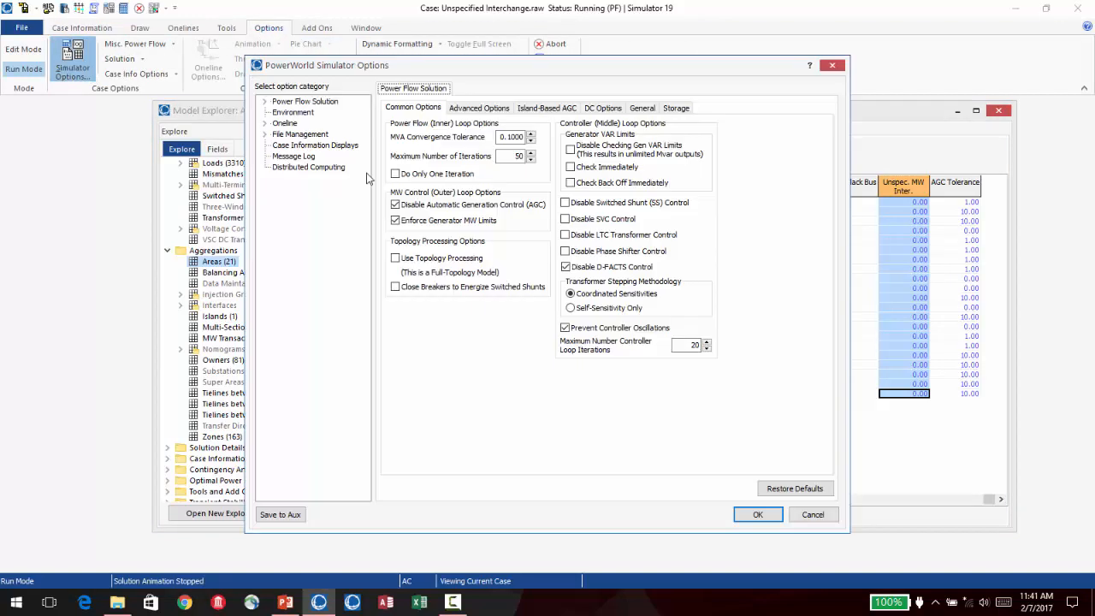
{"action": "left_click", "coordinate": [431, 211]}
{"action": "left_click", "coordinate": [756, 514]}
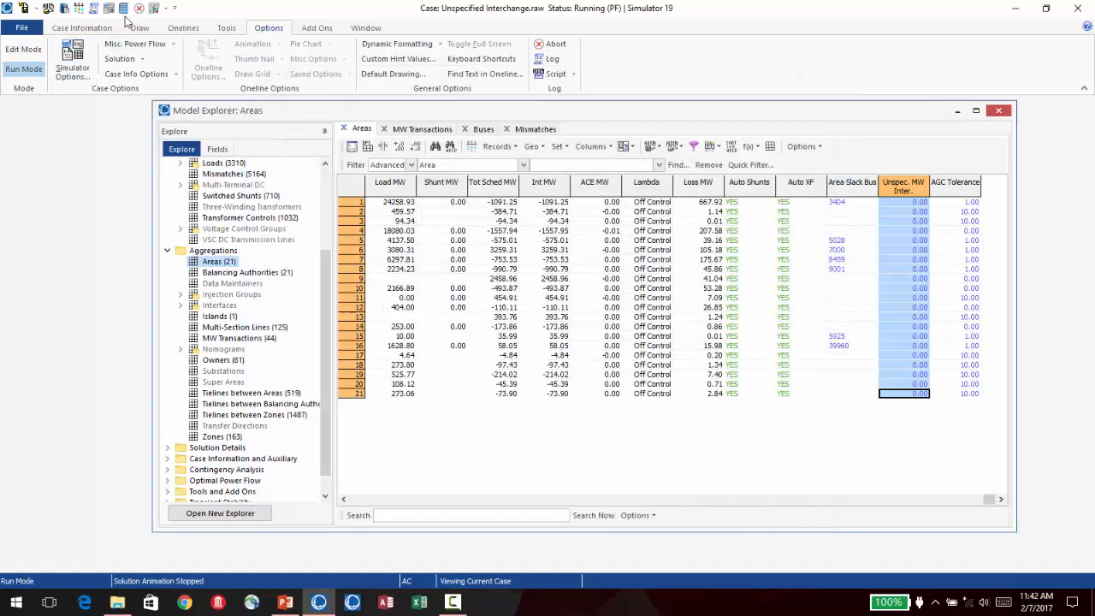
- Show the message log and solve the power flow with AGC enabled
{"action": "left_click", "coordinate": [97, 9]}
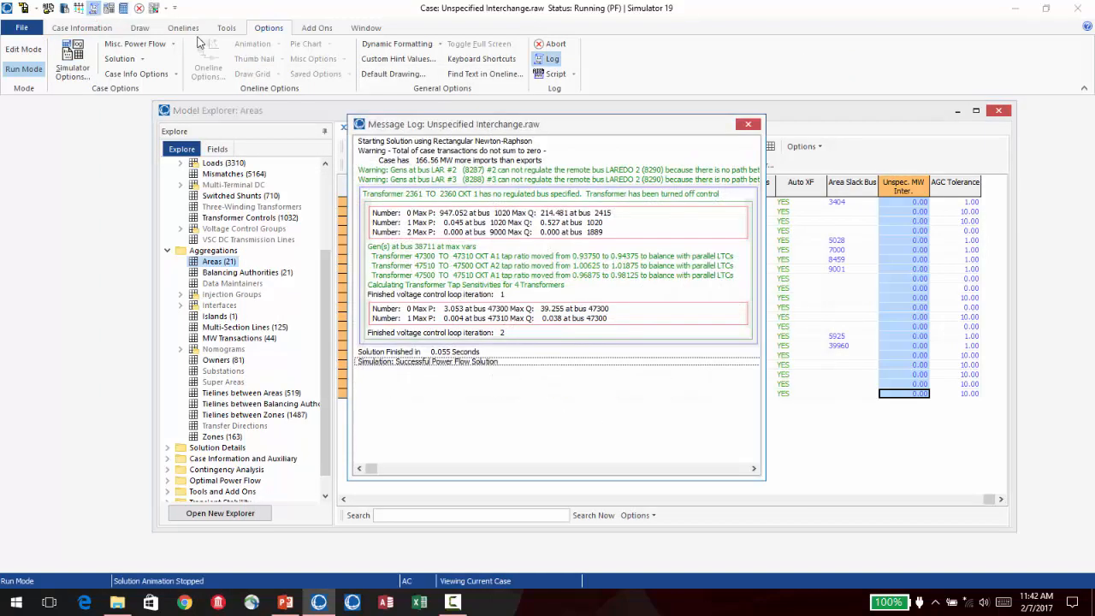
{"action": "left_click", "coordinate": [122, 9]}
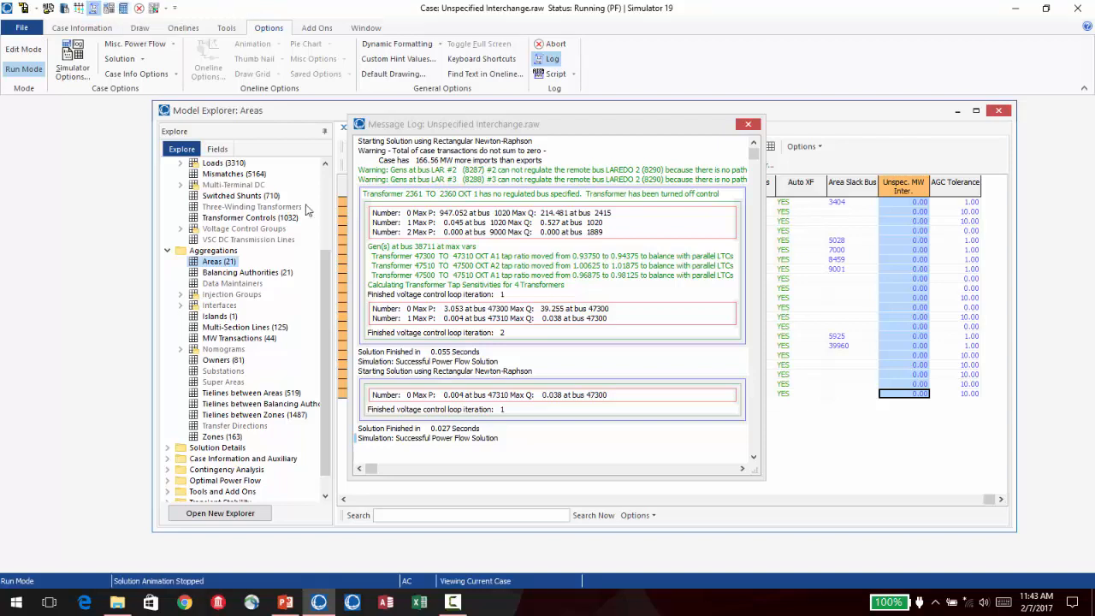
- Switch to the S03ConditioningHardToSolve.pptx presentation in PowerPoint and browse the slides around the area records ACE column
{"action": "left_click", "coordinate": [285, 602]}
{"action": "scroll", "coordinate": [672, 345], "scroll_direction": "down", "scroll_amount": 3}
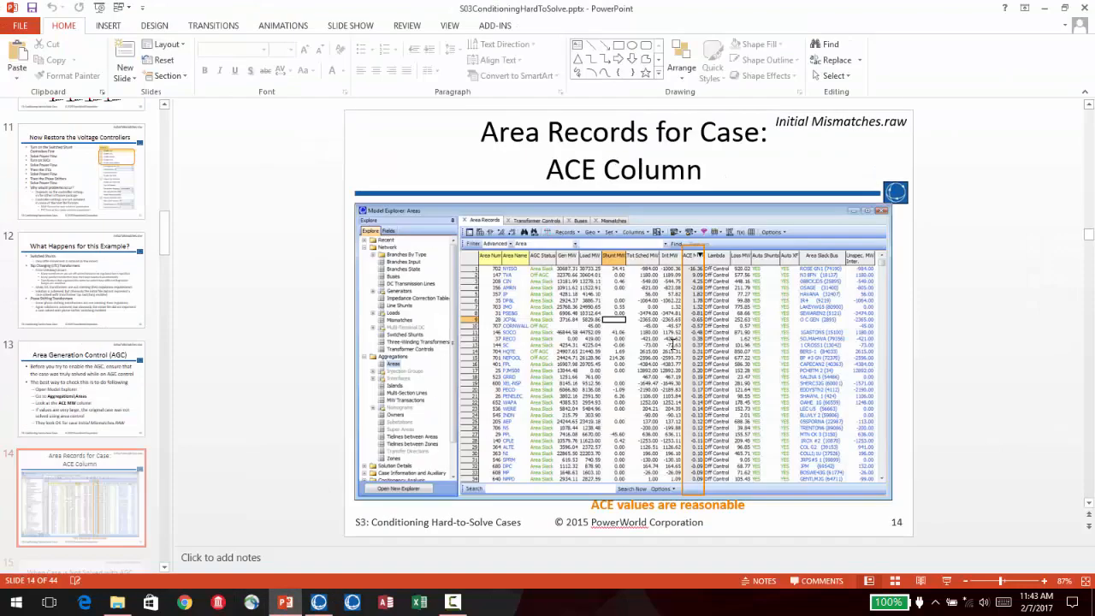
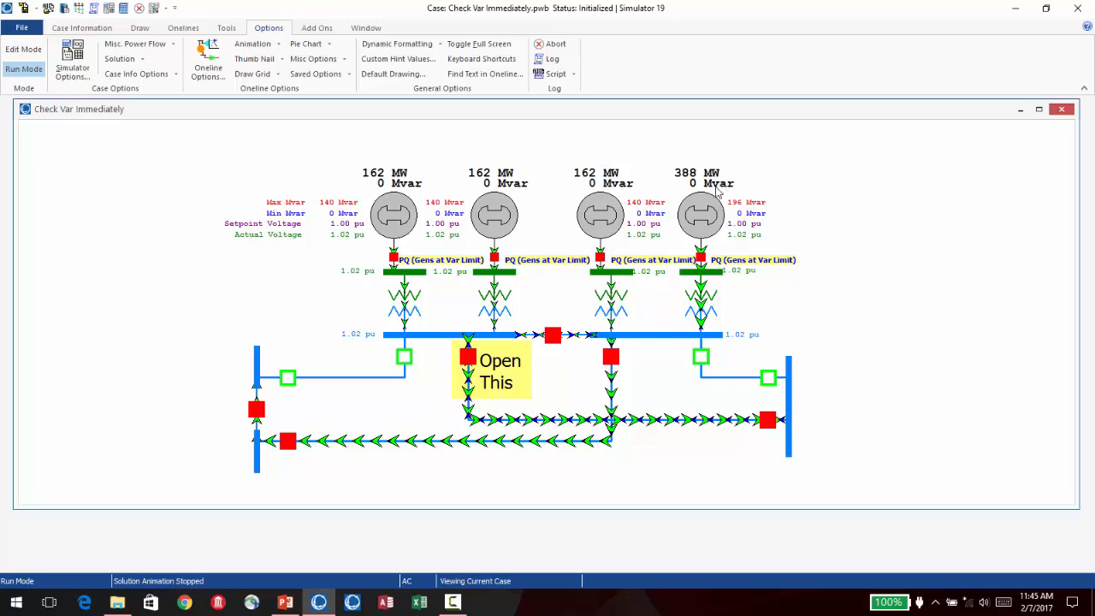
- Open the line breaker labelled "Open This" on the Check Var Immediately oneline and run a single power flow solution
{"action": "left_click", "coordinate": [466, 356]}
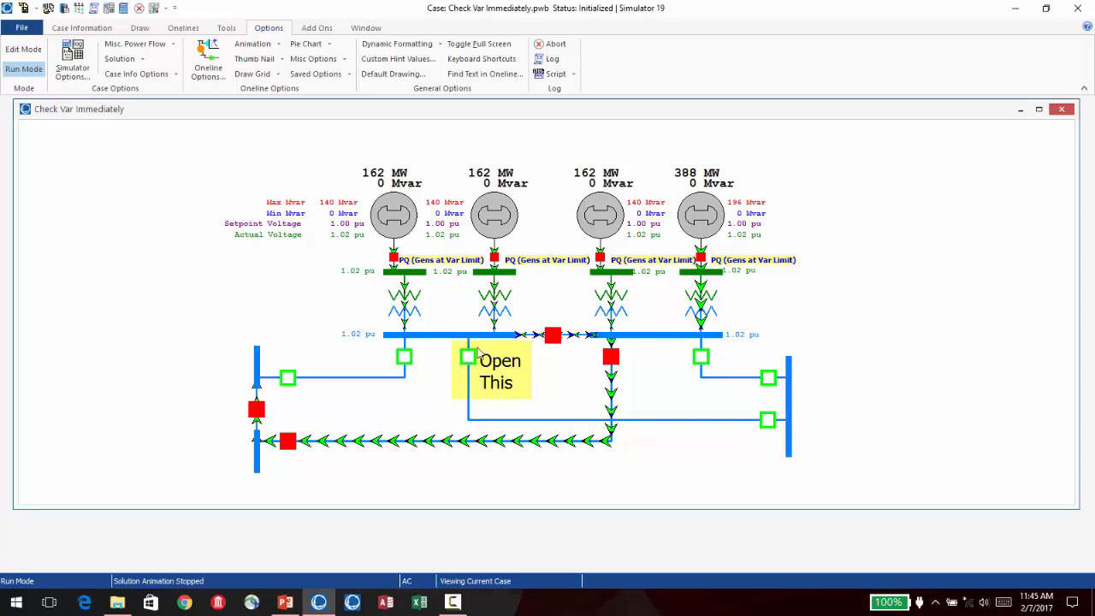
{"action": "left_click", "coordinate": [125, 8]}
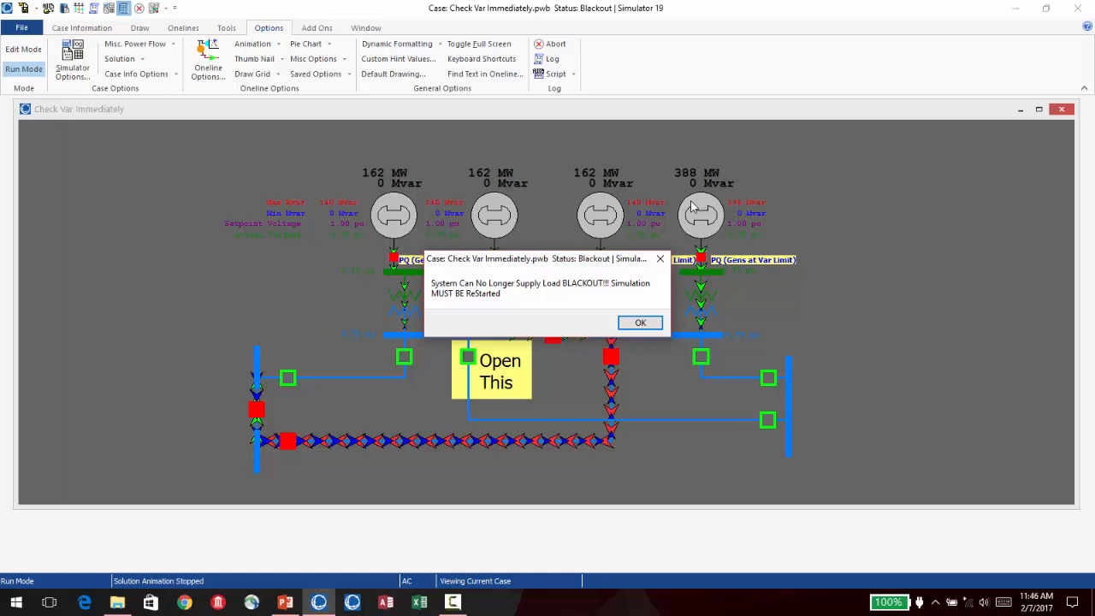
{"action": "left_click", "coordinate": [652, 322]}
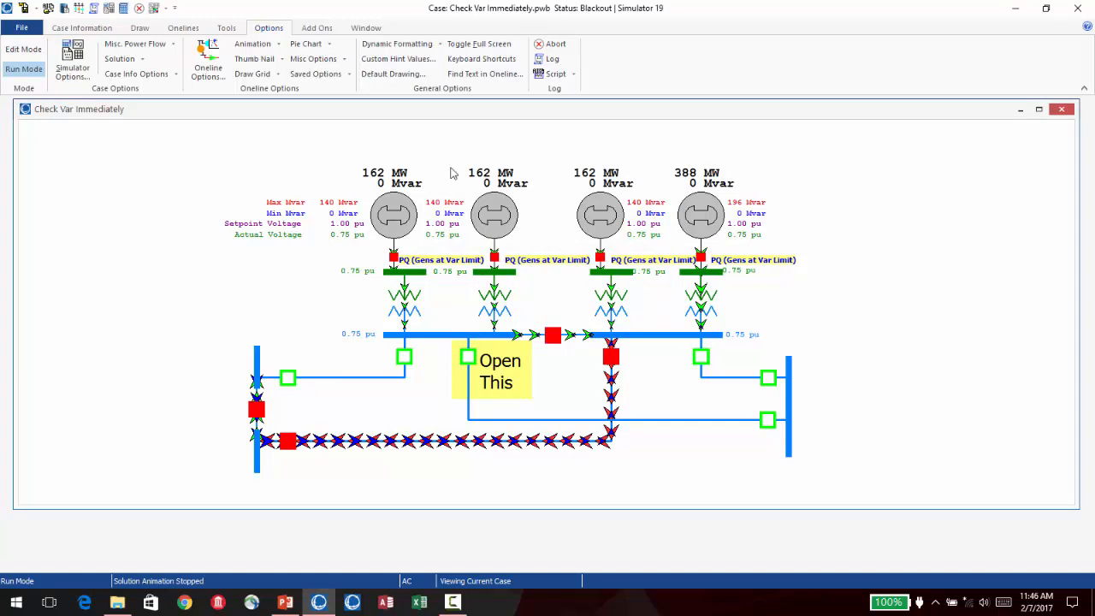
- Restore the case to the state before the failed solution attempt and confirm the restore
{"action": "left_click", "coordinate": [227, 28]}
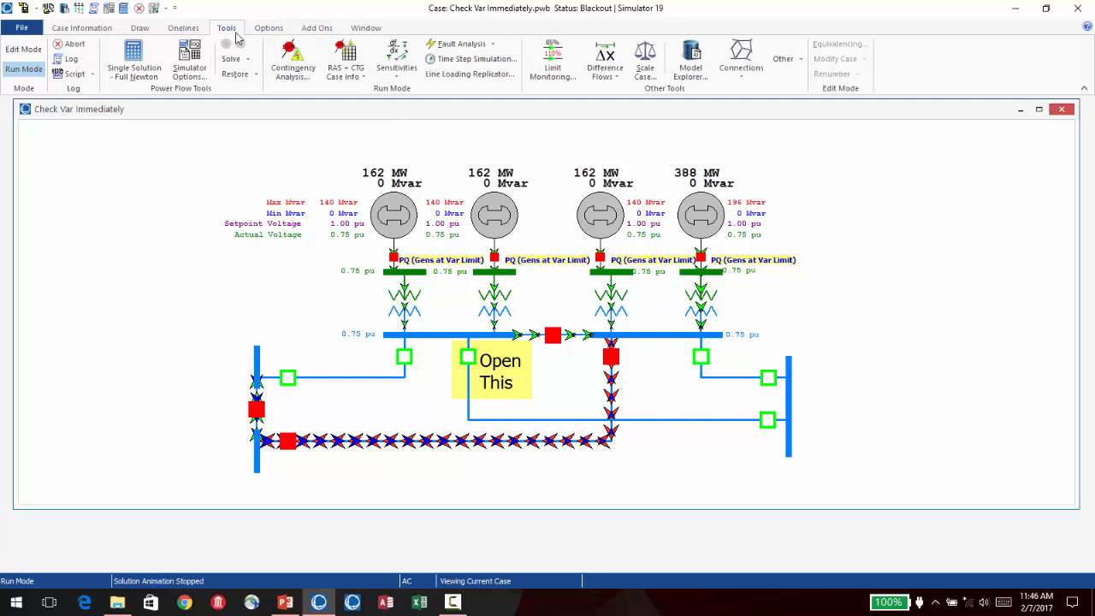
{"action": "left_click", "coordinate": [253, 75]}
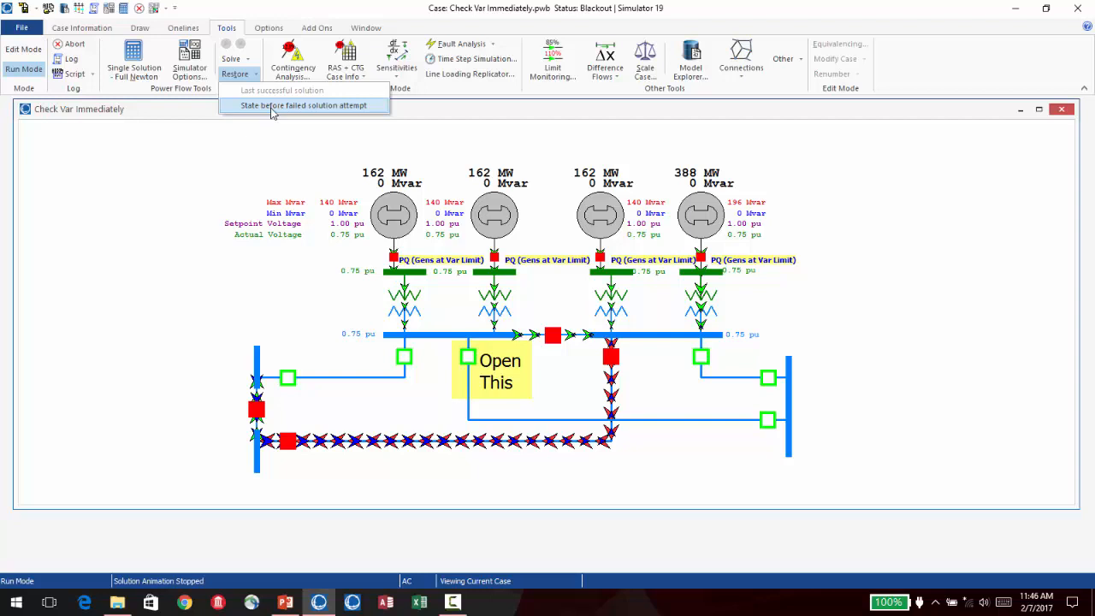
{"action": "left_click", "coordinate": [272, 112]}
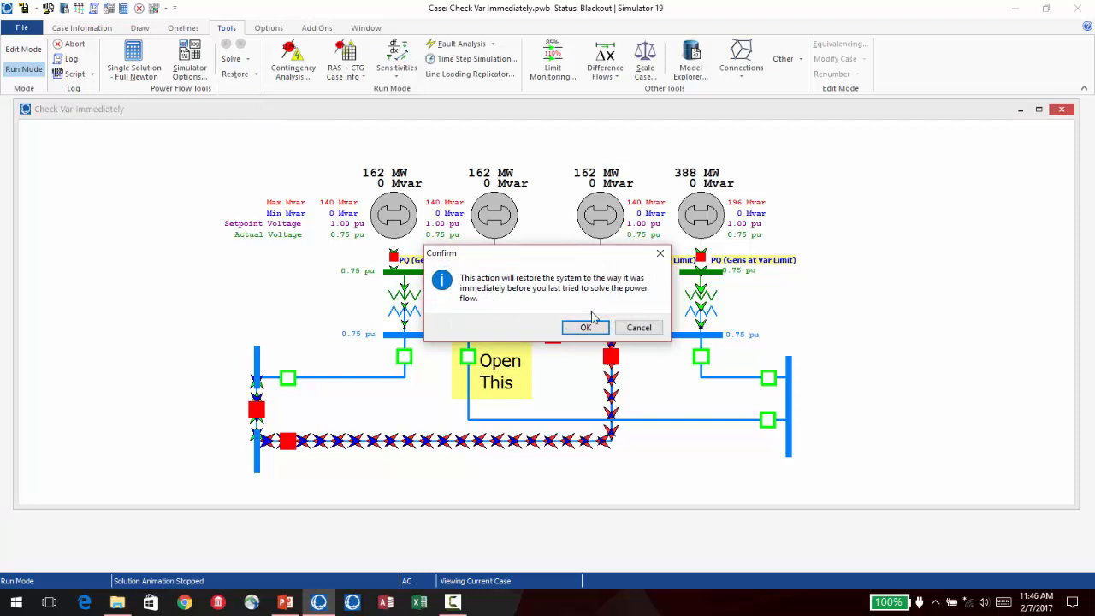
{"action": "left_click", "coordinate": [586, 327]}
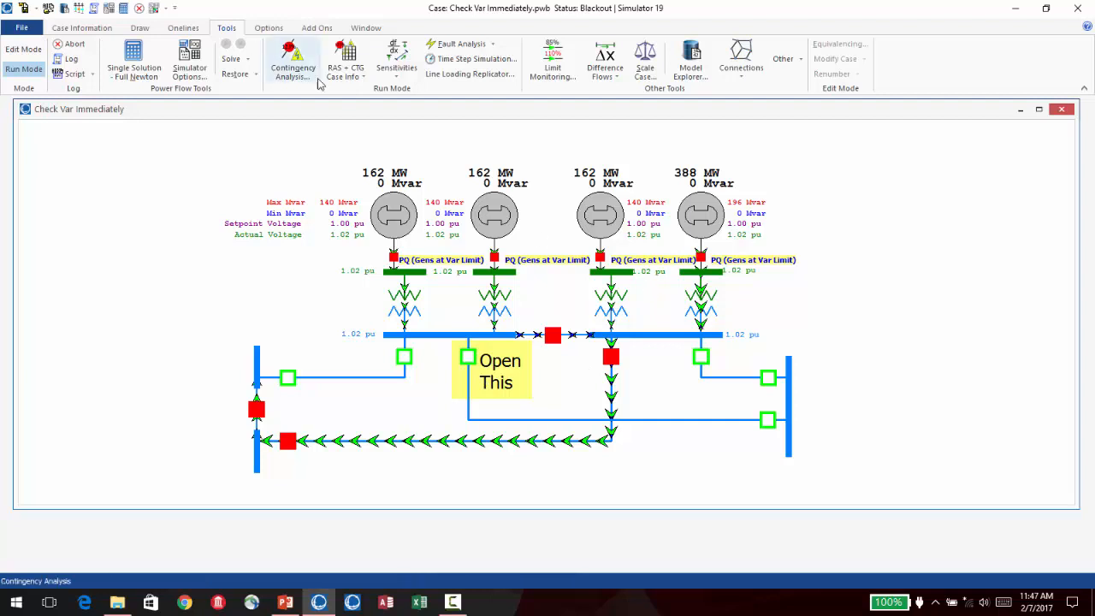
- Enable Check Immediately for the generator VAR limits in the Power Flow Solution common options and solve the power flow
{"action": "left_click", "coordinate": [189, 60]}
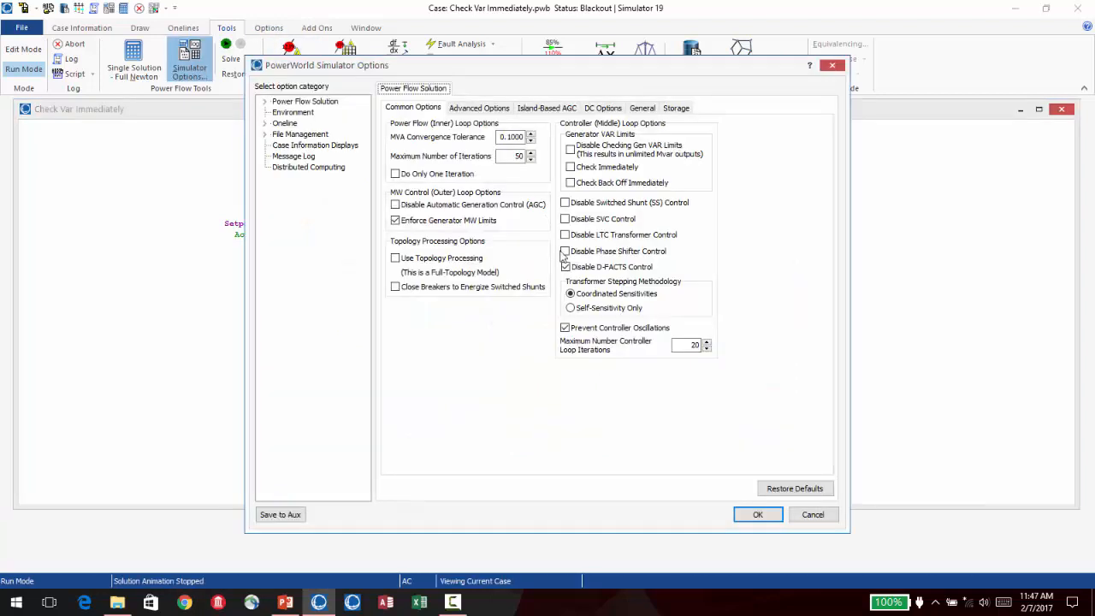
{"action": "left_click", "coordinate": [569, 166]}
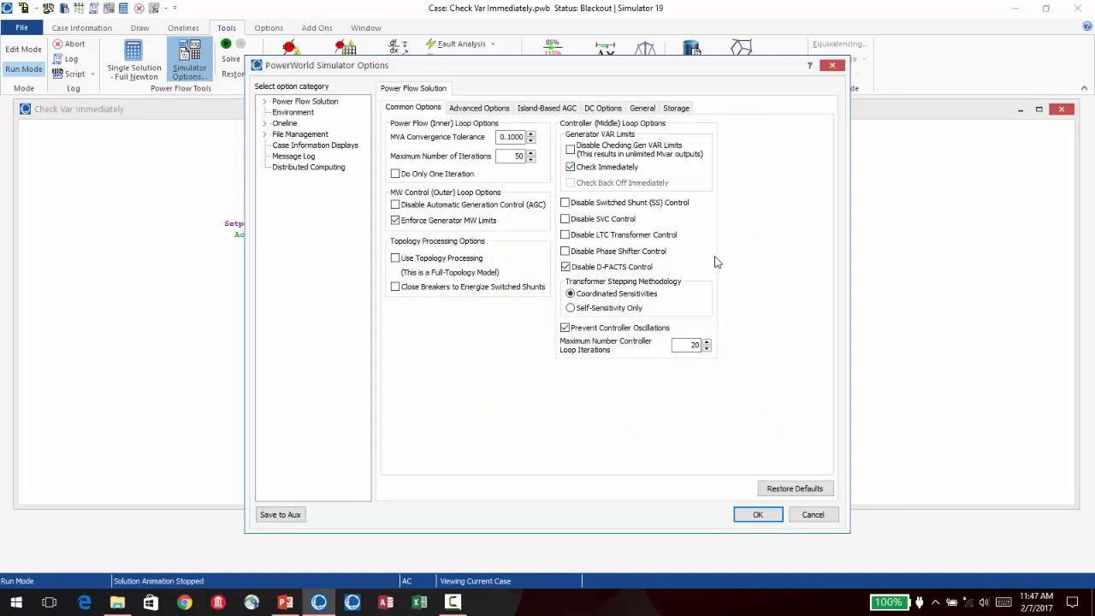
{"action": "left_click", "coordinate": [756, 514]}
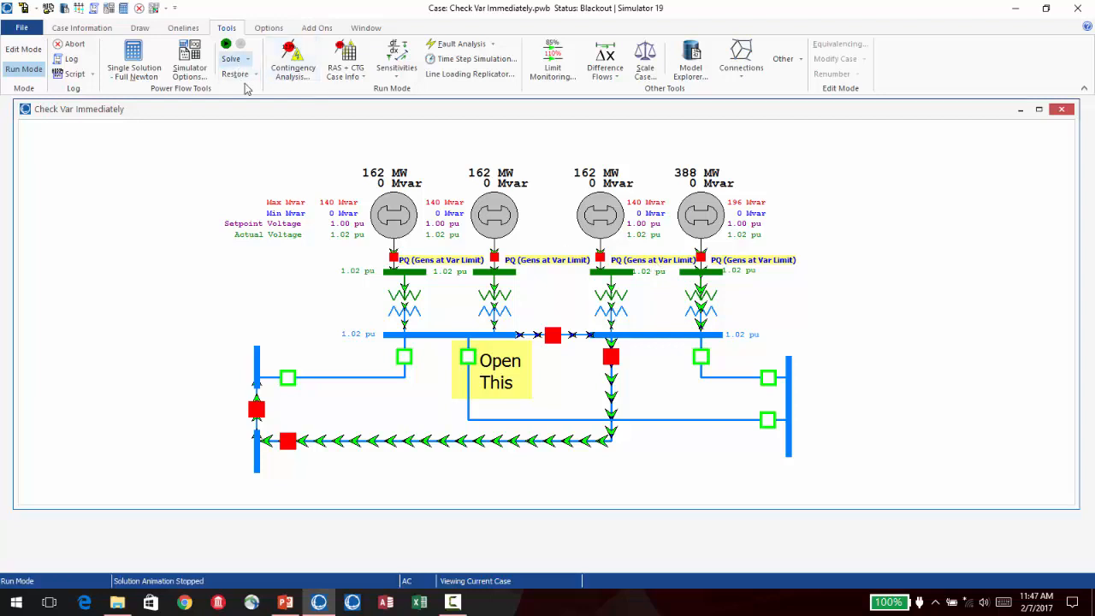
{"action": "left_click", "coordinate": [124, 9]}
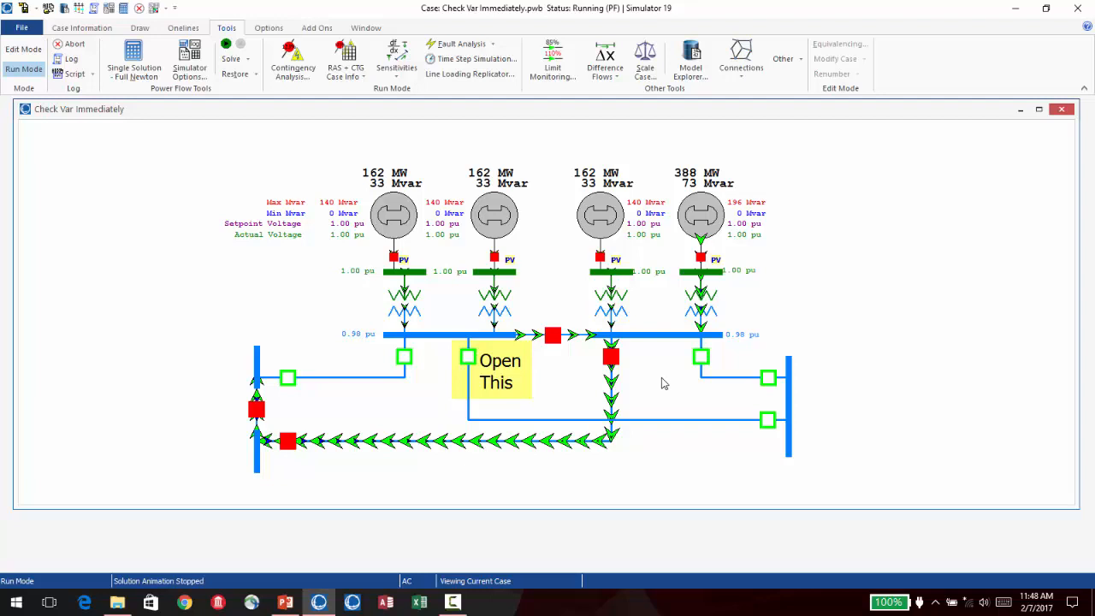
- Show the message log and examine the entries of the latest power flow solution down to its end
{"action": "left_click", "coordinate": [97, 12]}
{"action": "scroll", "coordinate": [757, 232], "scroll_direction": "down", "scroll_amount": 10}
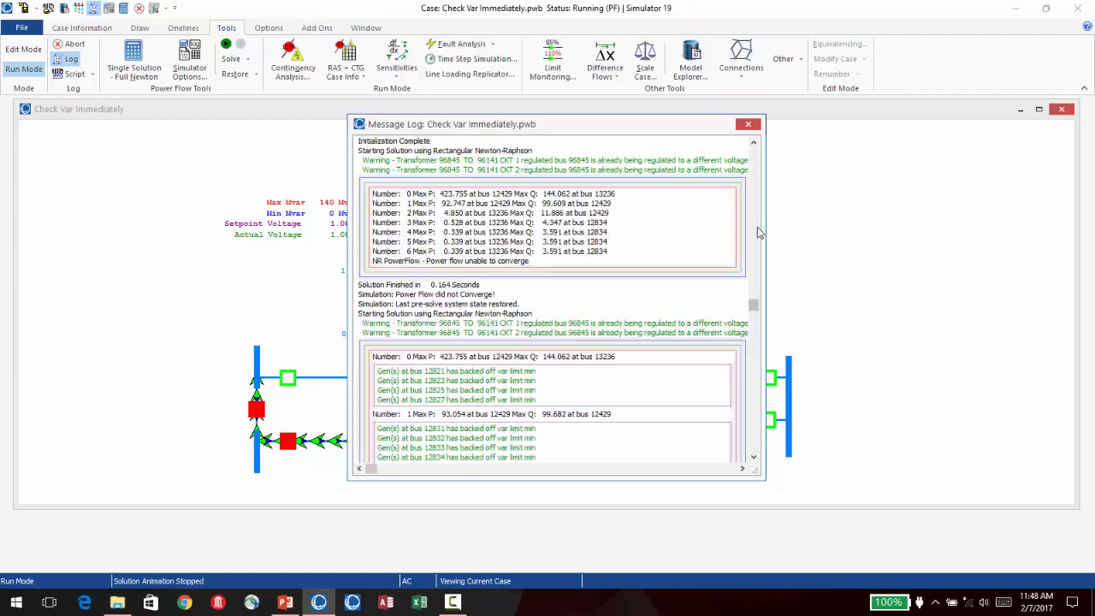
{"action": "left_click_drag", "start_coordinate": [753, 304], "coordinate": [750, 472]}
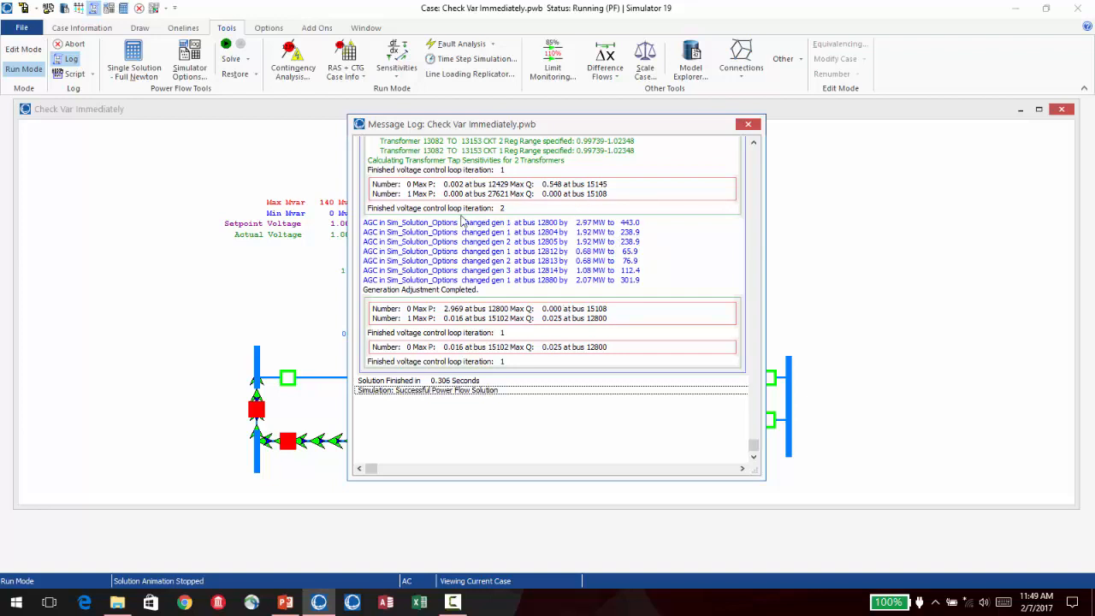
- Switch to the S03ConditioningHardToSolve.pptx presentation in PowerPoint, browse to the Voltage Collapse Example slide, and read it as a slide show
{"action": "left_click", "coordinate": [285, 602]}
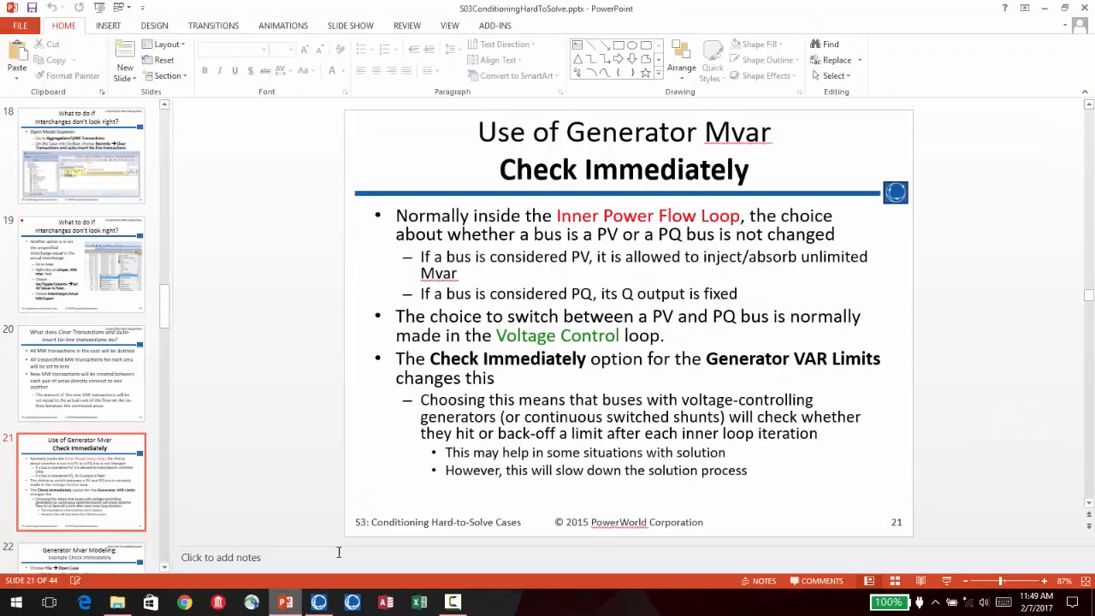
{"action": "scroll", "coordinate": [513, 376], "scroll_direction": "down", "scroll_amount": 3}
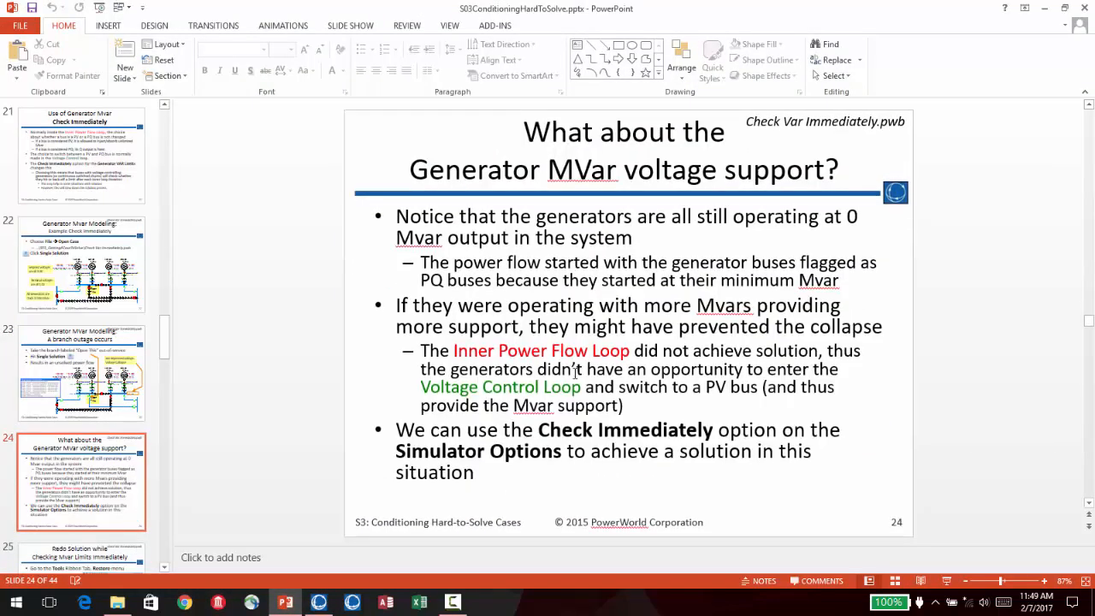
{"action": "scroll", "coordinate": [574, 372], "scroll_direction": "down", "scroll_amount": 2}
{"action": "scroll", "coordinate": [575, 372], "scroll_direction": "down", "scroll_amount": 2}
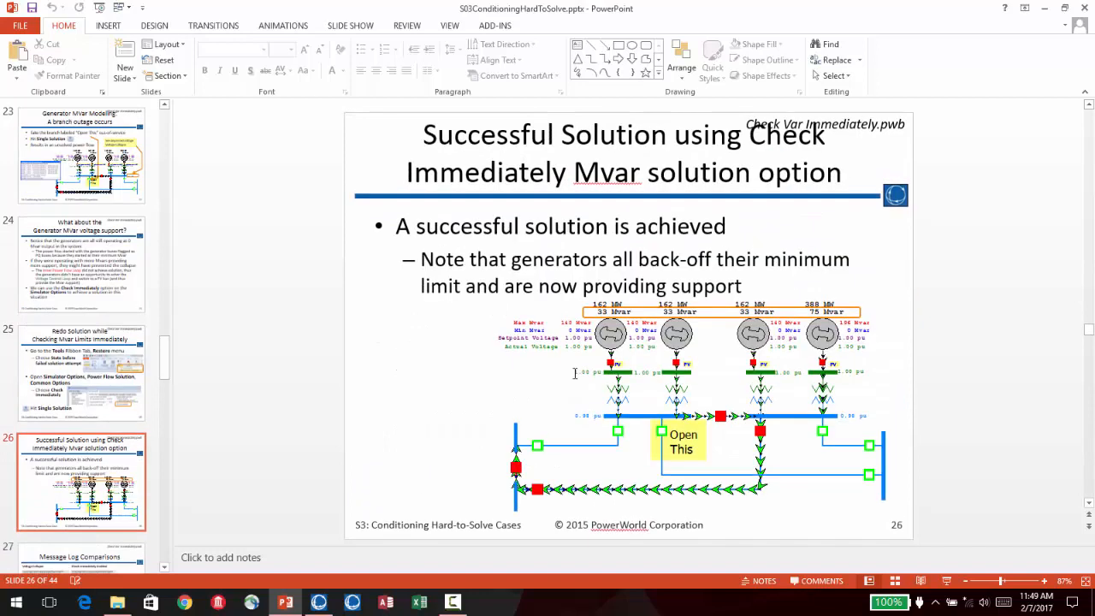
{"action": "scroll", "coordinate": [575, 372], "scroll_direction": "down", "scroll_amount": 2}
{"action": "scroll", "coordinate": [575, 372], "scroll_direction": "down", "scroll_amount": 2}
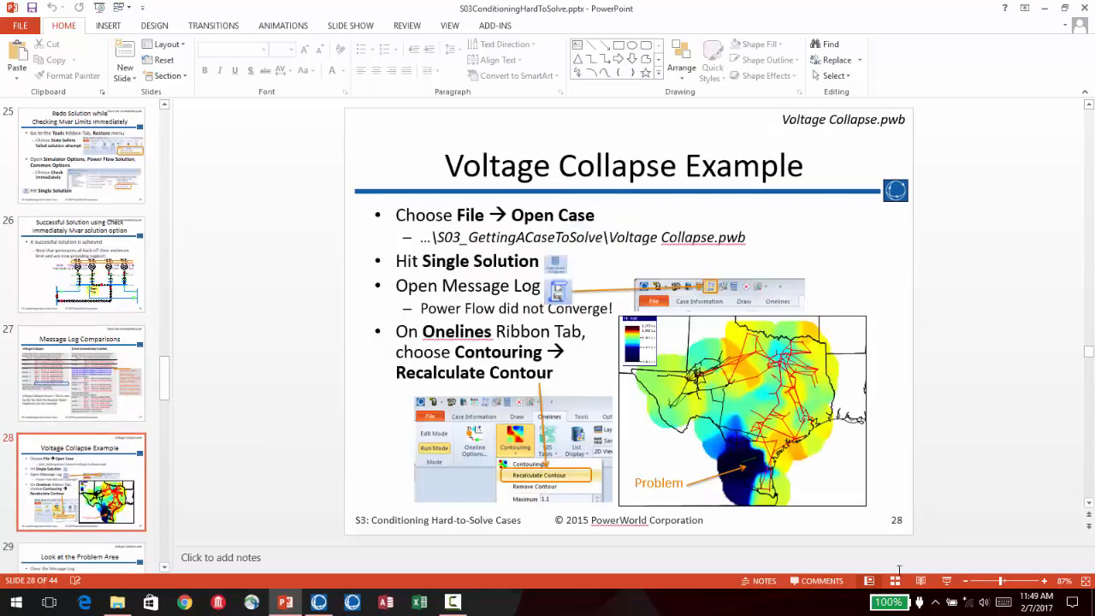
{"action": "left_click", "coordinate": [946, 580]}
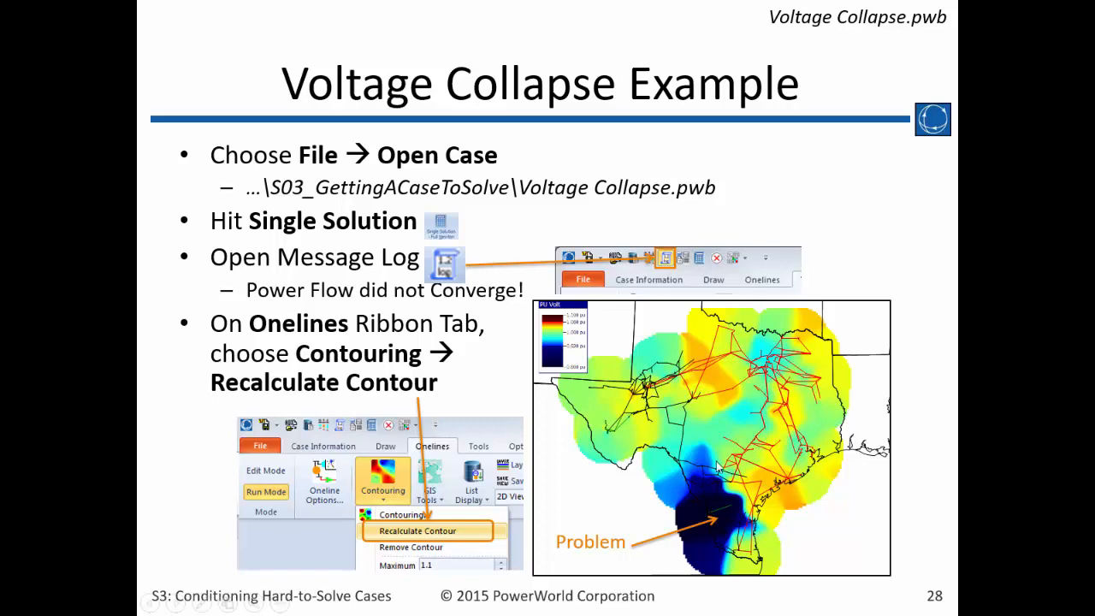
{"action": "key", "text": "Escape"}
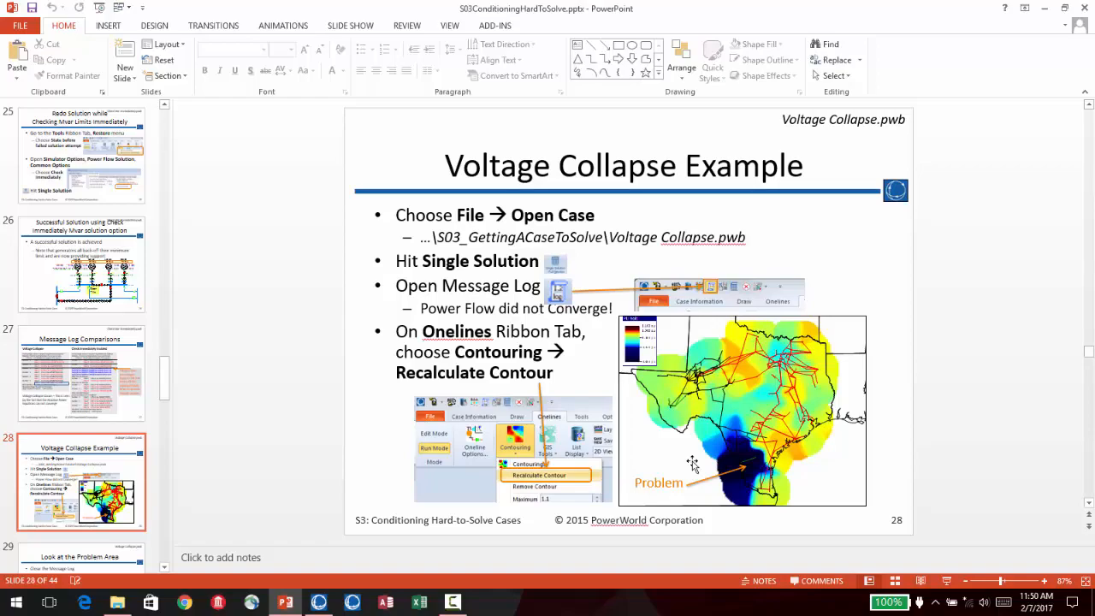
- Switch back to PowerWorld Simulator, open Voltage Collapse.pwb without saving the existing case, and close the message log
{"action": "left_click", "coordinate": [318, 602]}
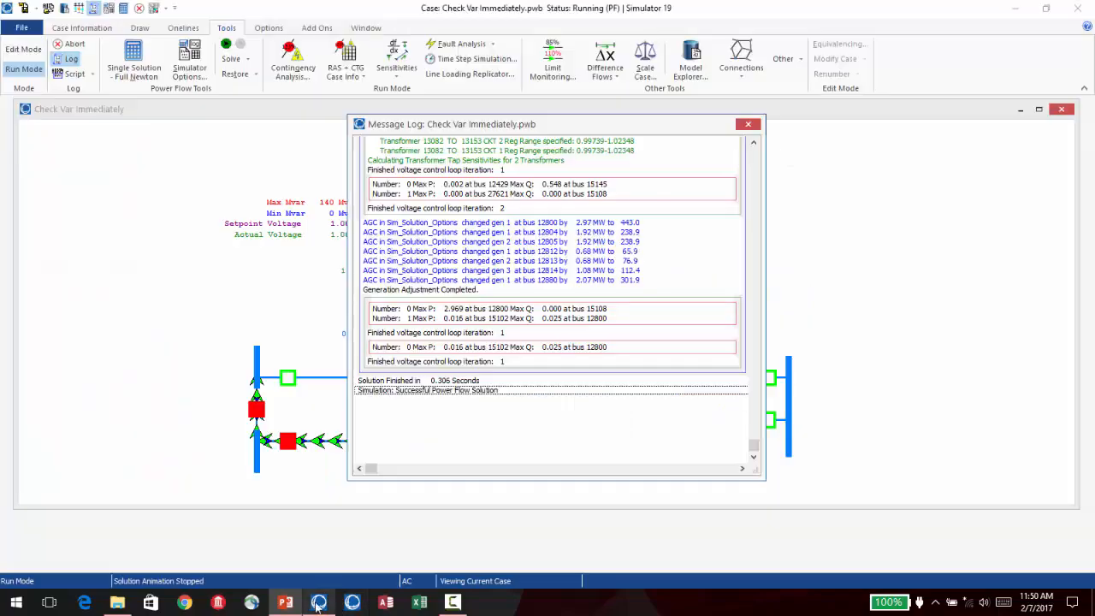
{"action": "left_click", "coordinate": [21, 27]}
{"action": "left_click", "coordinate": [41, 57]}
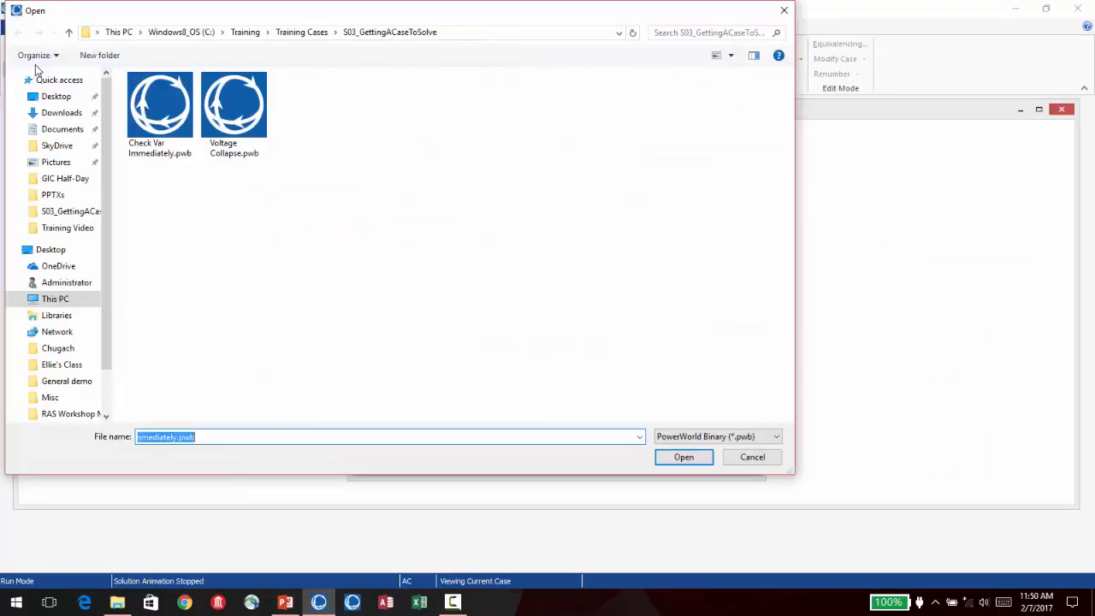
{"action": "left_click", "coordinate": [243, 108]}
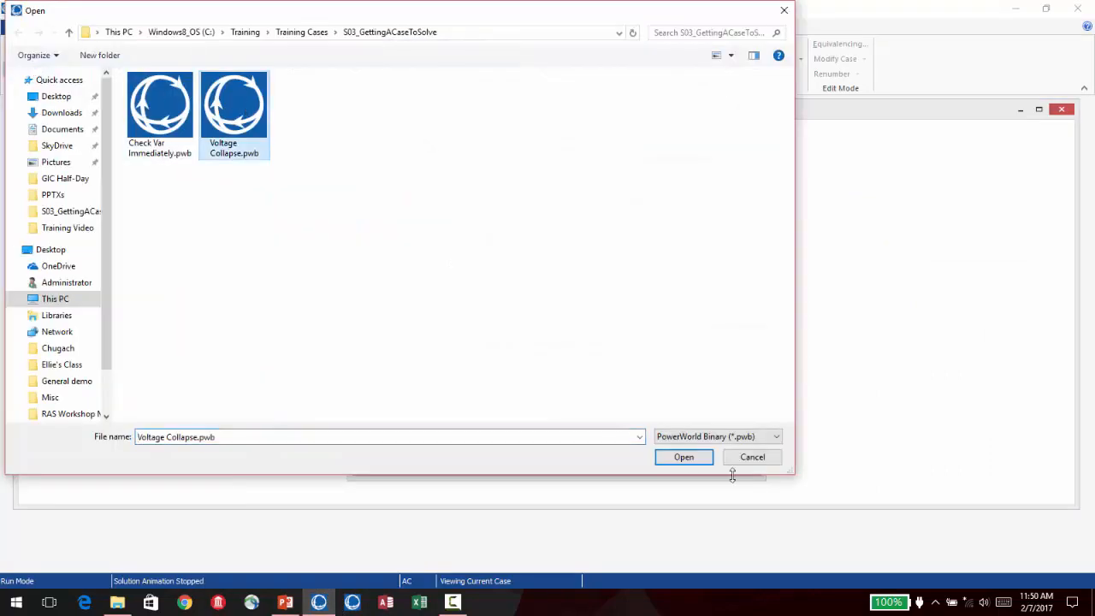
{"action": "left_click", "coordinate": [691, 461]}
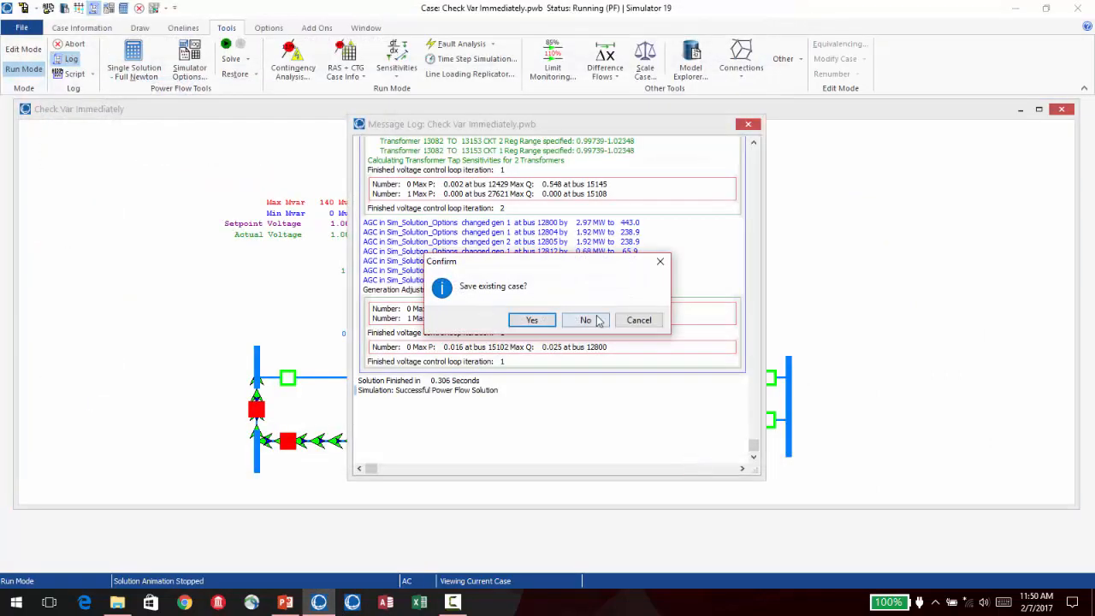
{"action": "left_click", "coordinate": [597, 320]}
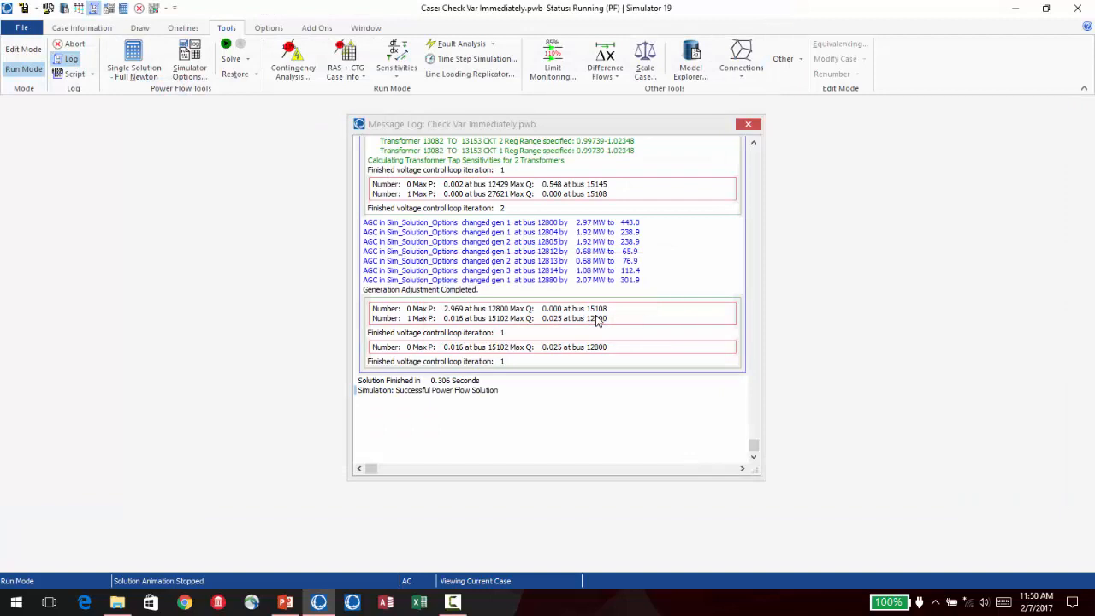
{"action": "left_click", "coordinate": [748, 125]}
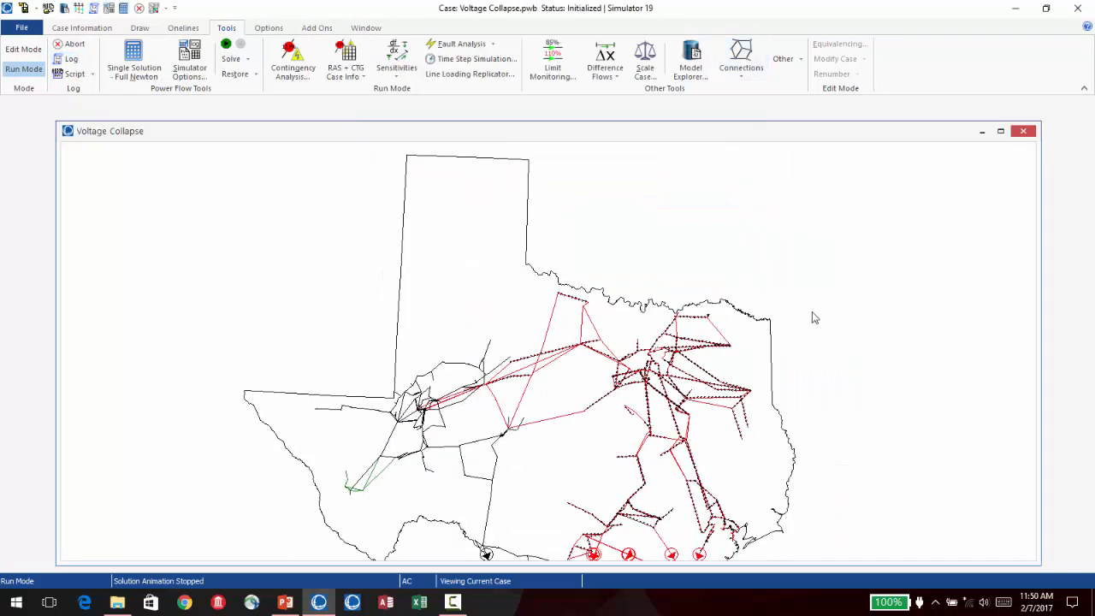
- Run a single power flow solution on the Voltage Collapse case with the message log shown, and close the log
{"action": "scroll", "coordinate": [811, 316], "scroll_direction": "up", "scroll_amount": 2}
{"action": "scroll", "coordinate": [810, 206], "scroll_direction": "down", "scroll_amount": 1}
{"action": "left_click_drag", "start_coordinate": [829, 258], "coordinate": [756, 203]}
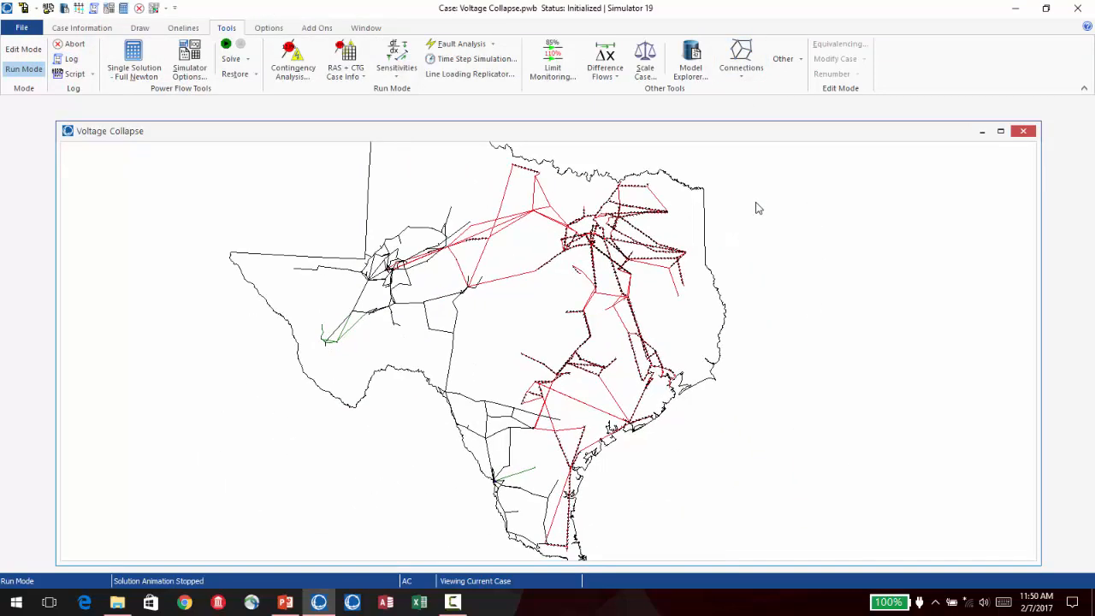
{"action": "scroll", "coordinate": [758, 213], "scroll_direction": "down", "scroll_amount": 2}
{"action": "left_click_drag", "start_coordinate": [705, 354], "coordinate": [699, 414]}
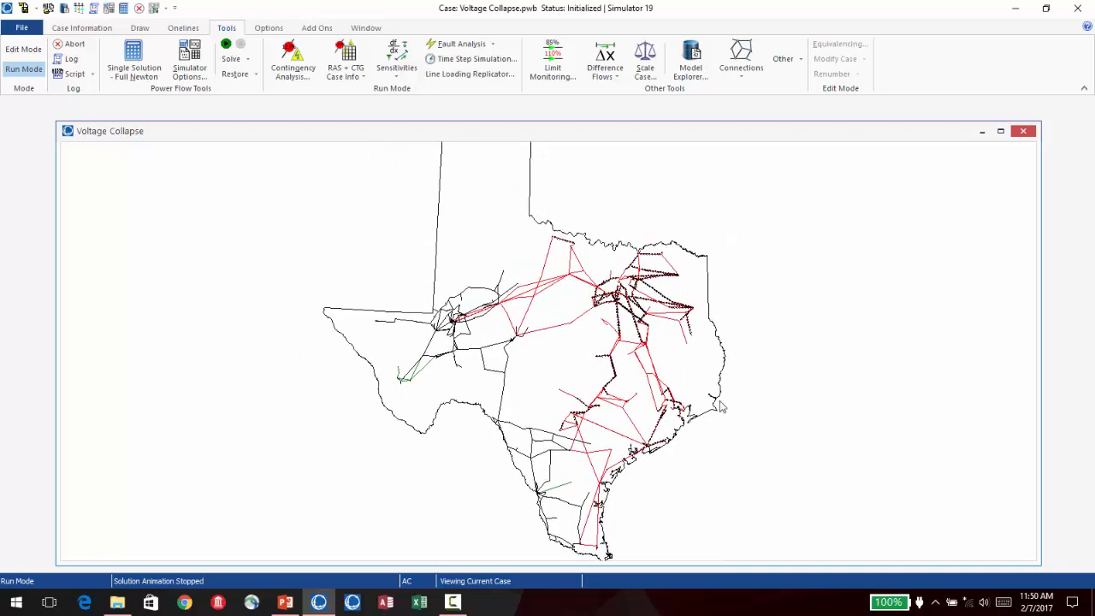
{"action": "scroll", "coordinate": [722, 399], "scroll_direction": "up", "scroll_amount": 1}
{"action": "left_click_drag", "start_coordinate": [780, 349], "coordinate": [775, 289]}
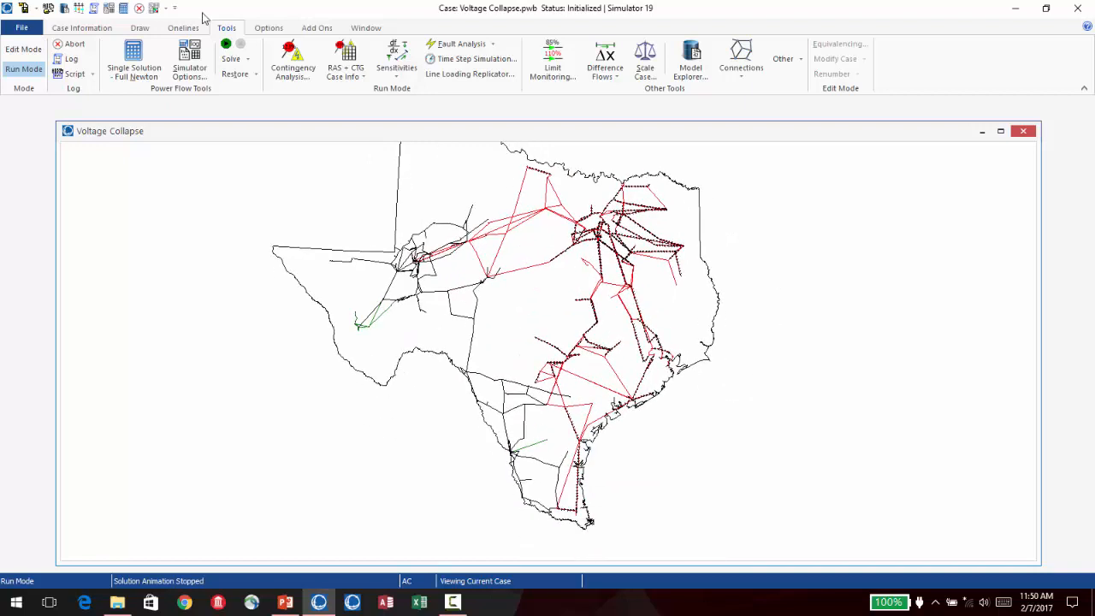
{"action": "left_click", "coordinate": [93, 8]}
{"action": "left_click", "coordinate": [127, 9]}
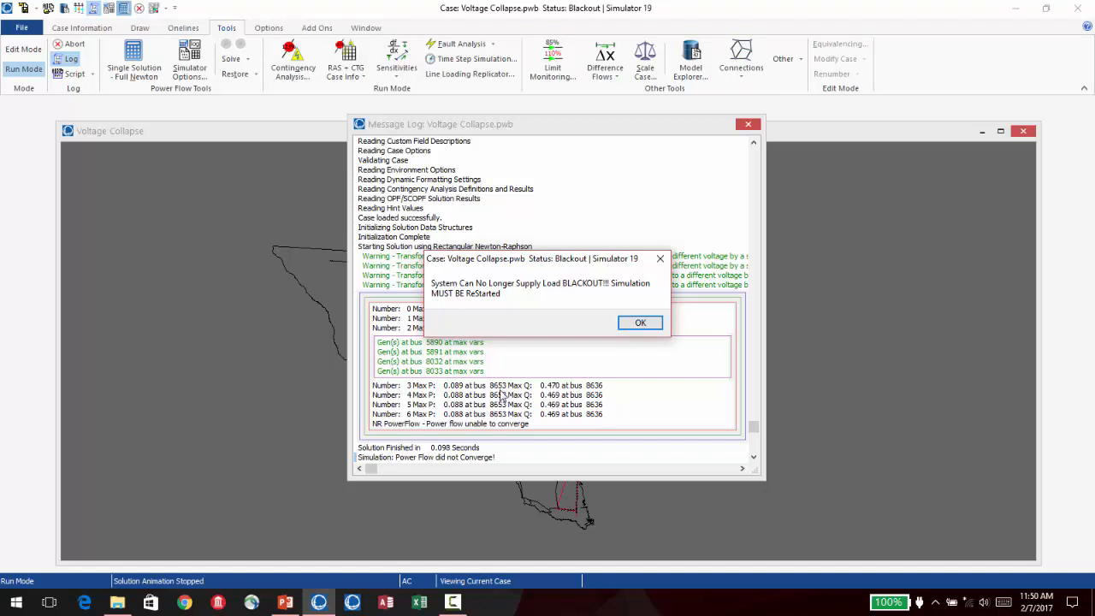
{"action": "left_click", "coordinate": [635, 325]}
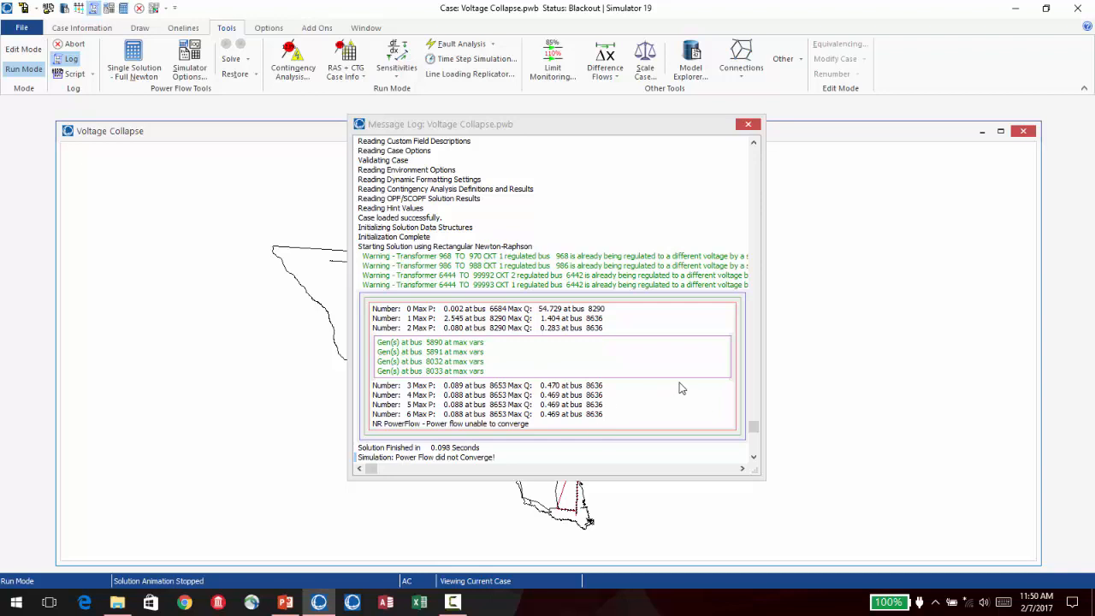
{"action": "left_click", "coordinate": [748, 125]}
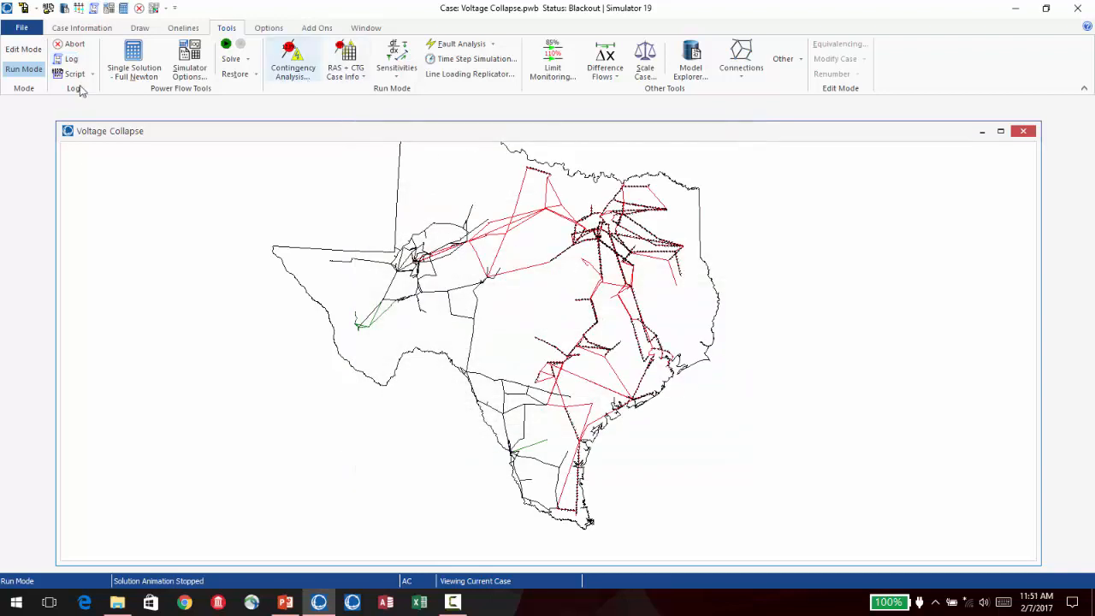
- Recalculate the voltage contour on the Voltage Collapse oneline
{"action": "left_click", "coordinate": [175, 30]}
{"action": "left_click", "coordinate": [124, 74]}
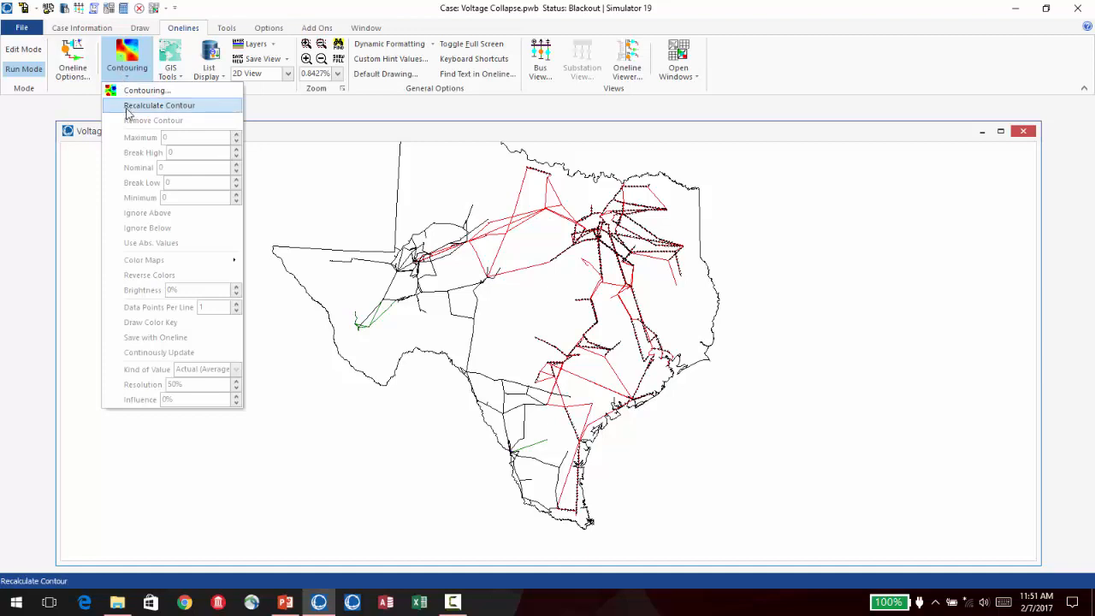
{"action": "left_click", "coordinate": [129, 105]}
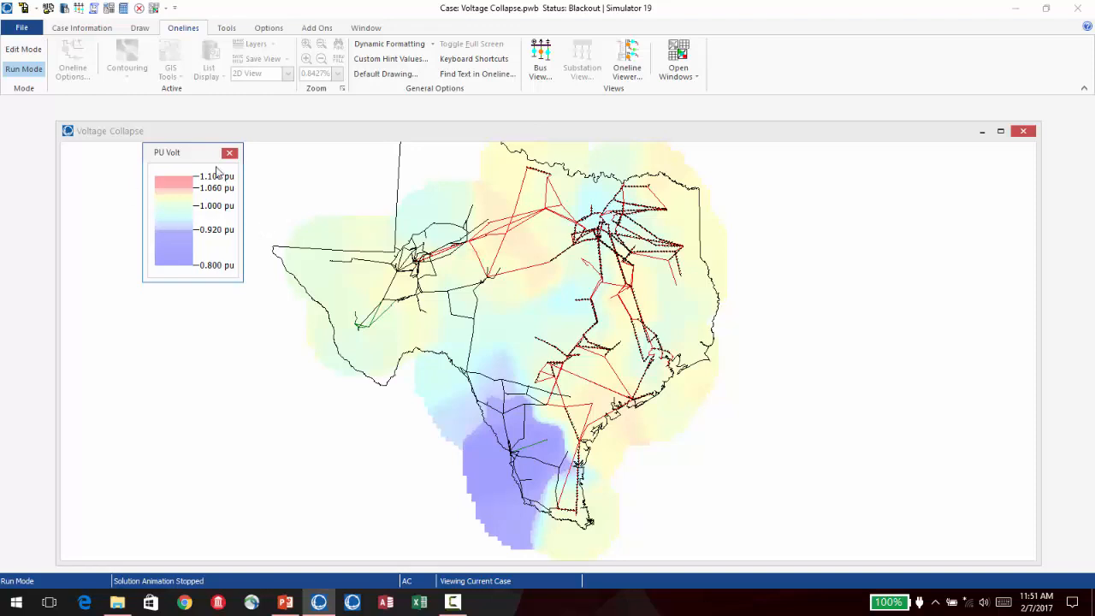
- Remove the voltage contour from the Voltage Collapse oneline
{"action": "left_click", "coordinate": [177, 28]}
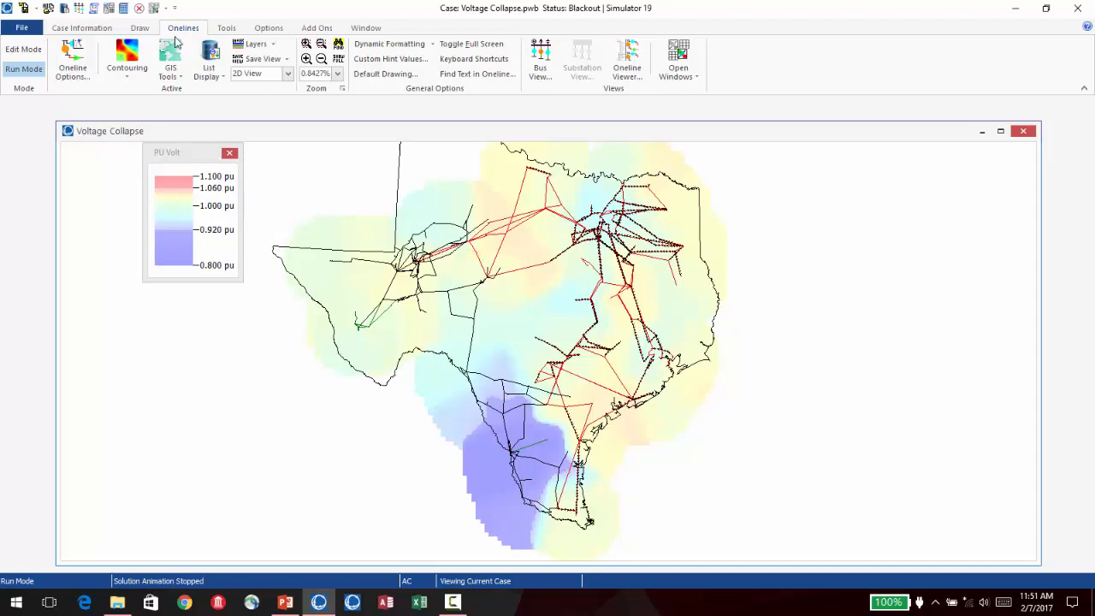
{"action": "left_click", "coordinate": [128, 76]}
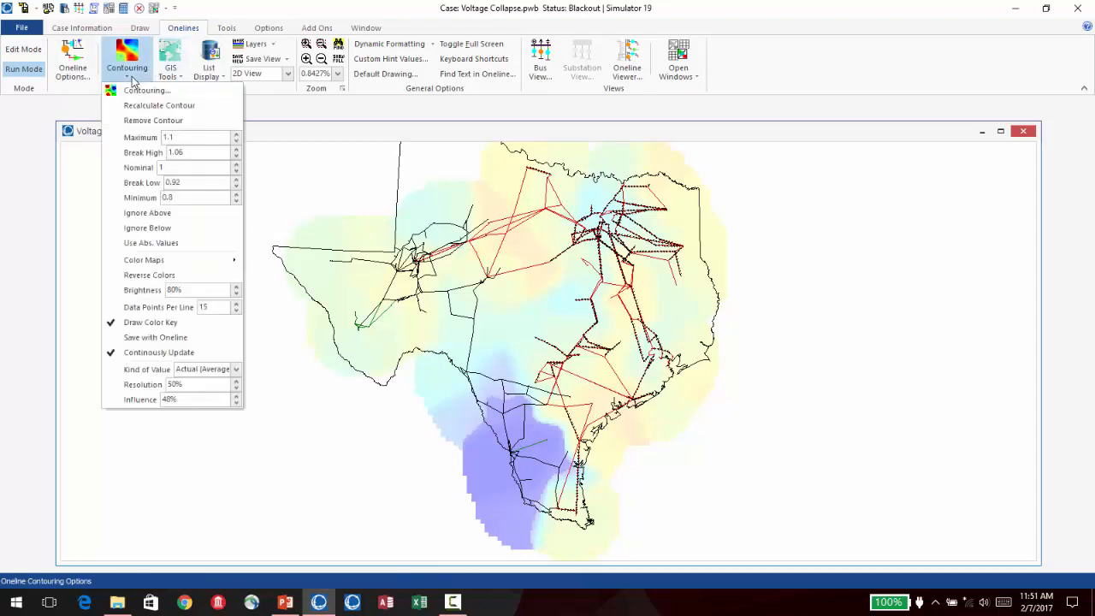
{"action": "left_click", "coordinate": [141, 120]}
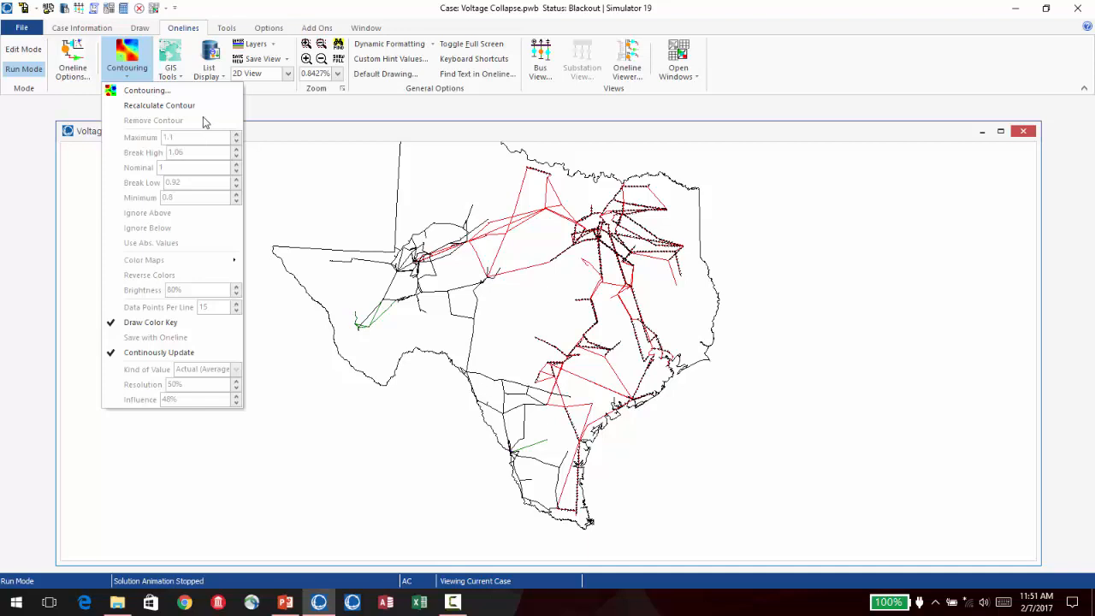
- Bring up the saved Laredo view of the oneline, showing the buses around LAREDO 2 and LAREDO 4
{"action": "left_click", "coordinate": [208, 68]}
{"action": "left_click", "coordinate": [286, 59]}
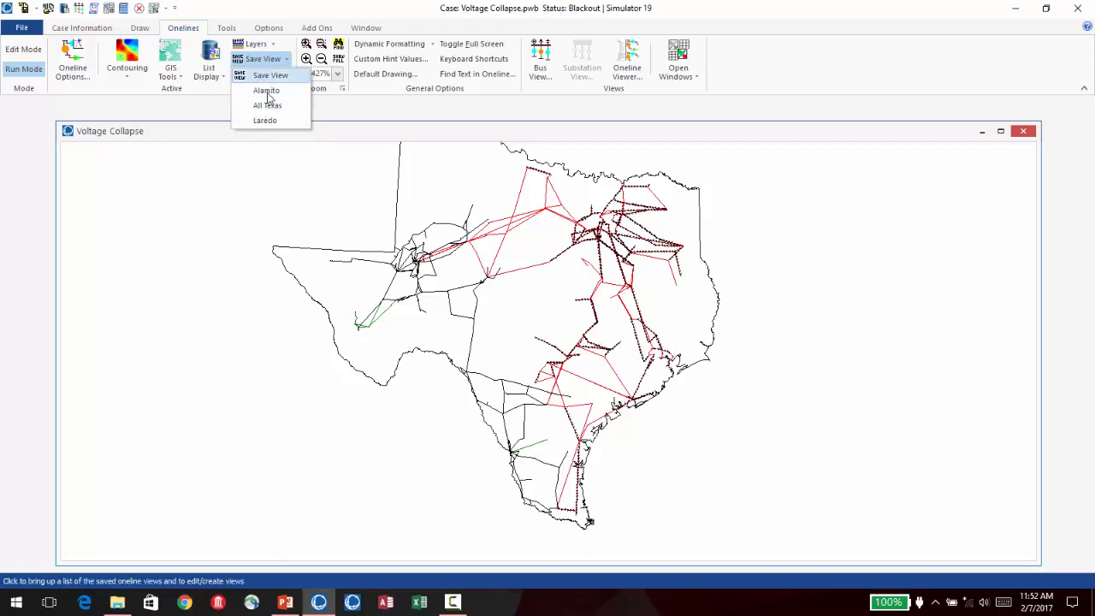
{"action": "left_click", "coordinate": [256, 44]}
{"action": "left_click", "coordinate": [210, 73]}
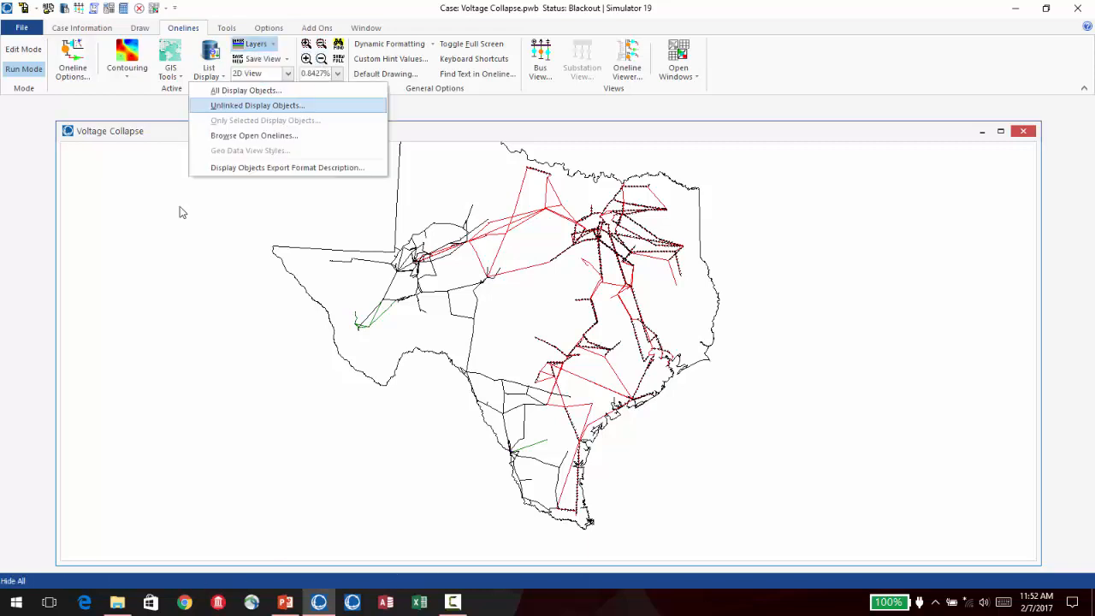
{"action": "left_click", "coordinate": [274, 58]}
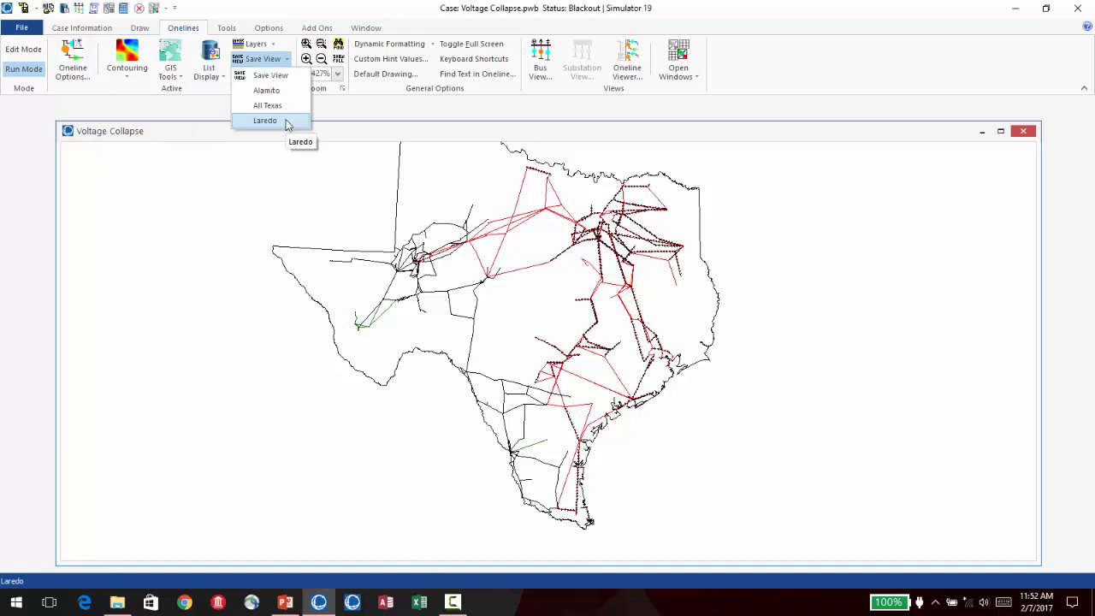
{"action": "left_click", "coordinate": [287, 124]}
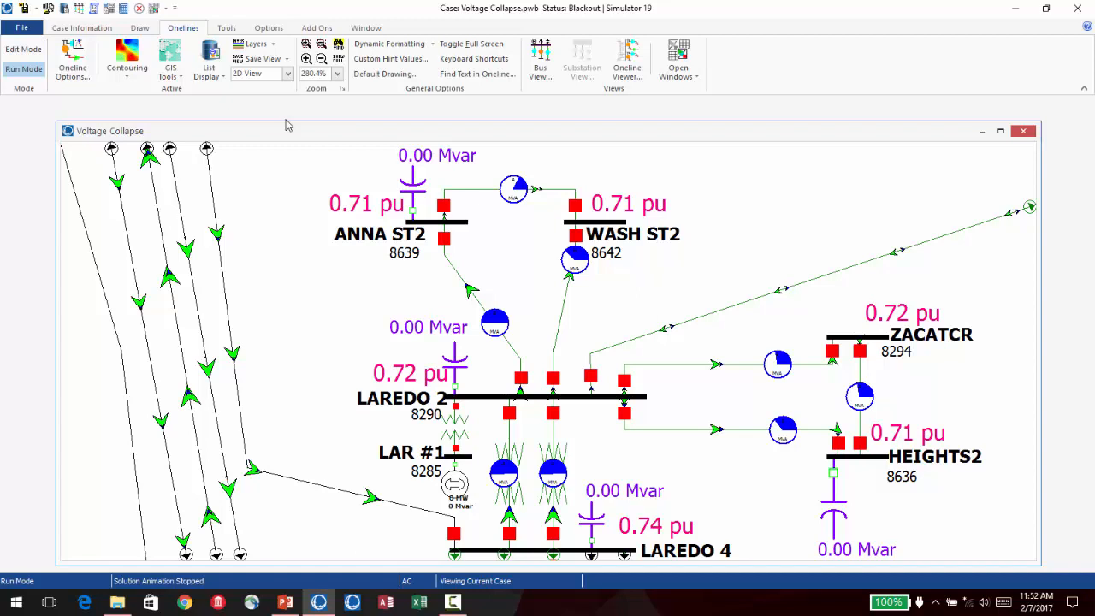
{"action": "scroll", "coordinate": [287, 126], "scroll_direction": "down", "scroll_amount": 3}
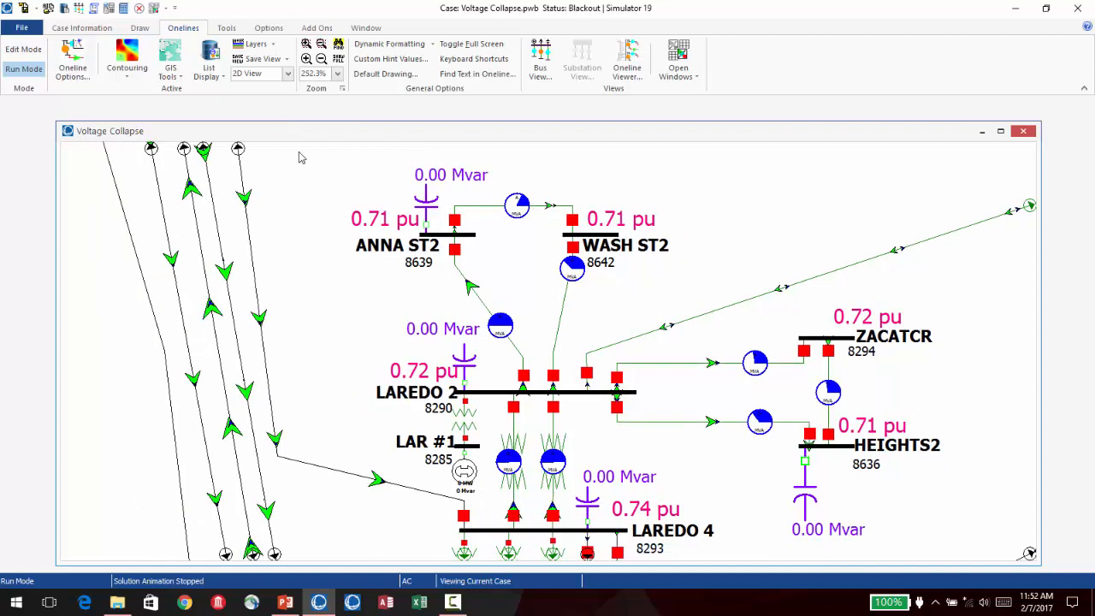
{"action": "scroll", "coordinate": [660, 422], "scroll_direction": "up", "scroll_amount": 1}
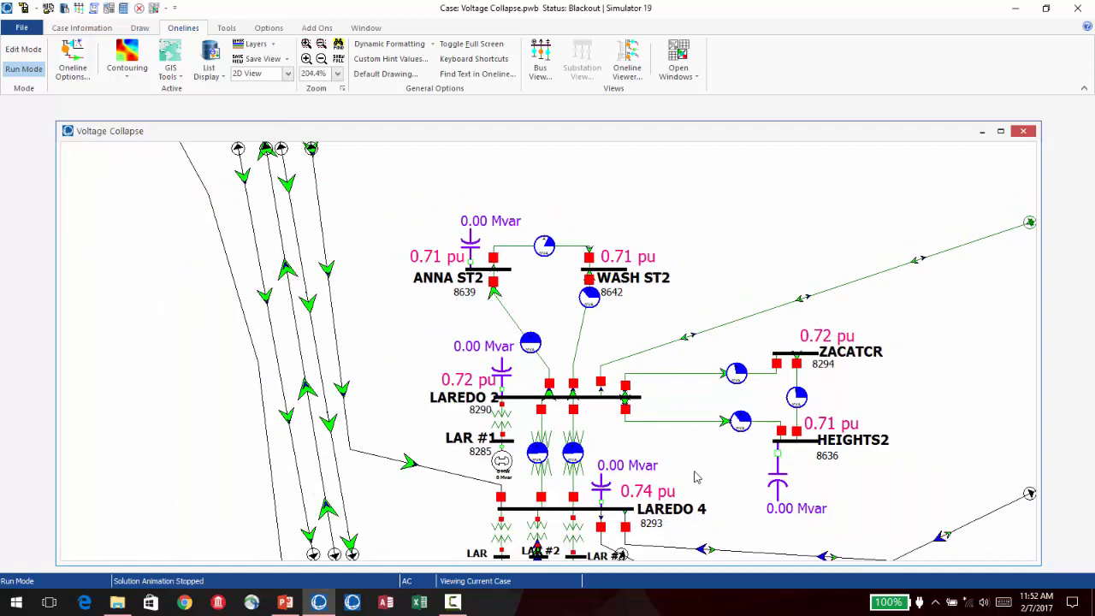
{"action": "scroll", "coordinate": [648, 385], "scroll_direction": "down", "scroll_amount": 1}
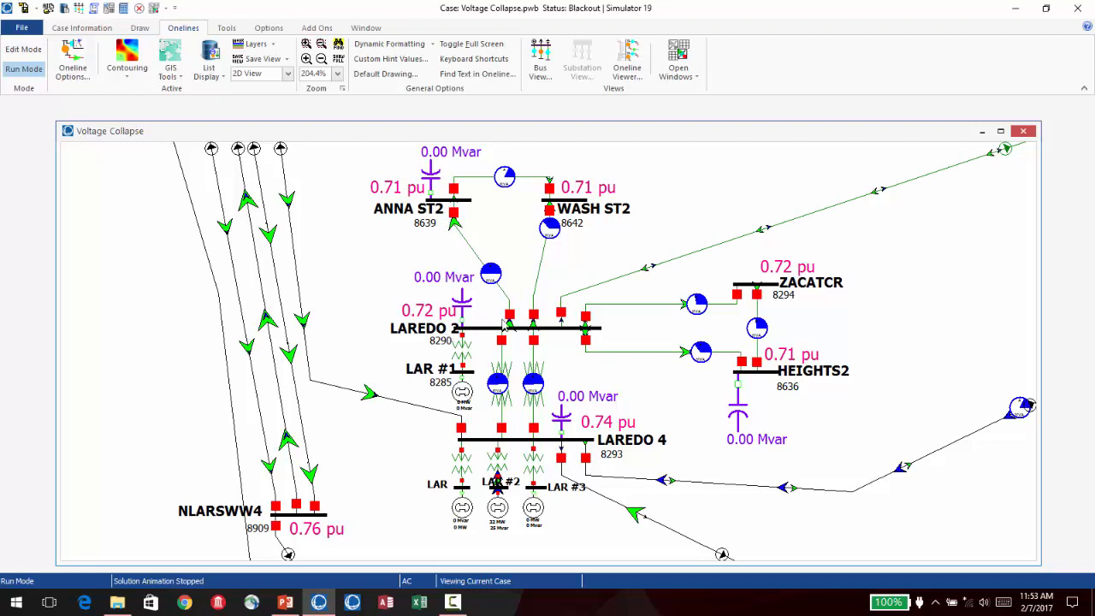
- Switch in the capacitor at bus LAREDO 2 and re-solve the power flow, checking the solution in the message log
{"action": "left_click", "coordinate": [462, 323]}
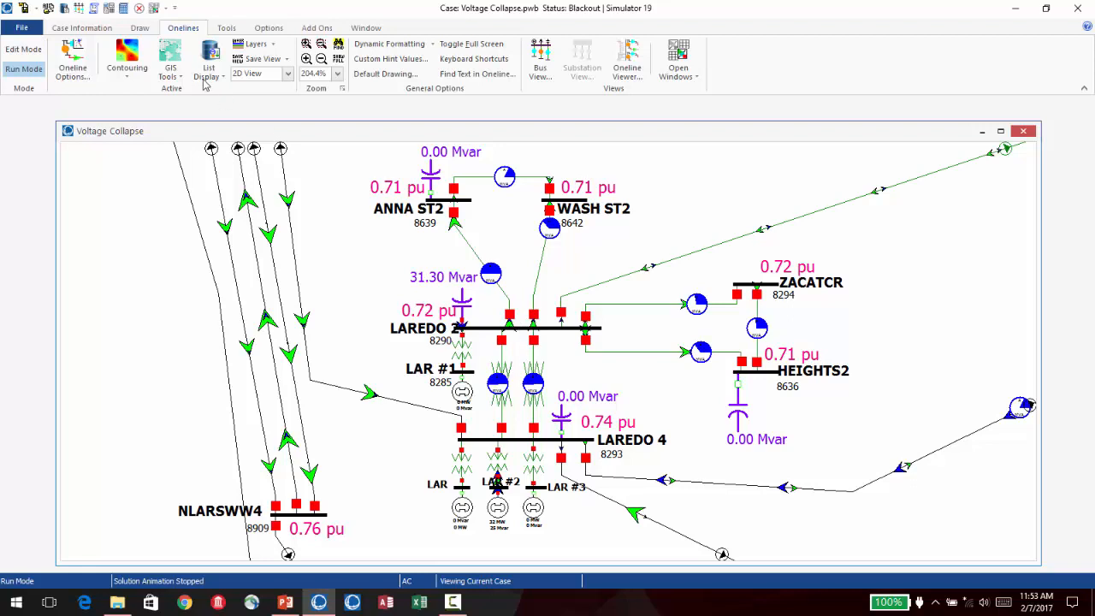
{"action": "left_click", "coordinate": [123, 8]}
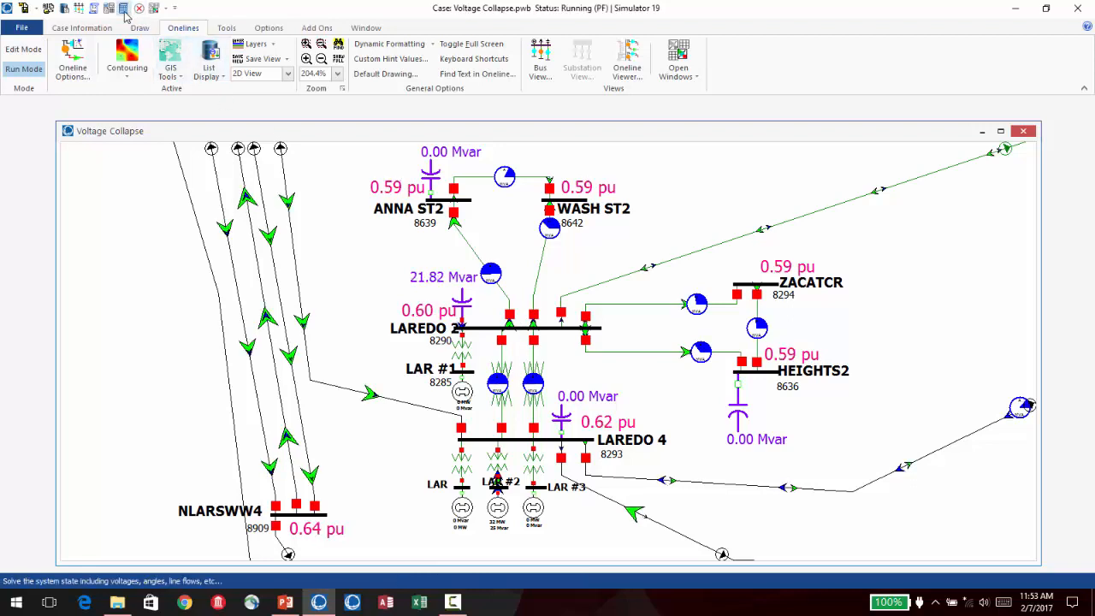
{"action": "left_click", "coordinate": [94, 10]}
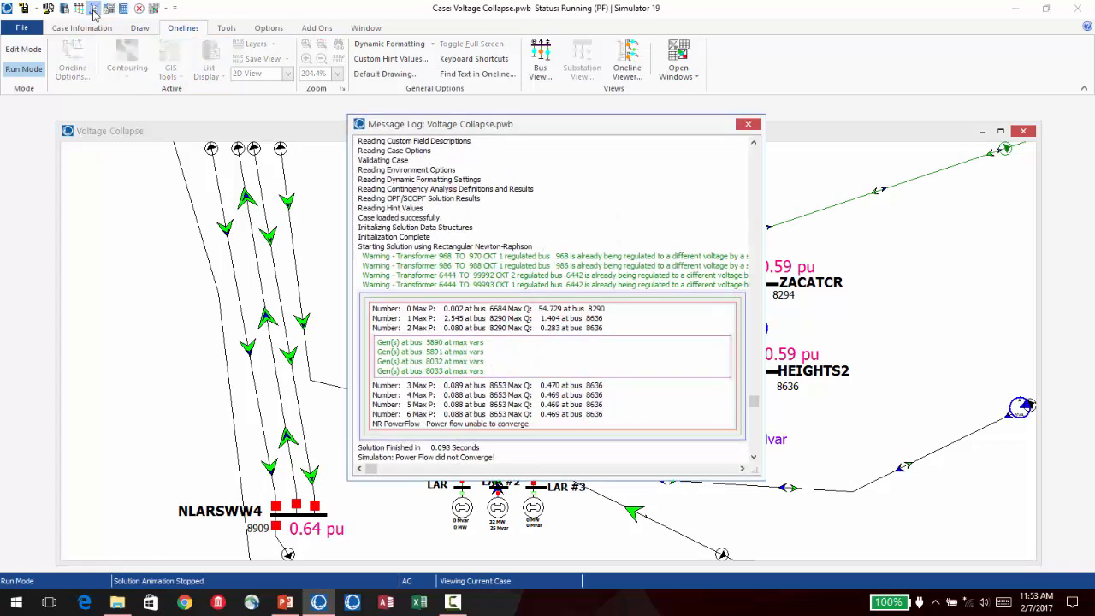
{"action": "left_click_drag", "start_coordinate": [754, 404], "coordinate": [755, 409]}
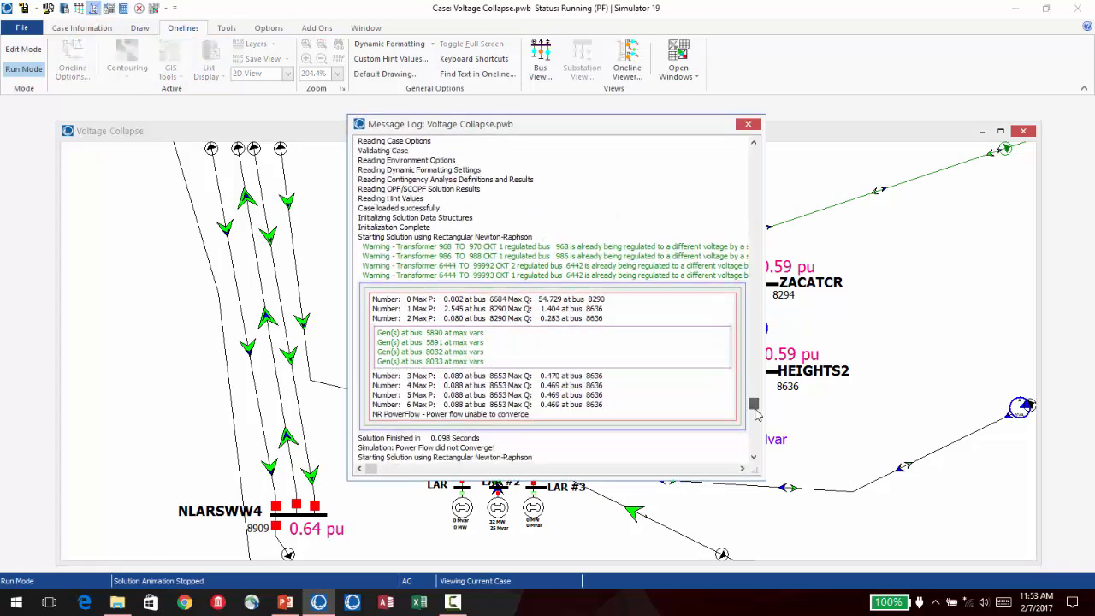
{"action": "left_click", "coordinate": [747, 126]}
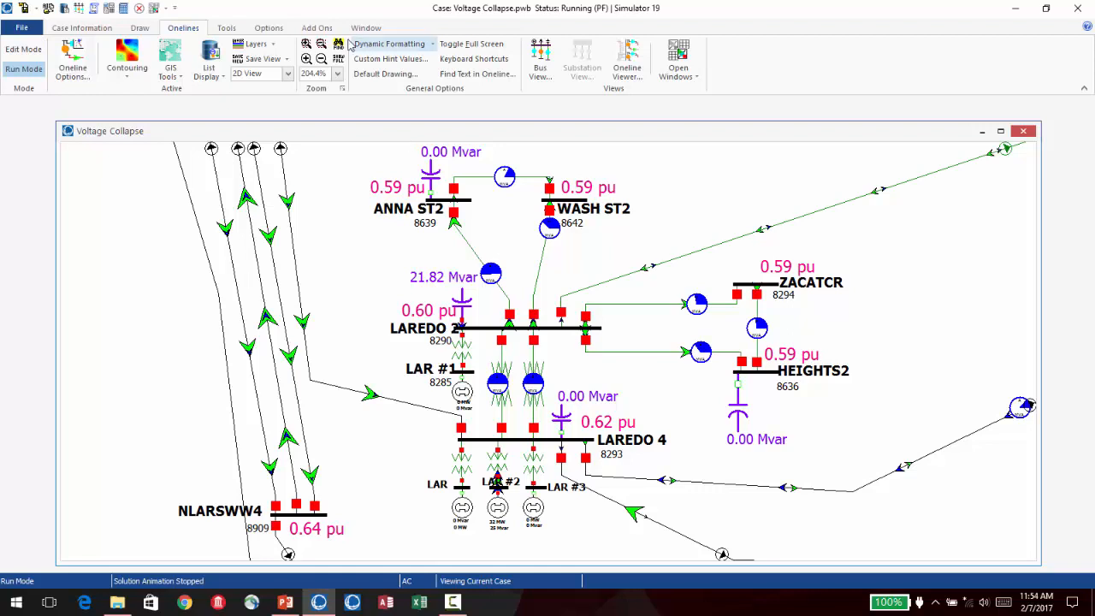
- Calculate the self sensitivities of the bus voltages in Flow and Voltage Sensitivities and sort the buses by dV/dQ in ascending order
{"action": "left_click", "coordinate": [231, 29]}
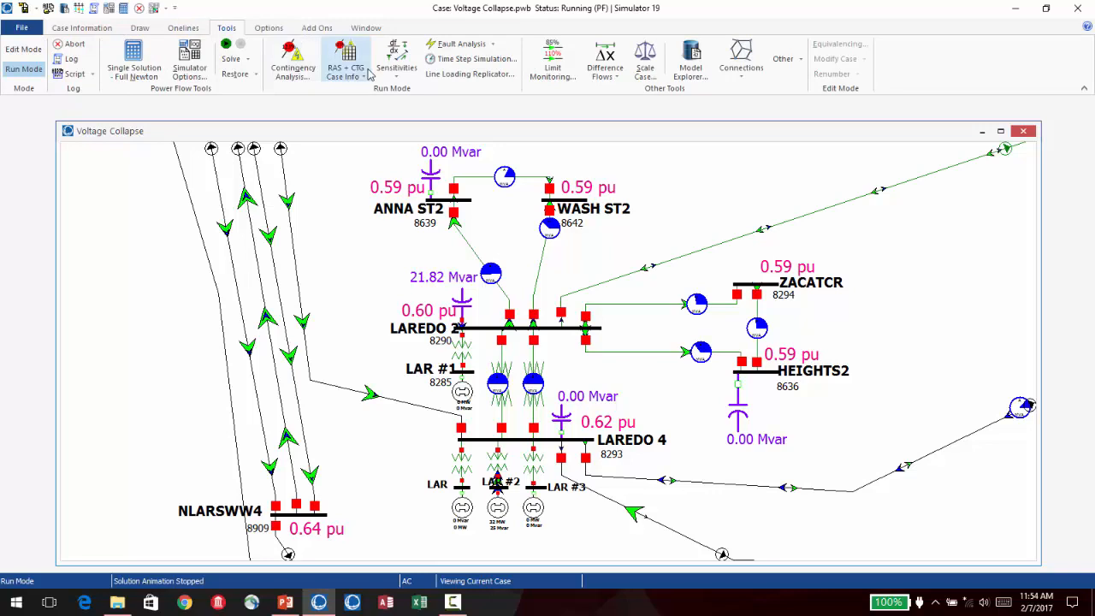
{"action": "left_click", "coordinate": [398, 77]}
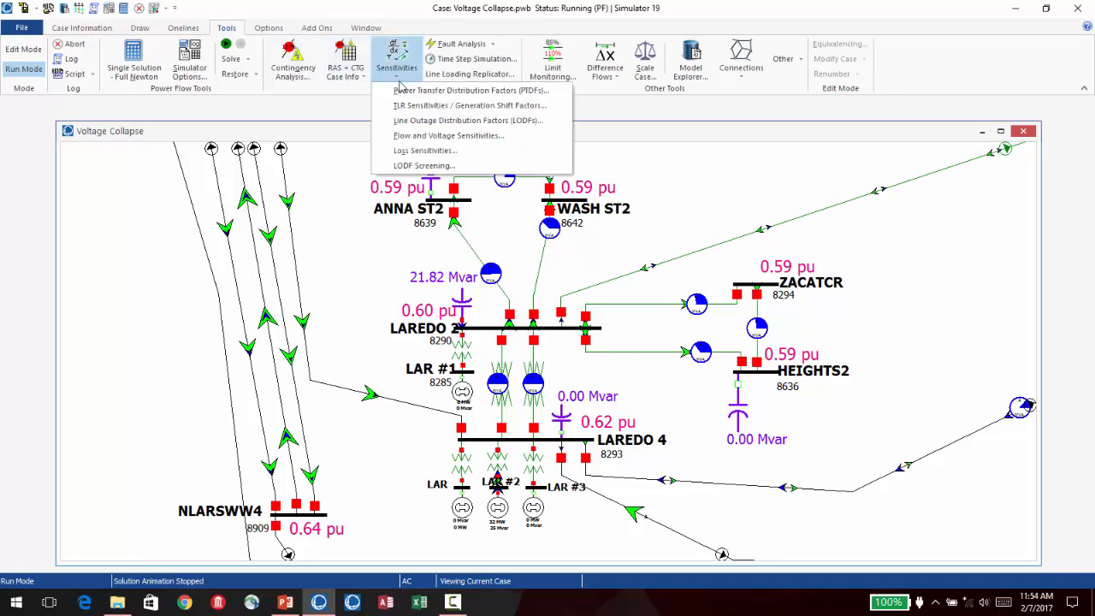
{"action": "left_click", "coordinate": [436, 136]}
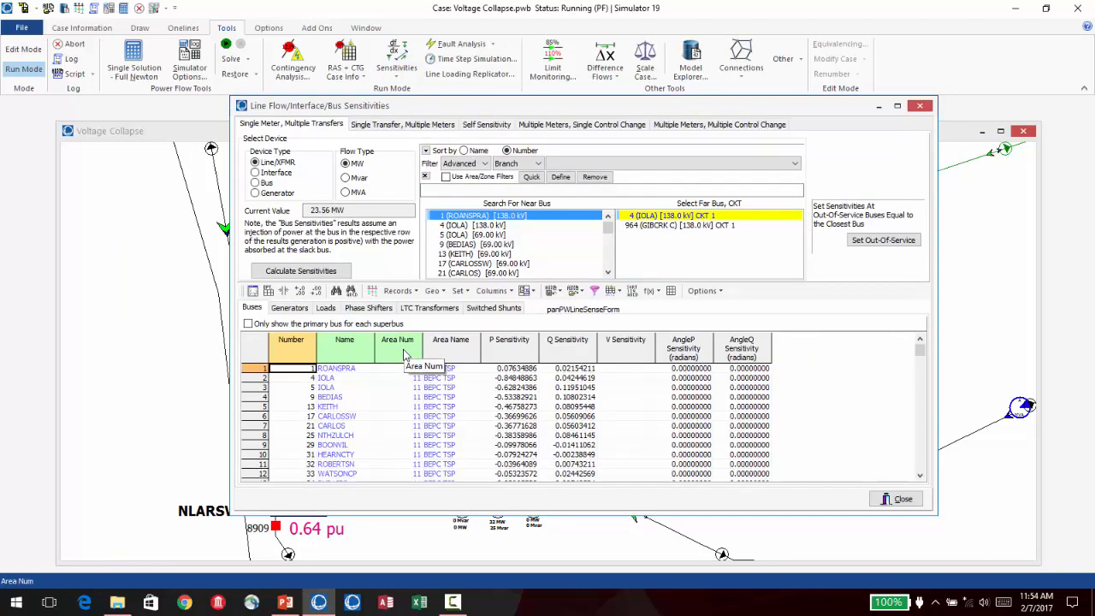
{"action": "left_click", "coordinate": [490, 126]}
{"action": "left_click", "coordinate": [322, 207]}
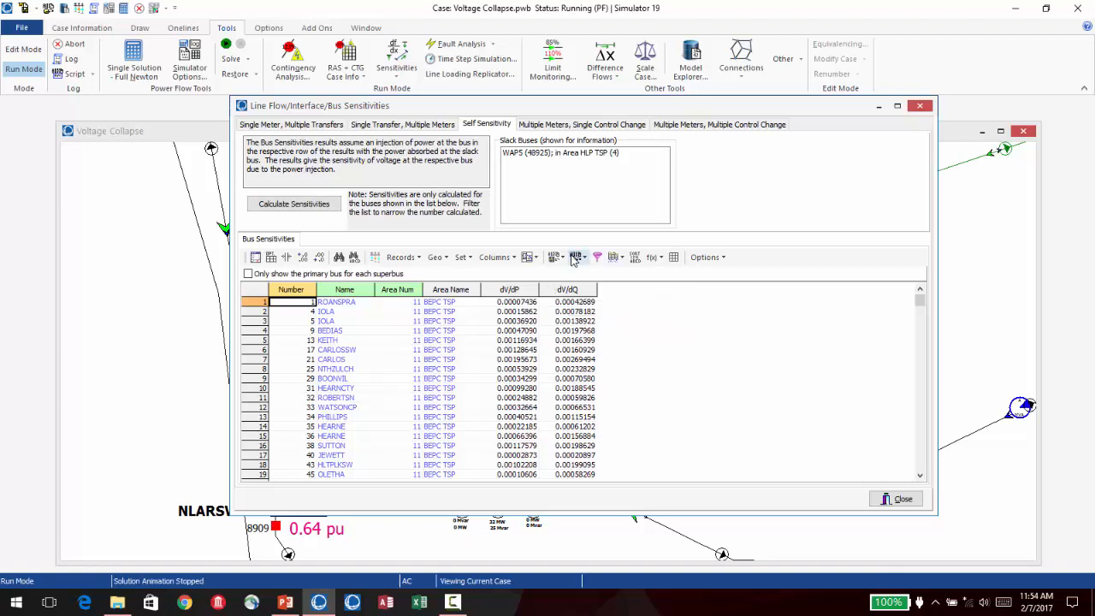
{"action": "left_click", "coordinate": [583, 295]}
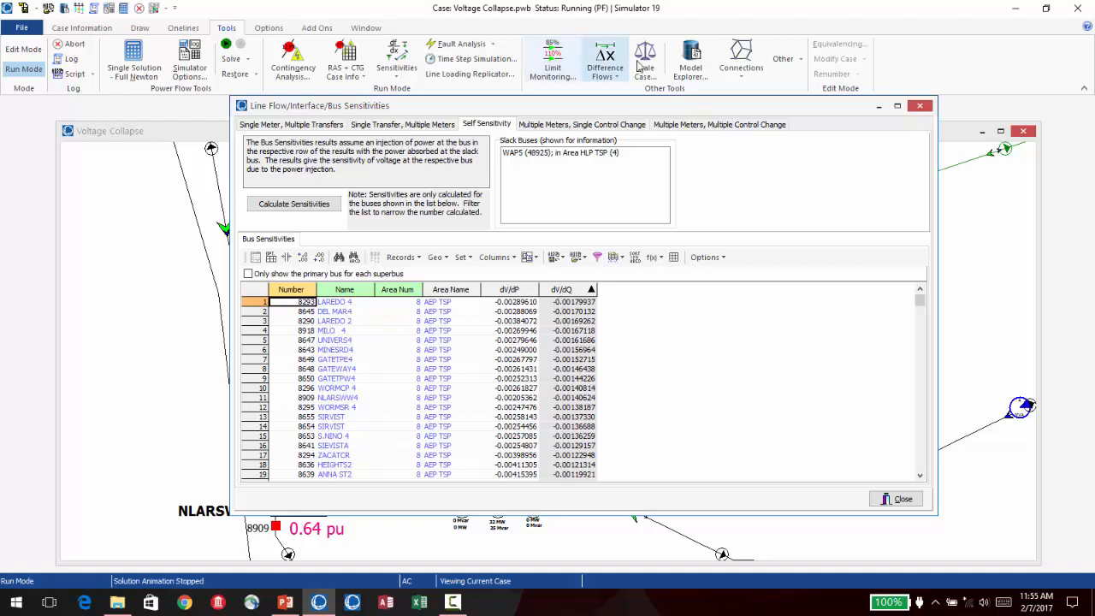
- Calculate path distances from bus 8290 (LAREDO 2) using |Z| and only closed lines, stored in Custom\Floating Point 1
{"action": "left_click", "coordinate": [742, 71]}
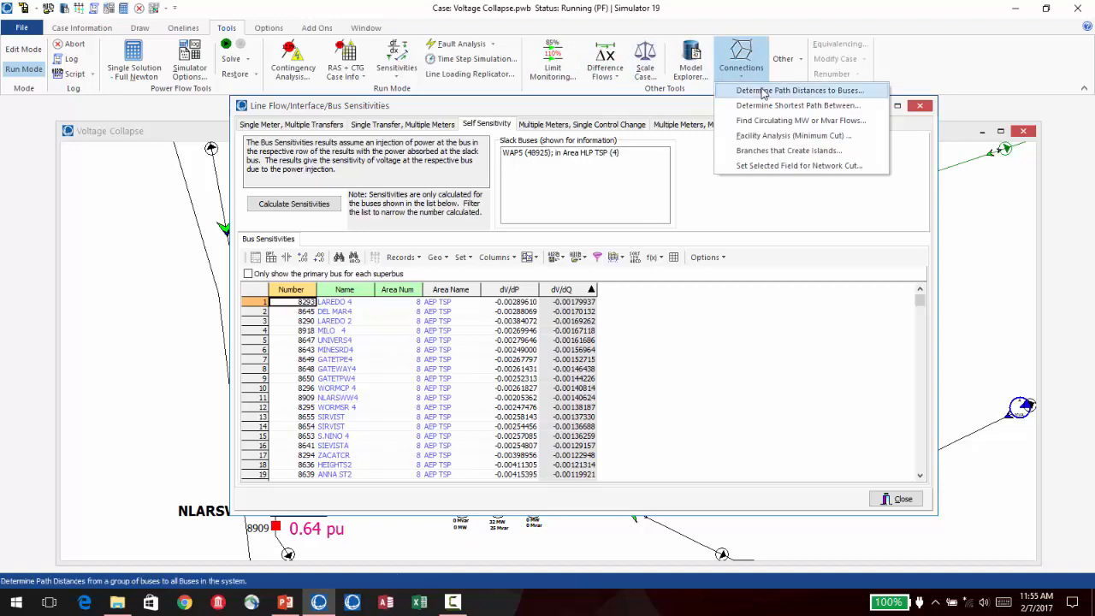
{"action": "left_click", "coordinate": [764, 96]}
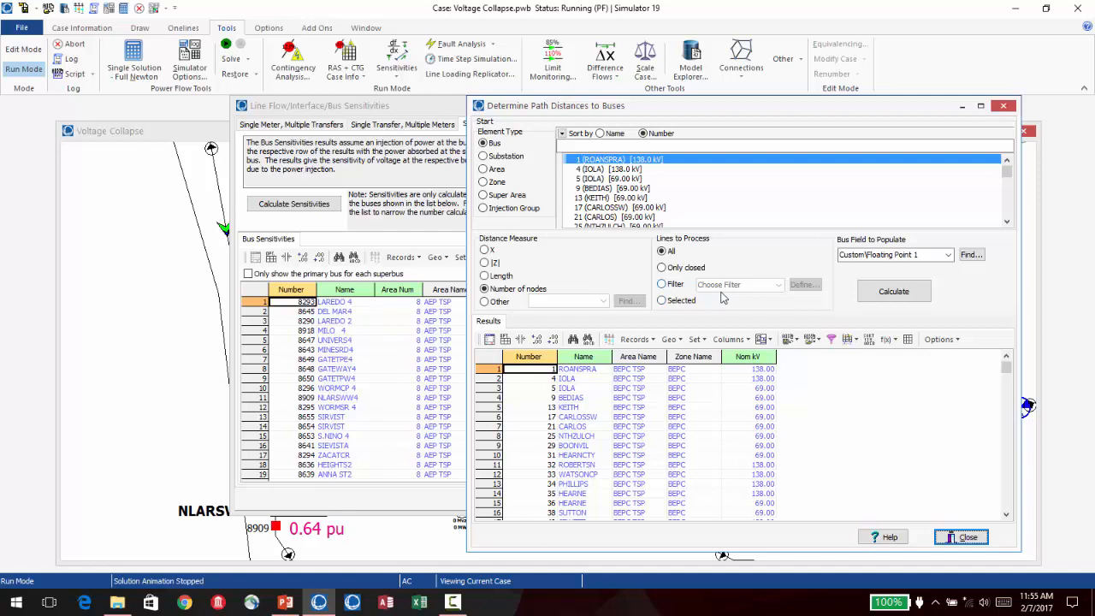
{"action": "left_click", "coordinate": [609, 145]}
{"action": "type", "text": "8"}
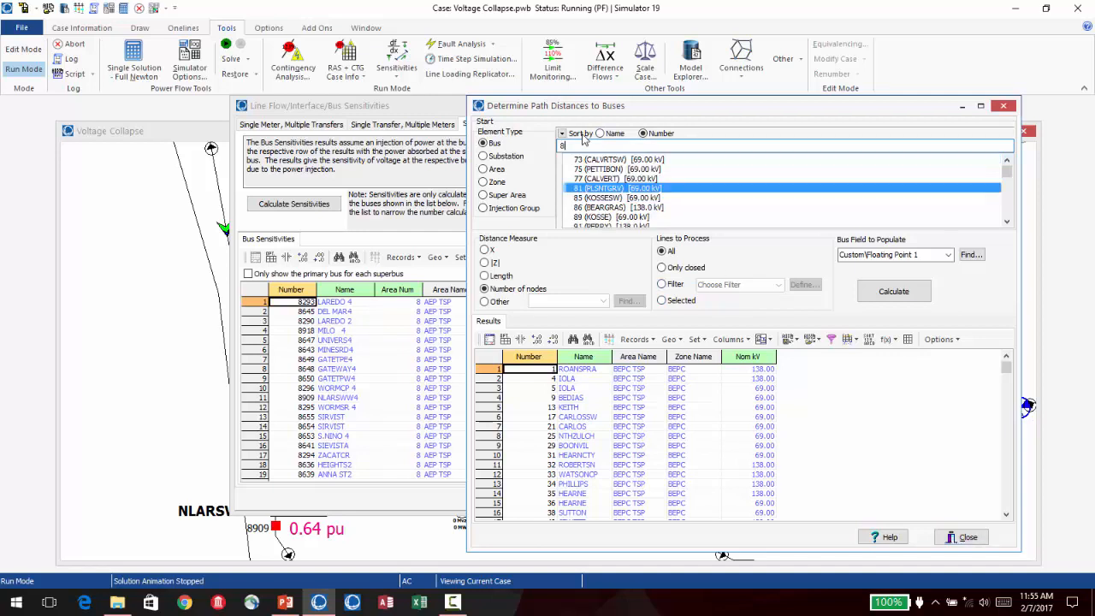
{"action": "type", "text": "290"}
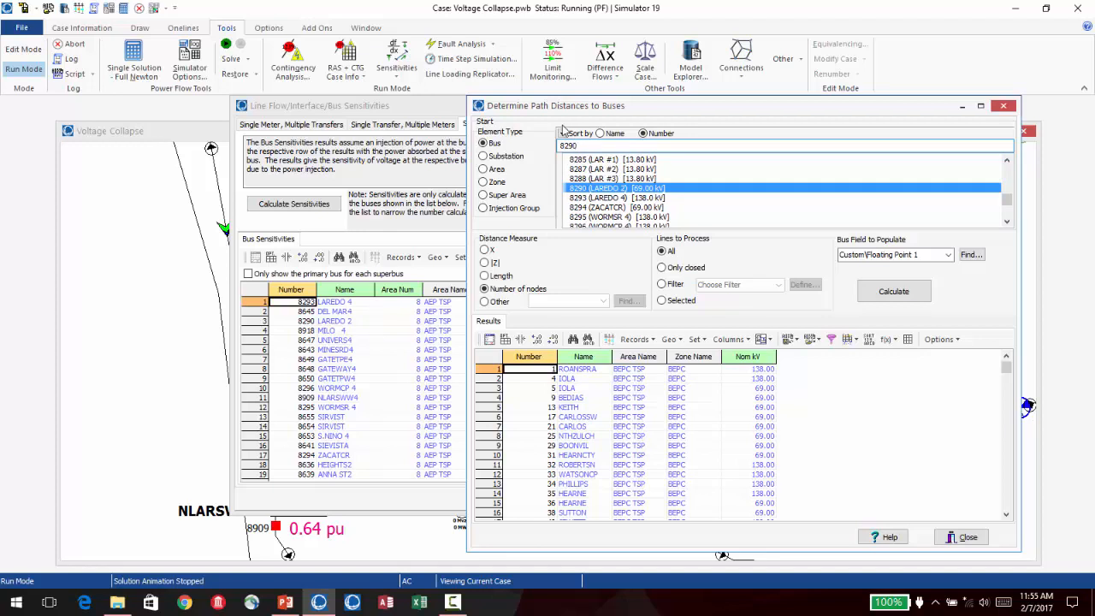
{"action": "left_click", "coordinate": [484, 263]}
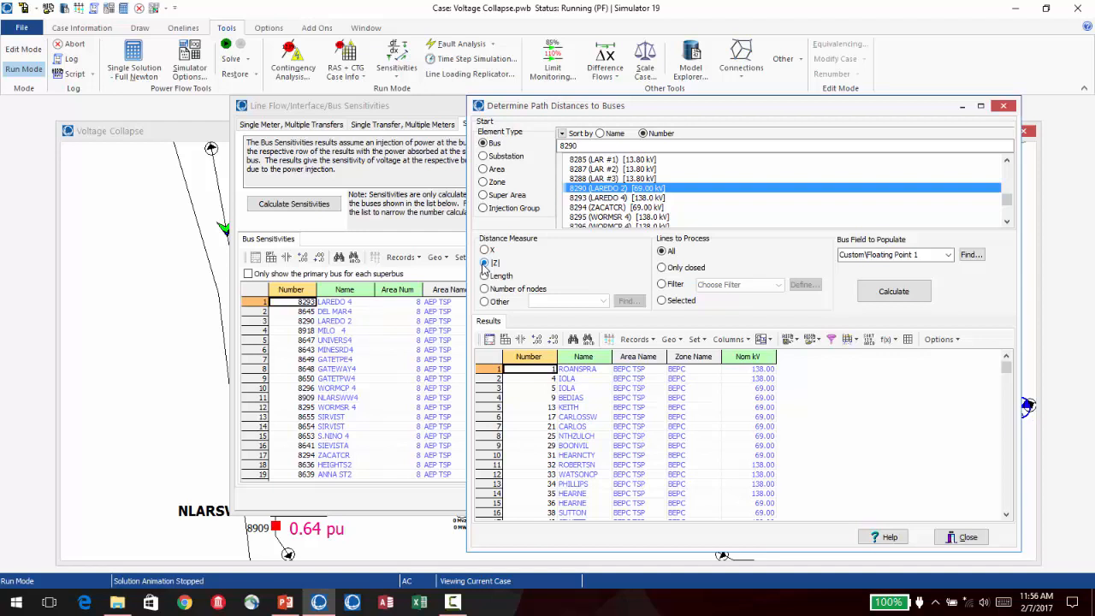
{"action": "left_click", "coordinate": [661, 267]}
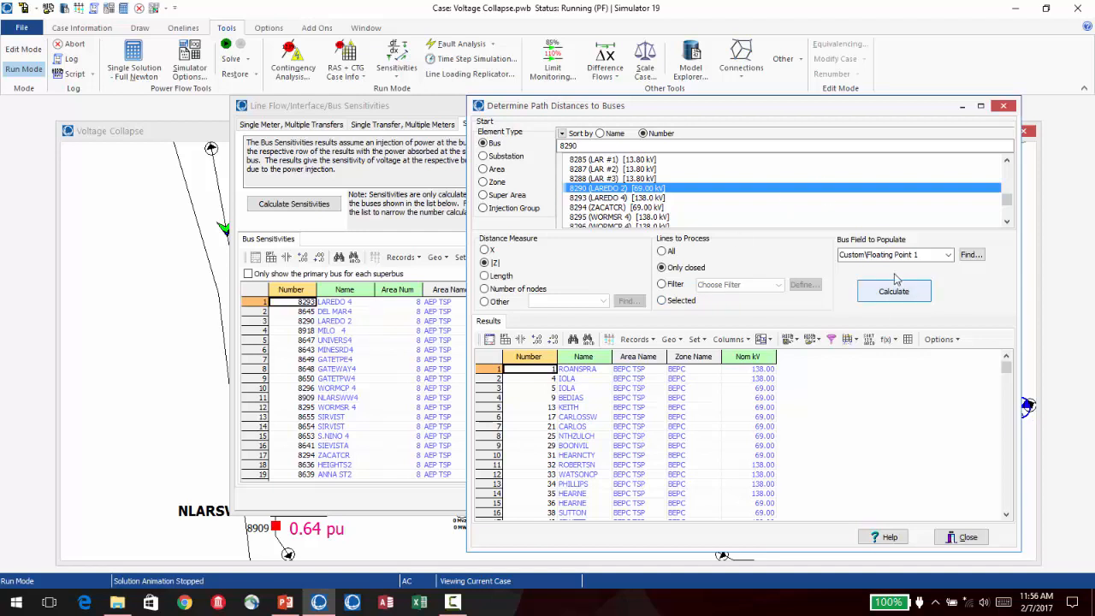
{"action": "left_click", "coordinate": [861, 258]}
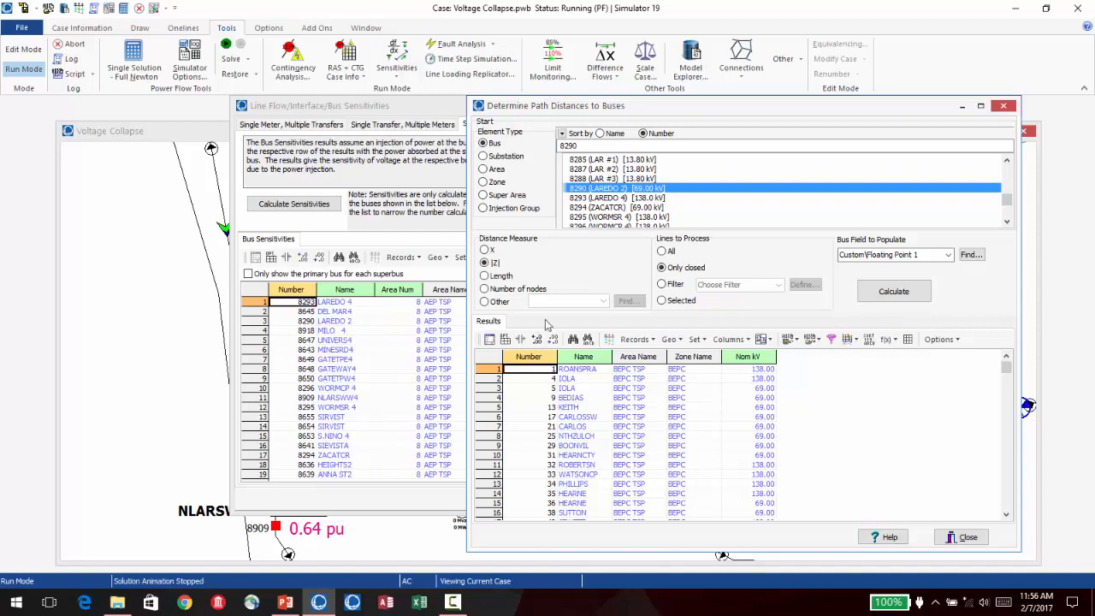
{"action": "left_click", "coordinate": [902, 299]}
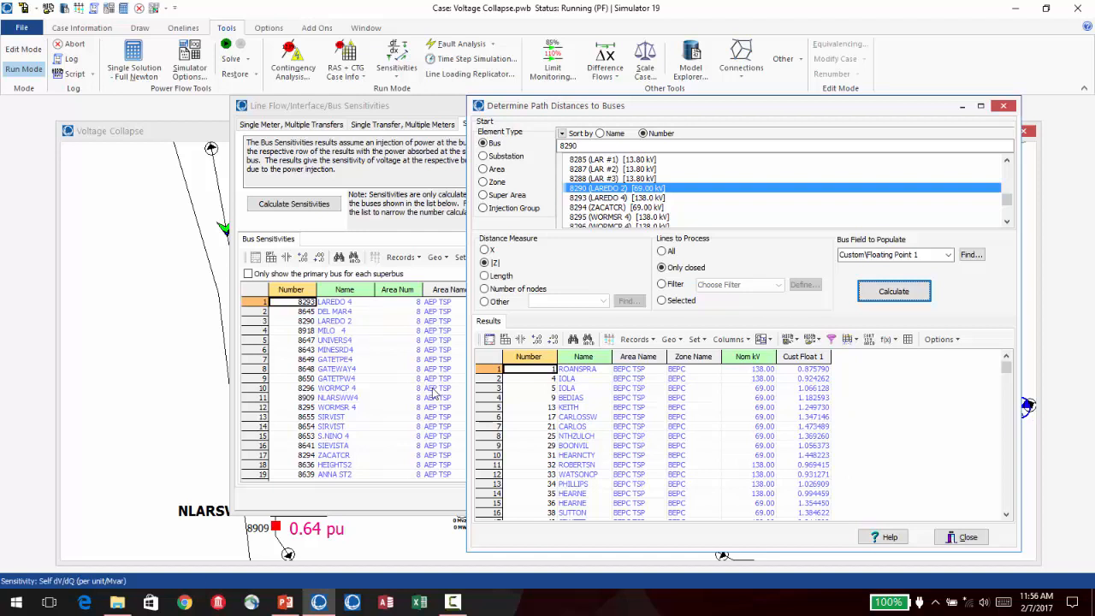
- Add the Custom\Floating Point 1 field after dV/dQ in the self-sensitivity bus table, and close the sensitivities dialog
{"action": "left_click", "coordinate": [437, 106]}
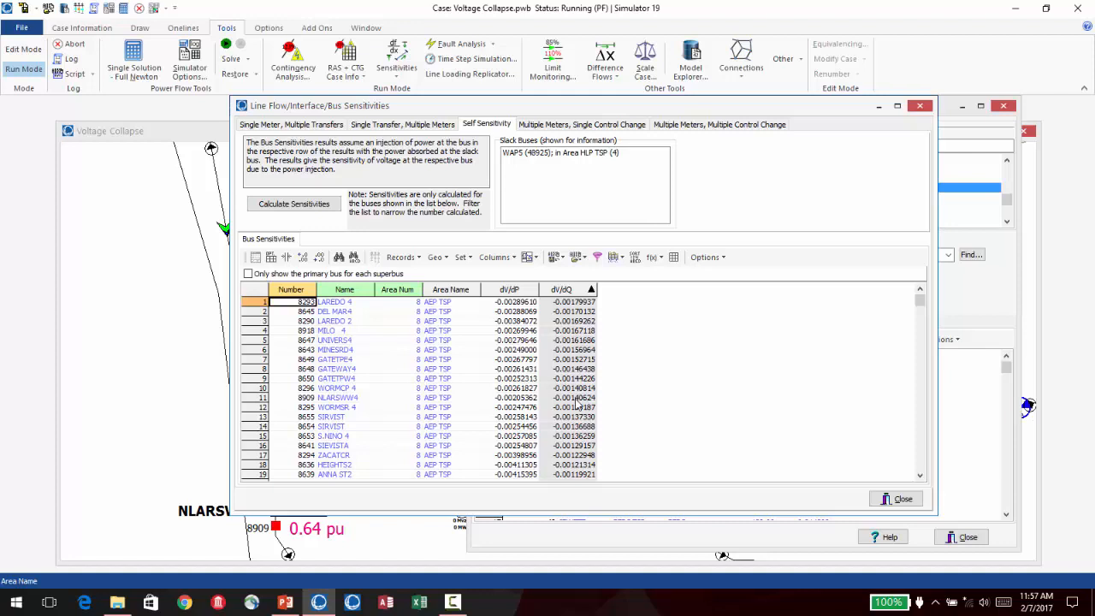
{"action": "right_click", "coordinate": [566, 326]}
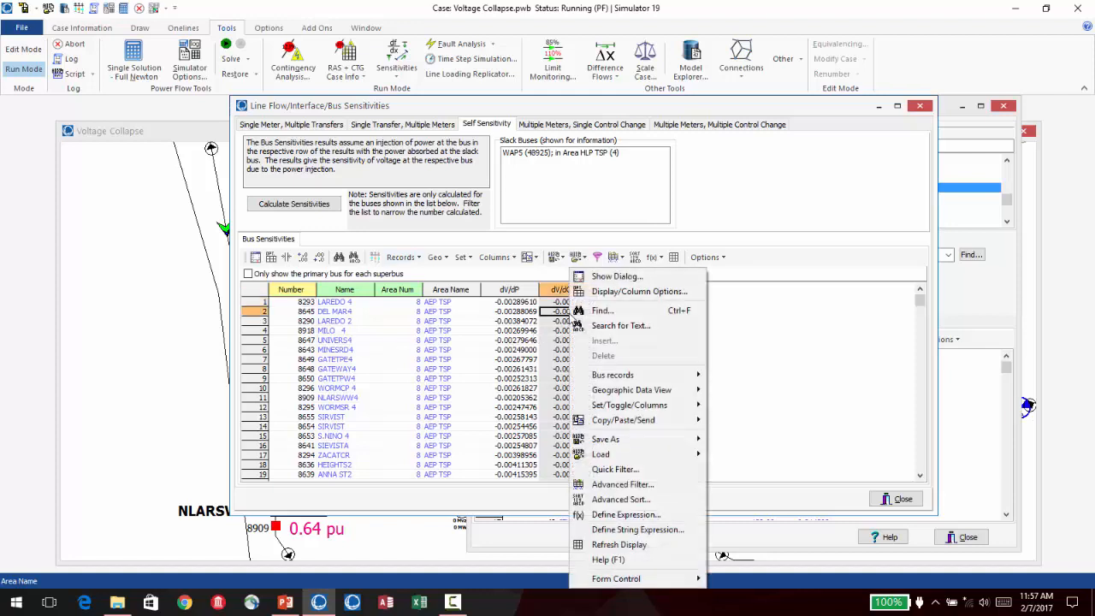
{"action": "left_click", "coordinate": [616, 288]}
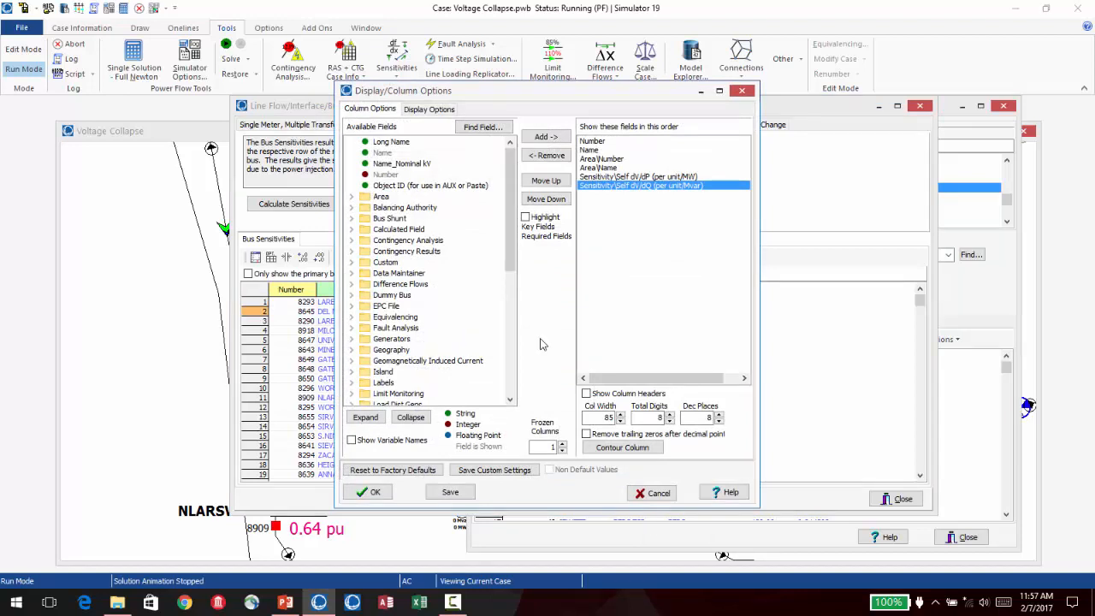
{"action": "left_click", "coordinate": [354, 265]}
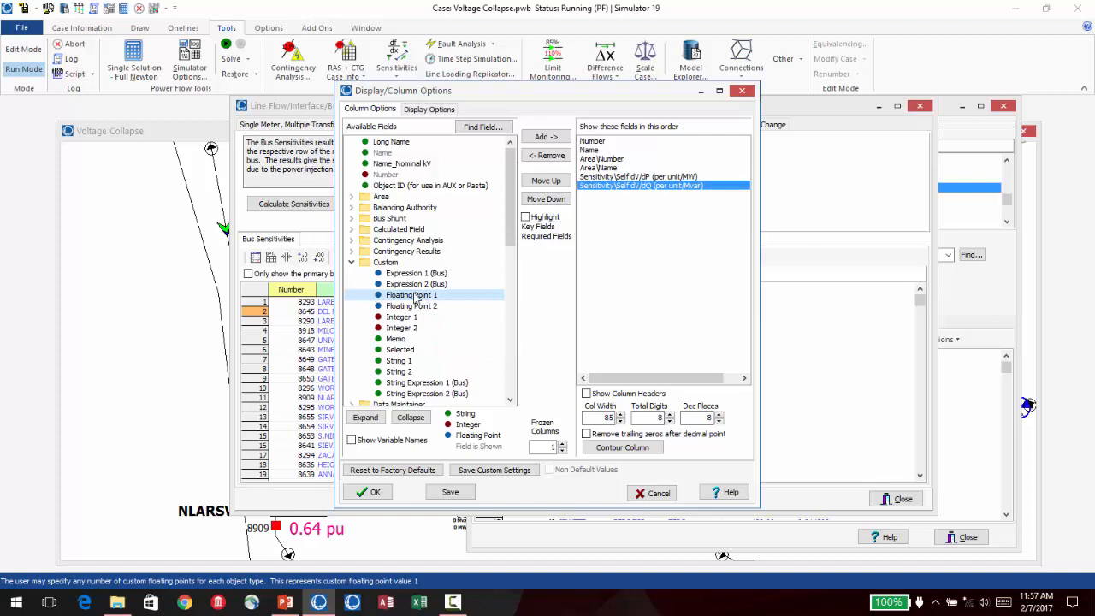
{"action": "left_click_drag", "start_coordinate": [417, 296], "coordinate": [639, 196]}
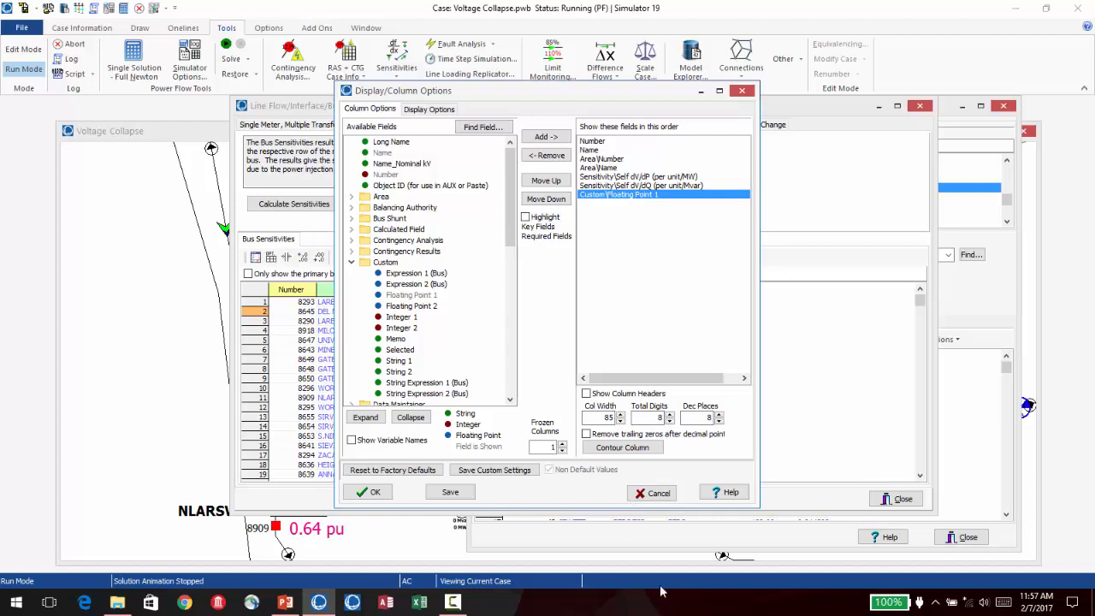
{"action": "left_click", "coordinate": [373, 493]}
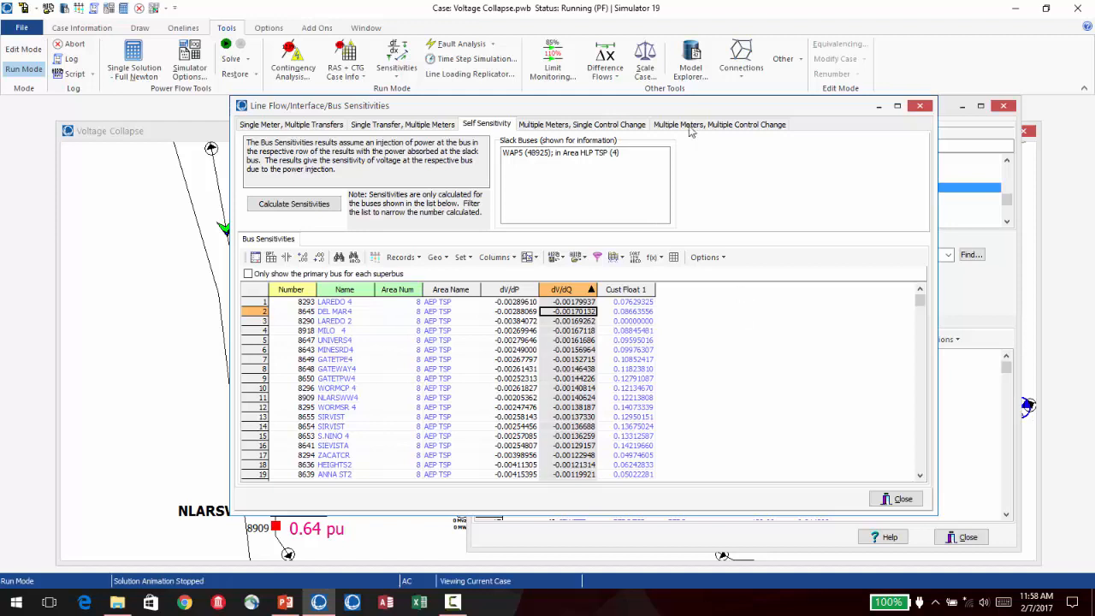
{"action": "left_click", "coordinate": [920, 105]}
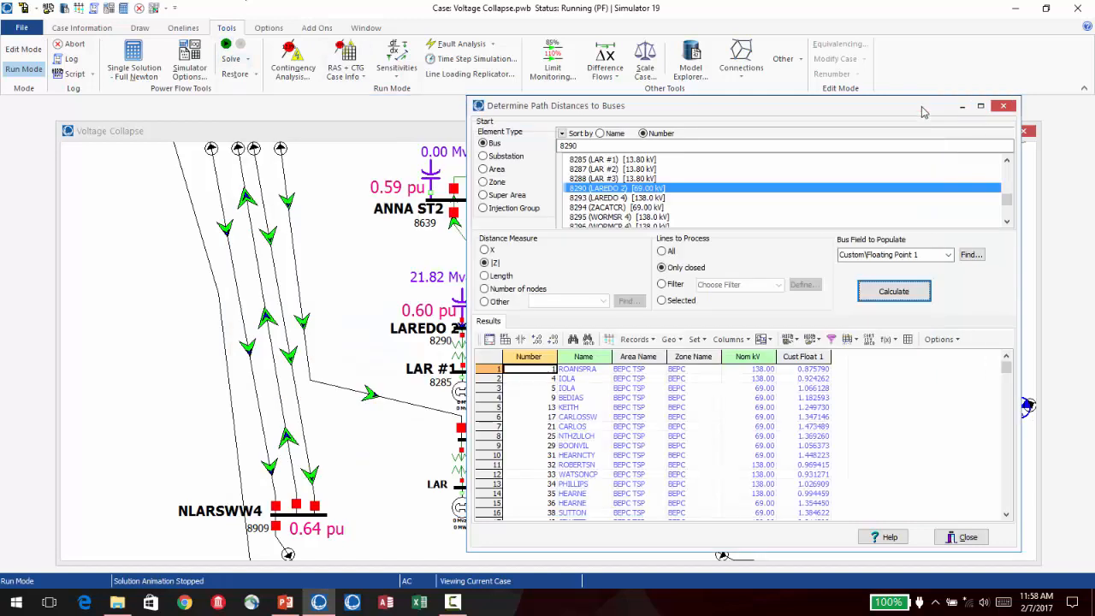
- Reset the case to a flat start with voltages at setpoints and angles at the slack angle, and solve it using the Robust Solution Process
{"action": "left_click", "coordinate": [1003, 105]}
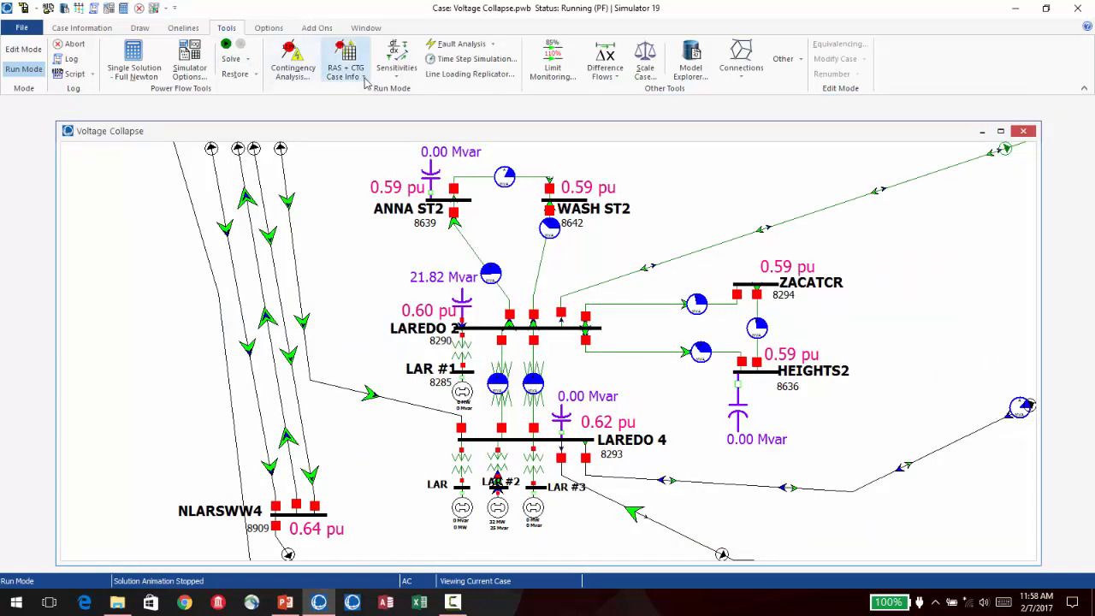
{"action": "left_click", "coordinate": [244, 65]}
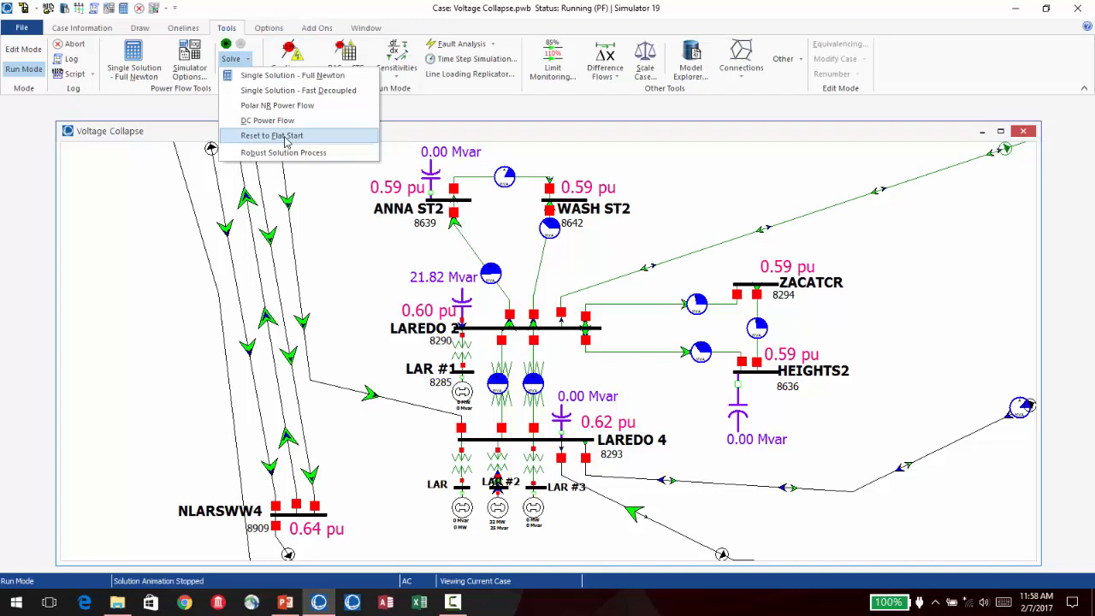
{"action": "left_click", "coordinate": [286, 143]}
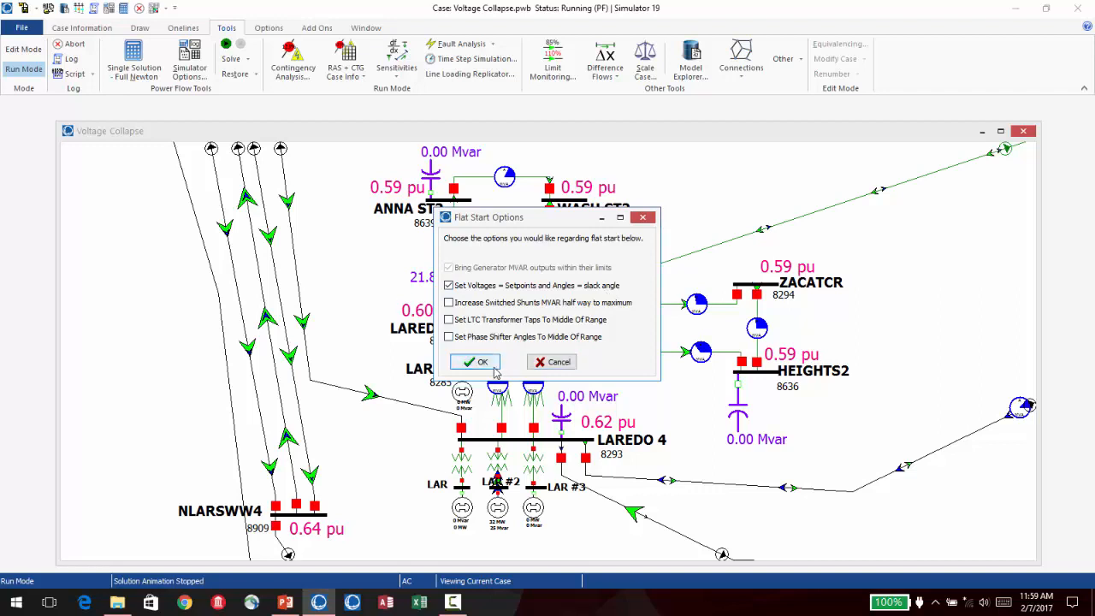
{"action": "left_click", "coordinate": [493, 366]}
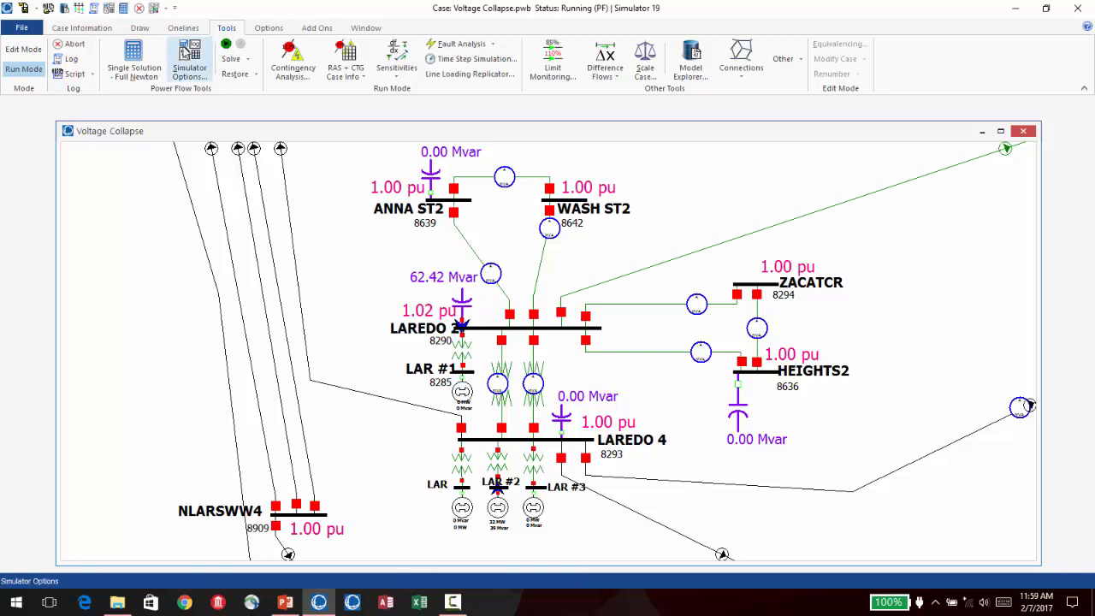
{"action": "left_click", "coordinate": [246, 60]}
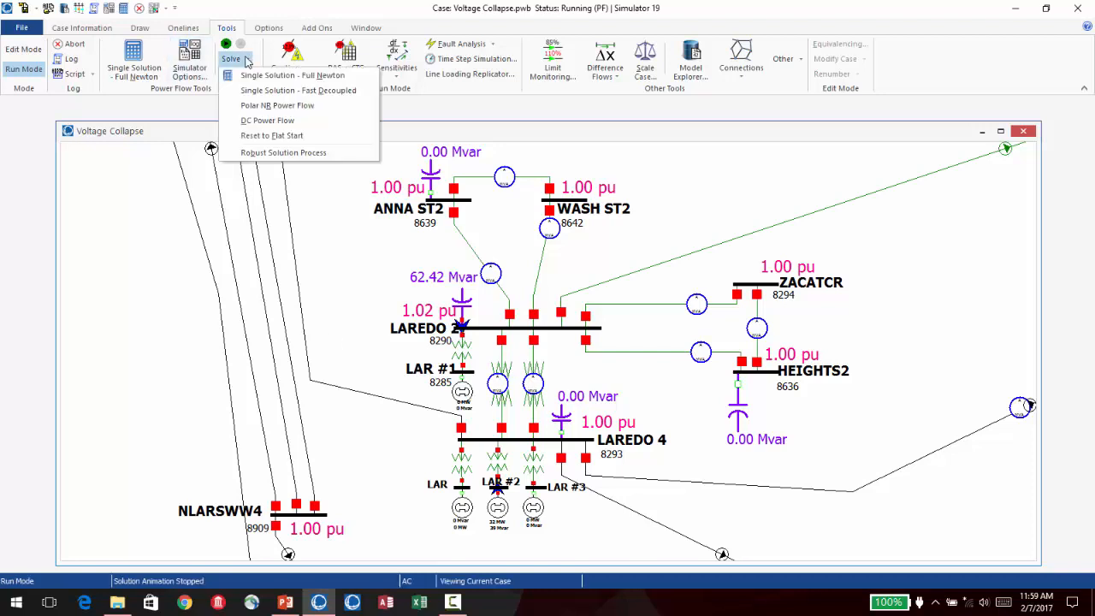
{"action": "left_click", "coordinate": [285, 154]}
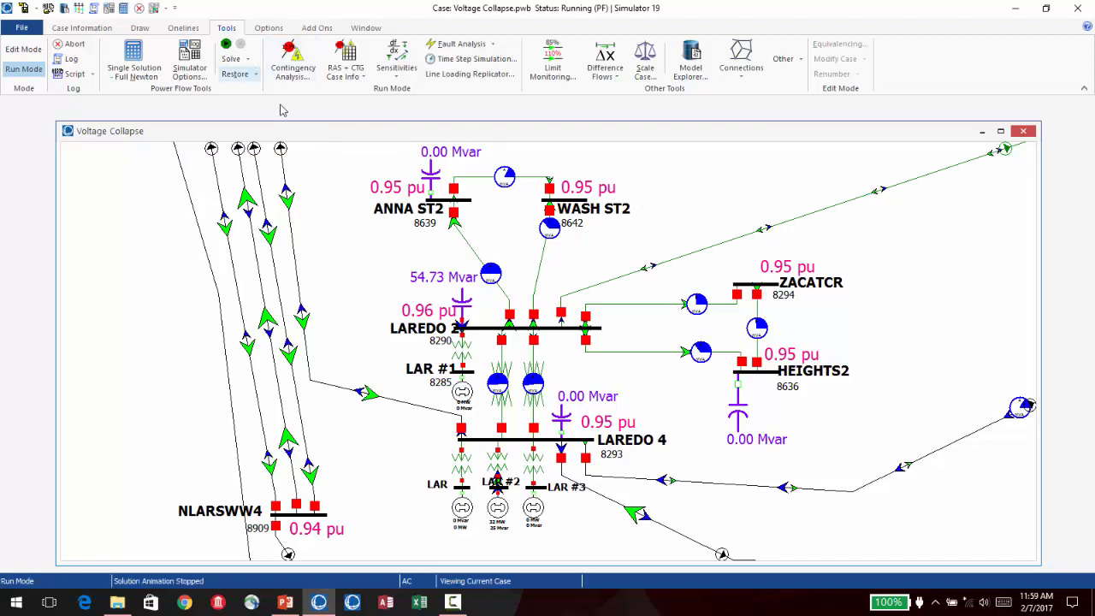
- Open the saved All Texas view of the oneline and recalculate the per-unit voltage contour over the whole state
{"action": "left_click", "coordinate": [183, 27]}
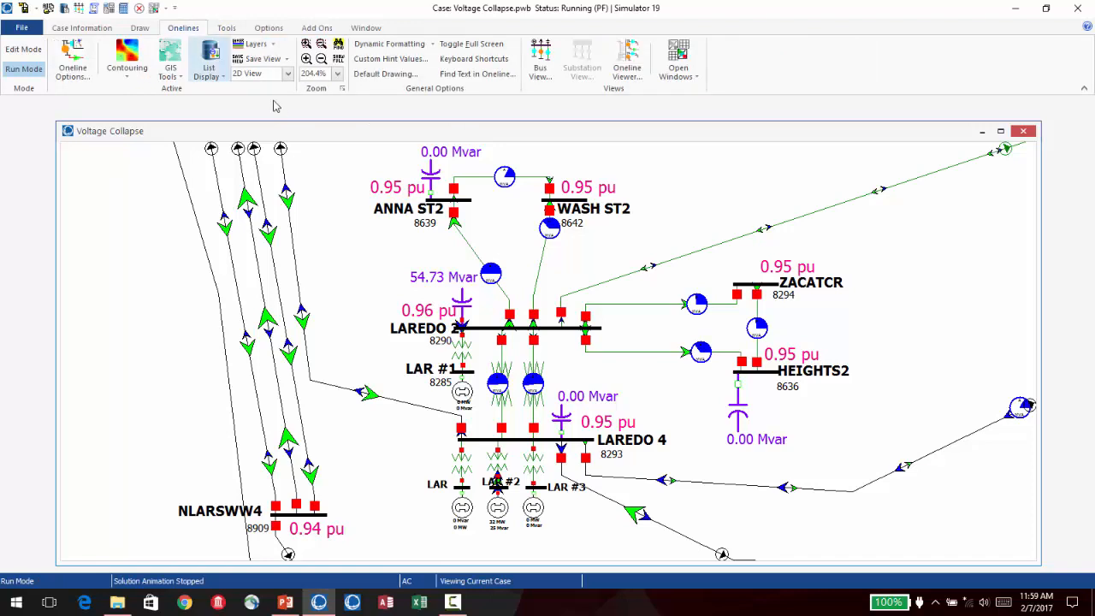
{"action": "left_click", "coordinate": [285, 59]}
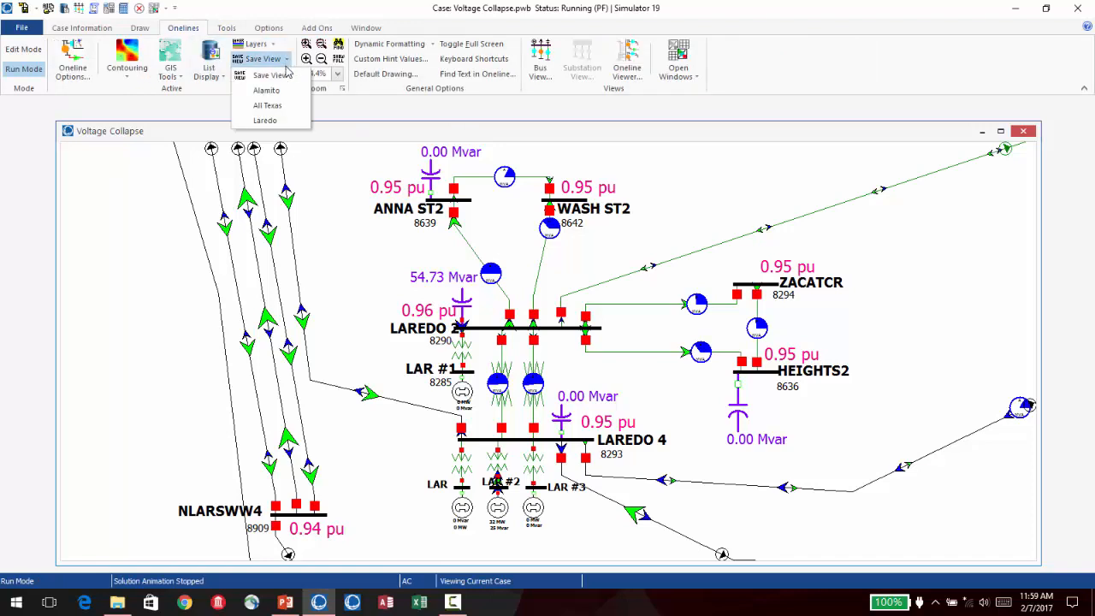
{"action": "left_click", "coordinate": [282, 105]}
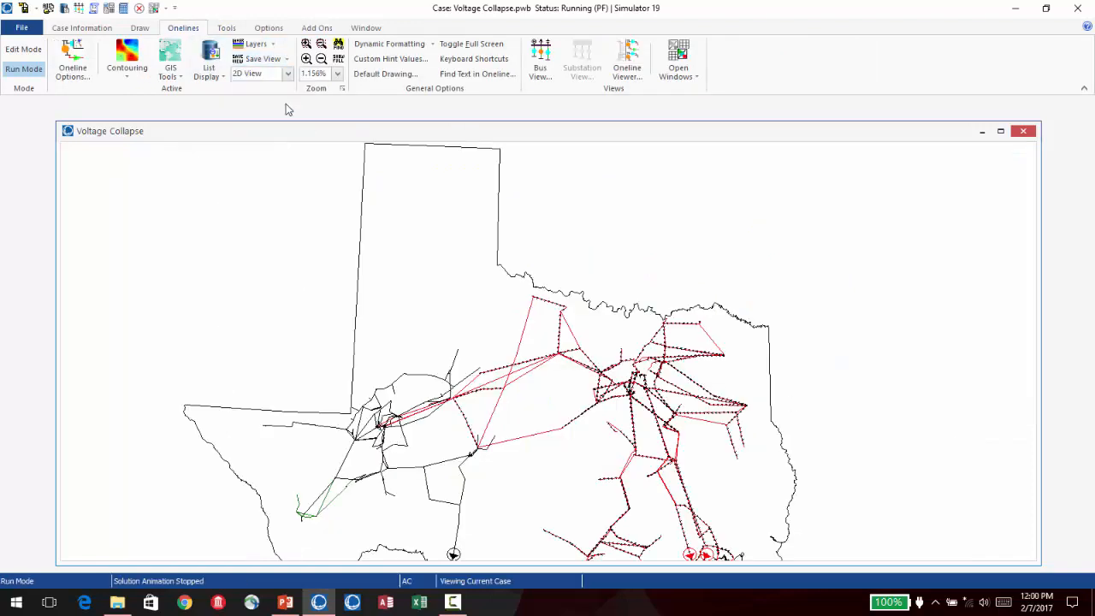
{"action": "scroll", "coordinate": [871, 468], "scroll_direction": "down", "scroll_amount": 1}
{"action": "left_click_drag", "start_coordinate": [853, 329], "coordinate": [825, 237]}
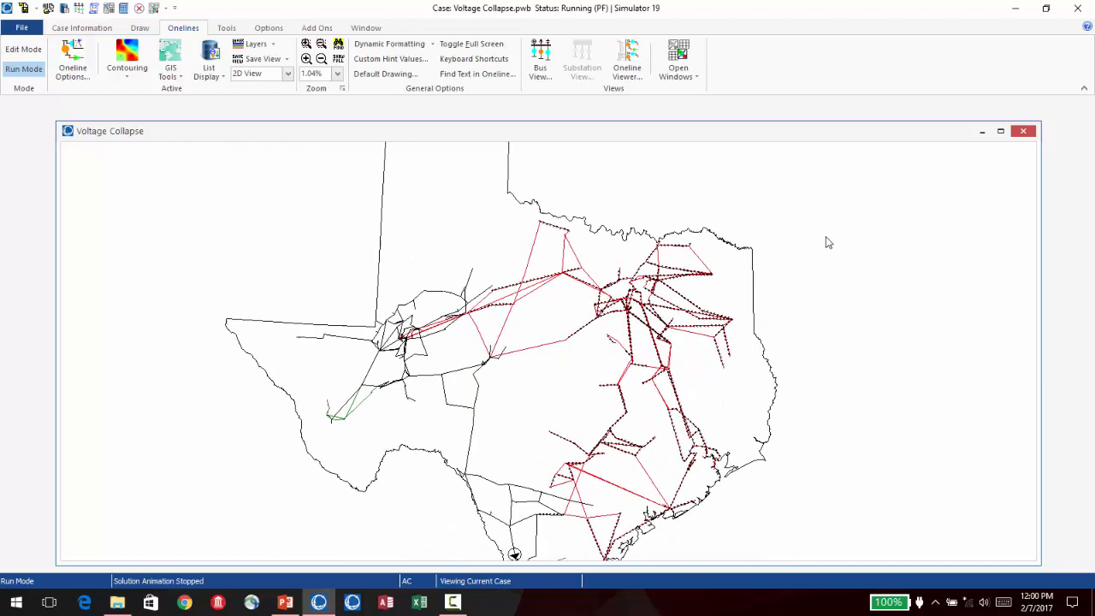
{"action": "scroll", "coordinate": [824, 238], "scroll_direction": "down", "scroll_amount": 1}
{"action": "scroll", "coordinate": [841, 337], "scroll_direction": "down", "scroll_amount": 1}
{"action": "left_click_drag", "start_coordinate": [841, 337], "coordinate": [711, 289]}
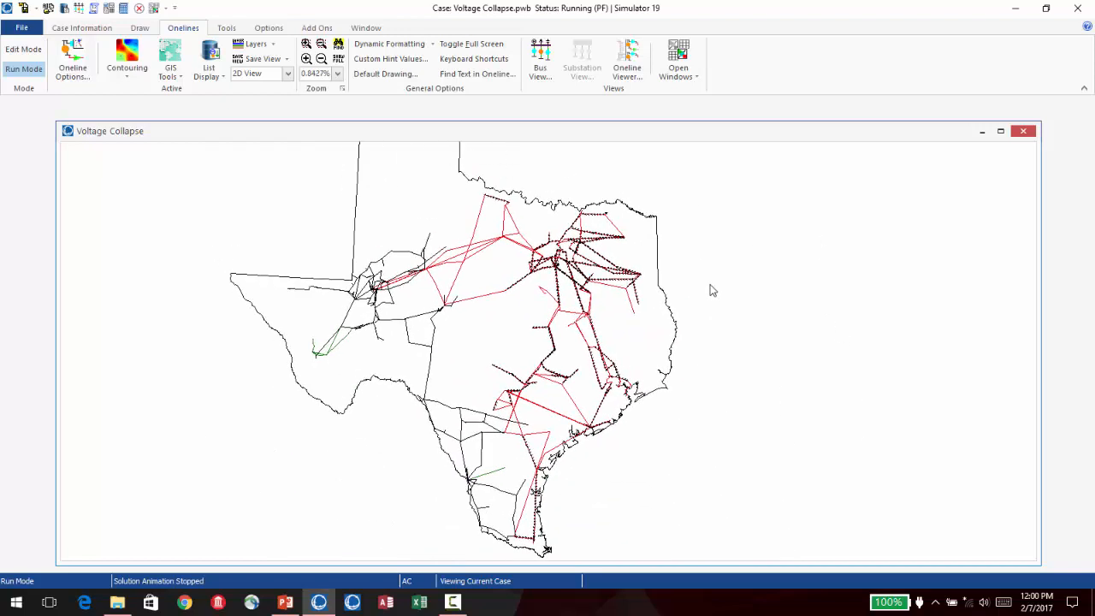
{"action": "left_click", "coordinate": [133, 75]}
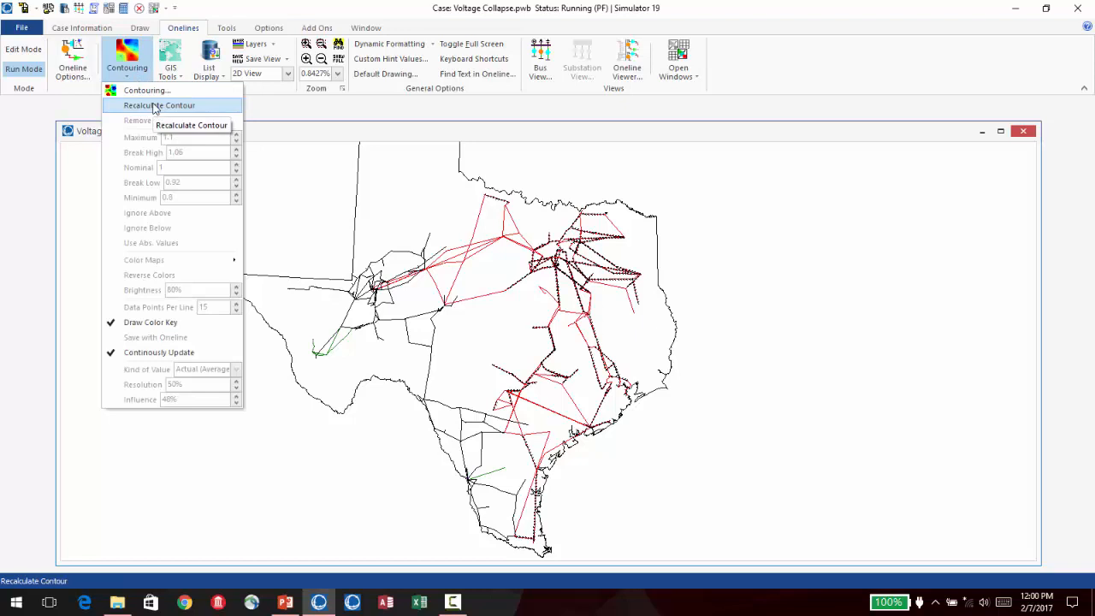
{"action": "left_click", "coordinate": [154, 105]}
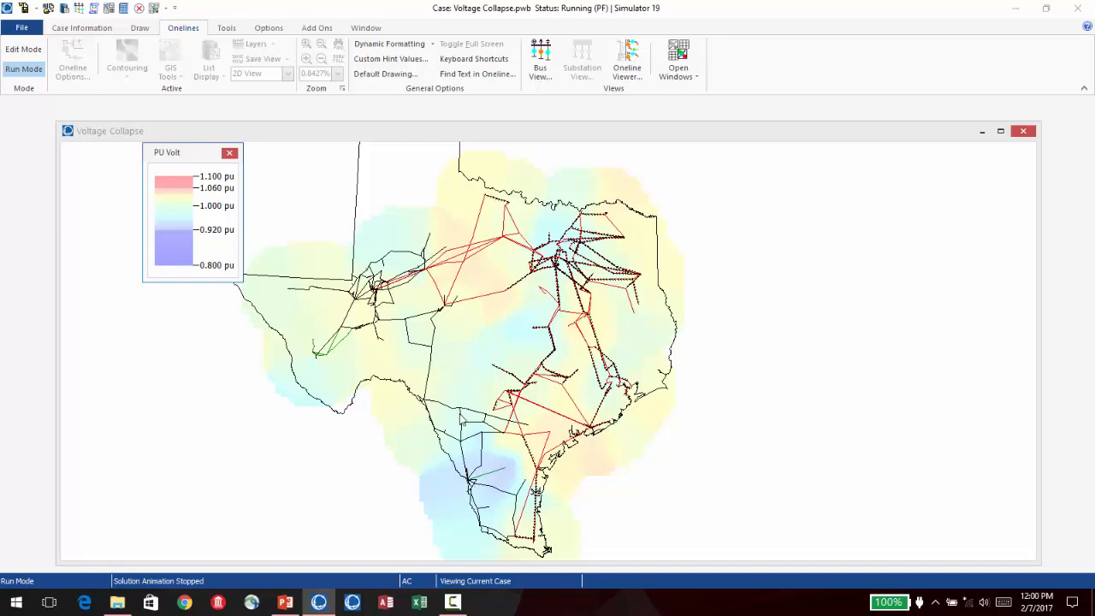
- Return to the saved Laredo view and examine the contoured voltages at the LAREDO 2, LAREDO 4 and neighbouring buses
{"action": "left_click", "coordinate": [228, 28]}
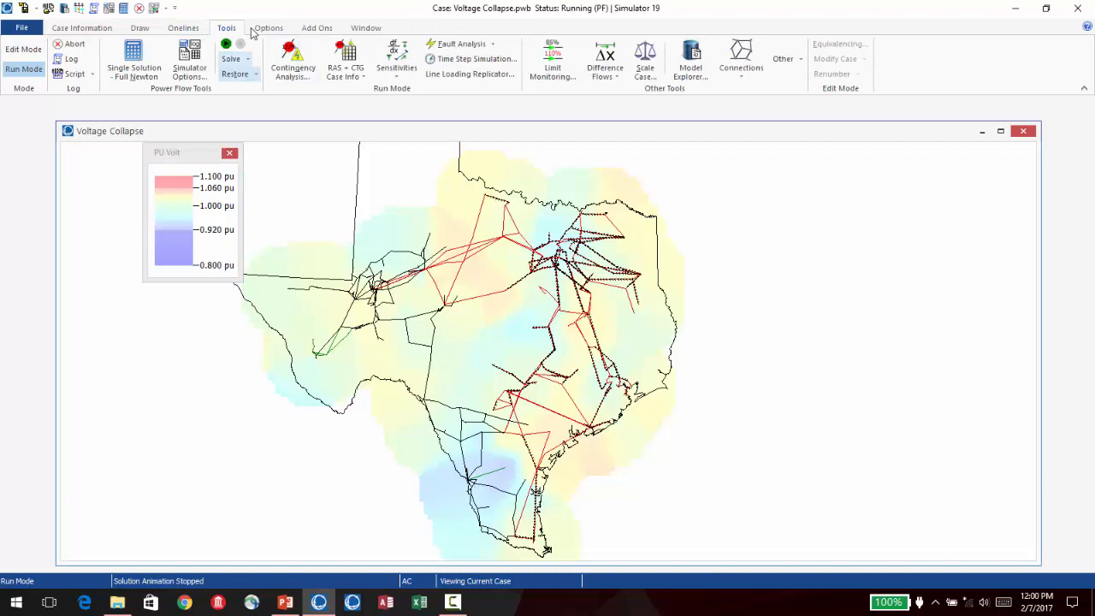
{"action": "left_click", "coordinate": [193, 28]}
{"action": "left_click", "coordinate": [287, 60]}
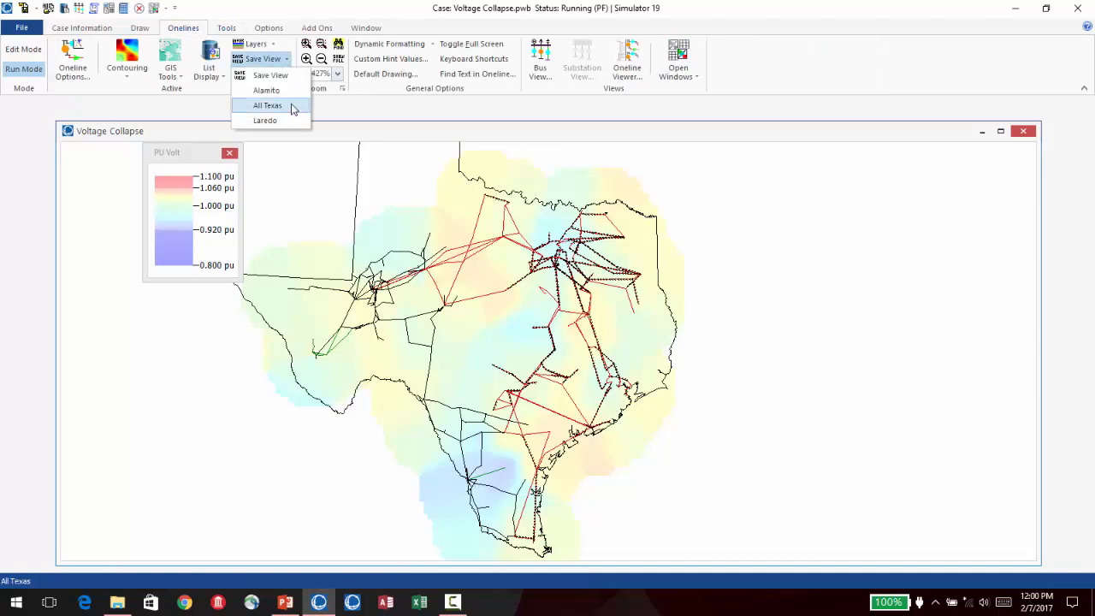
{"action": "left_click", "coordinate": [288, 120]}
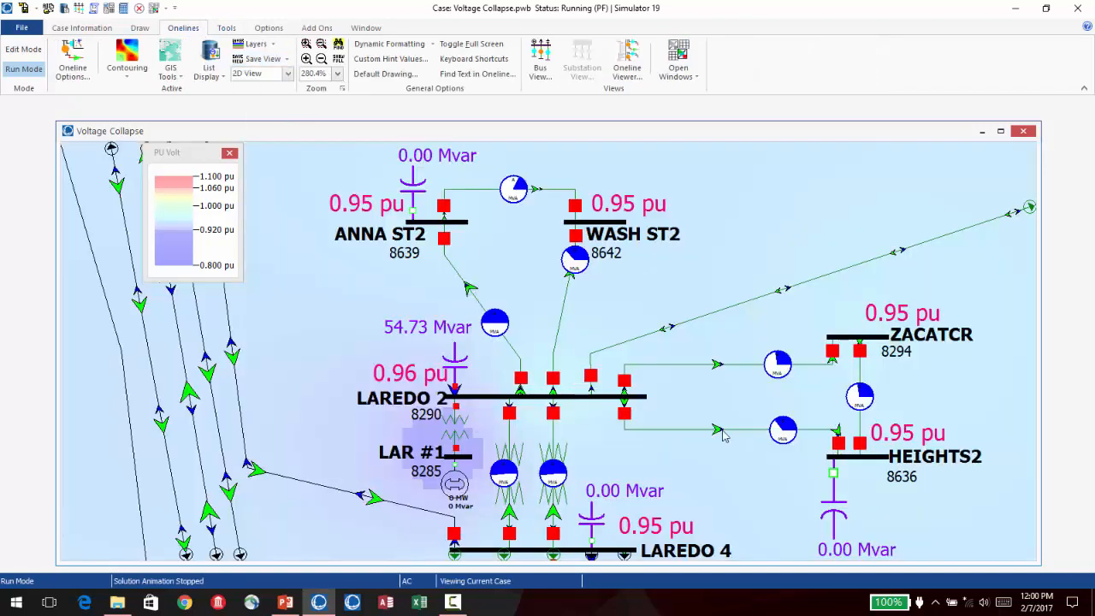
{"action": "scroll", "coordinate": [684, 298], "scroll_direction": "down", "scroll_amount": 2}
{"action": "left_click_drag", "start_coordinate": [682, 293], "coordinate": [679, 279]}
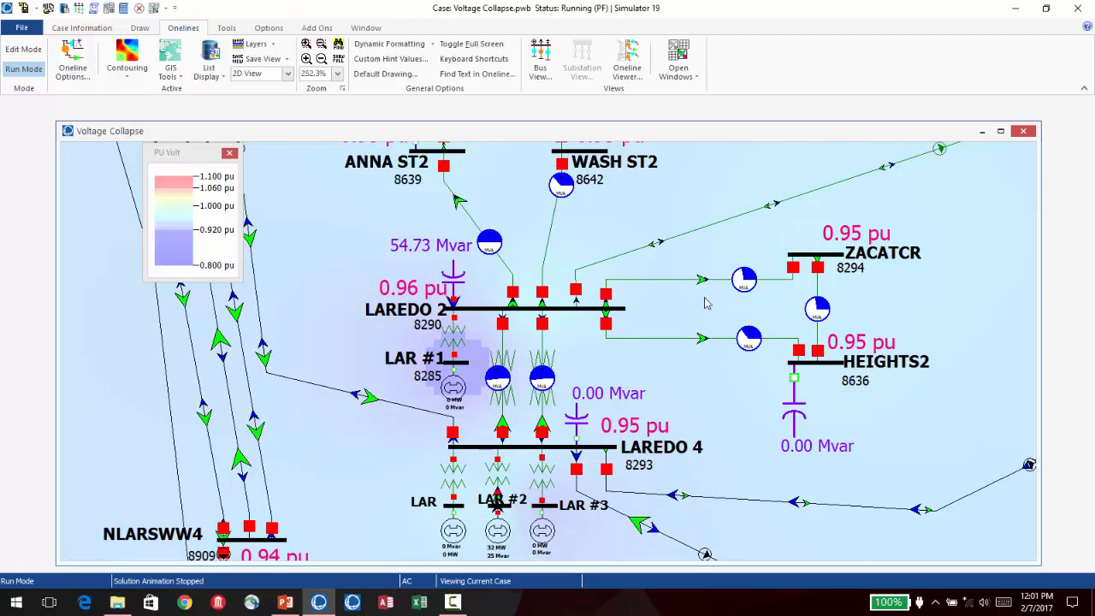
{"action": "scroll", "coordinate": [708, 284], "scroll_direction": "up", "scroll_amount": 1}
{"action": "scroll", "coordinate": [708, 284], "scroll_direction": "down", "scroll_amount": 2}
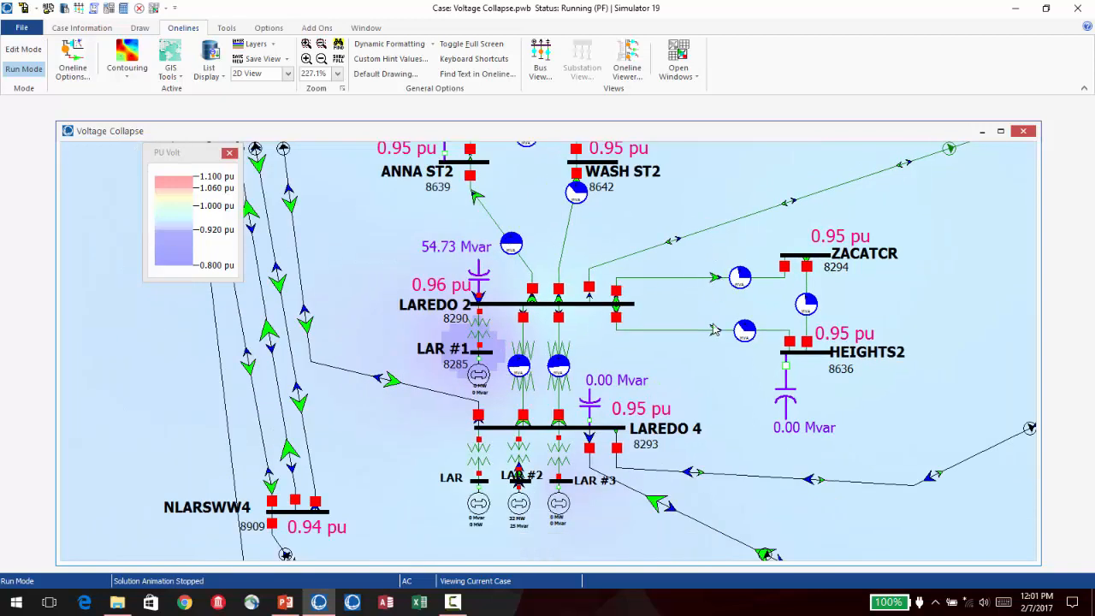
{"action": "left_click_drag", "start_coordinate": [716, 350], "coordinate": [715, 353]}
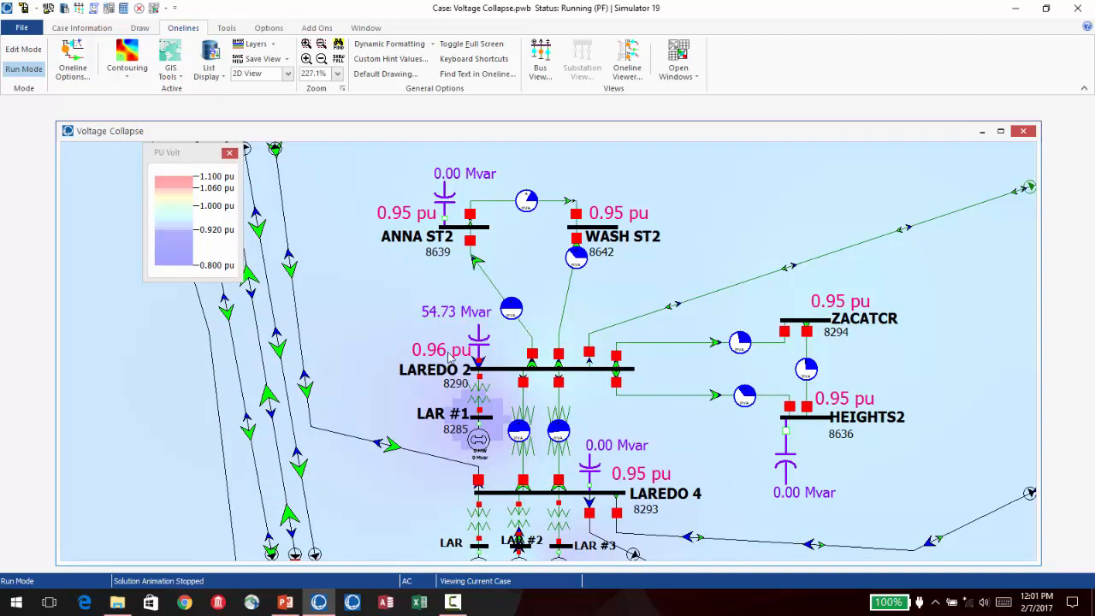